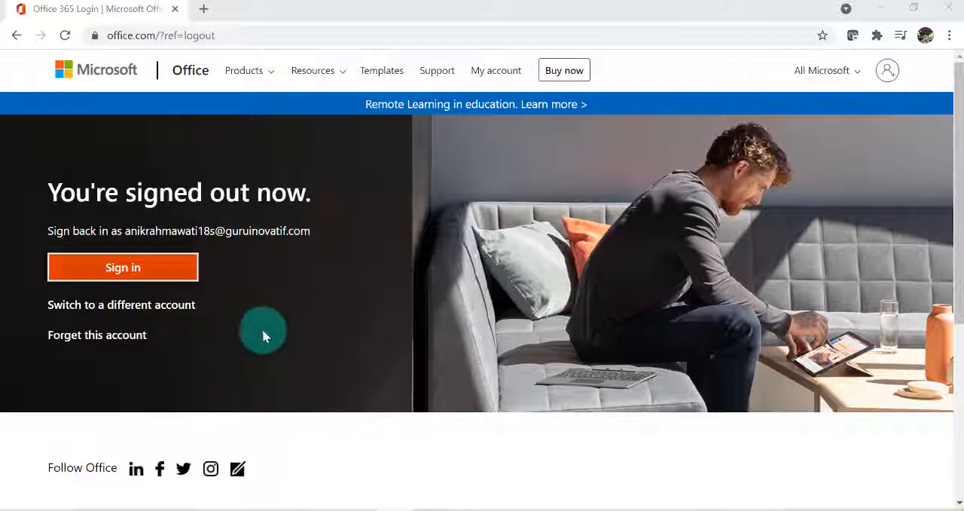
Sign back in to Office 365 with the account password and choose to stay signed in
left_click(123, 269)
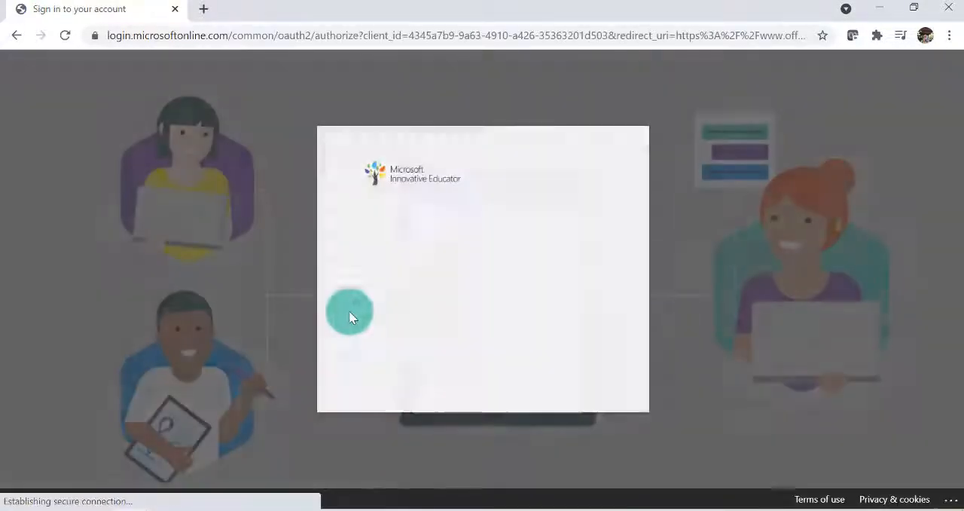
left_click(381, 267)
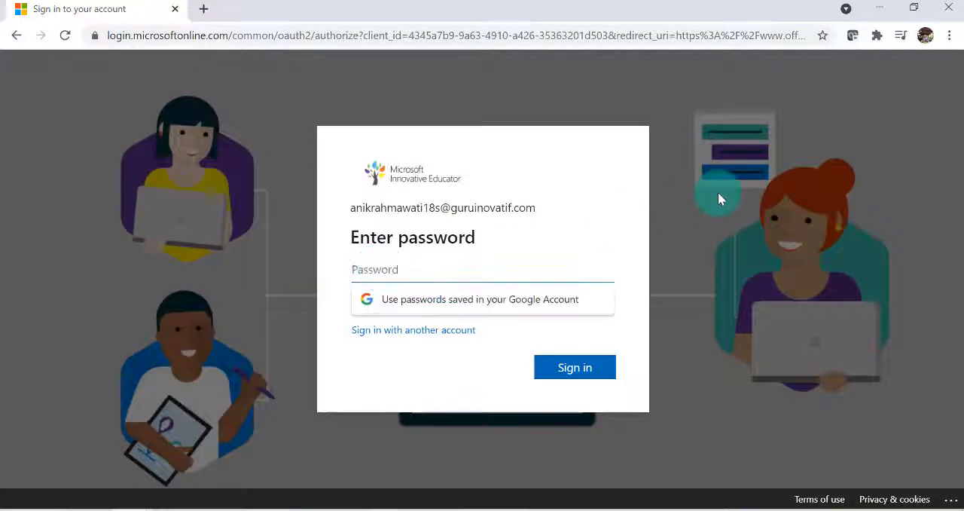
type("••")
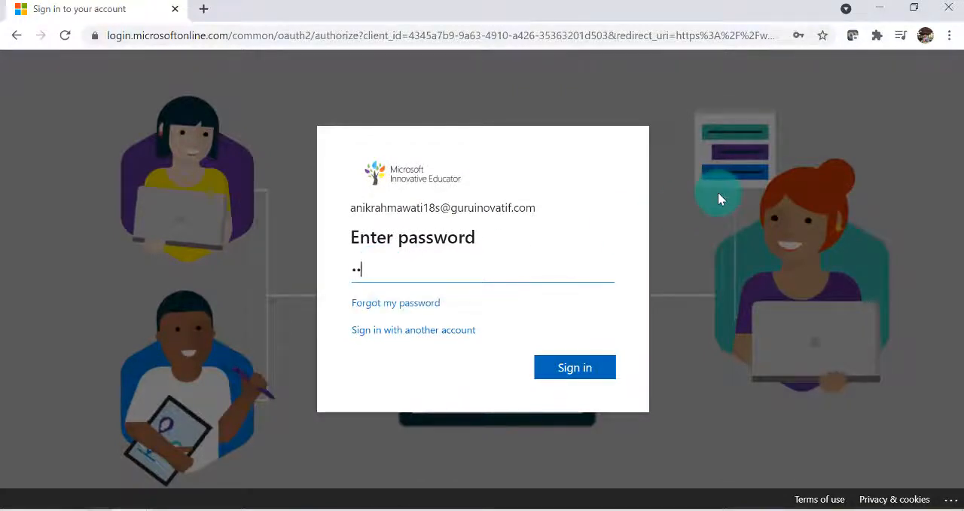
type("••••••")
left_click(576, 371)
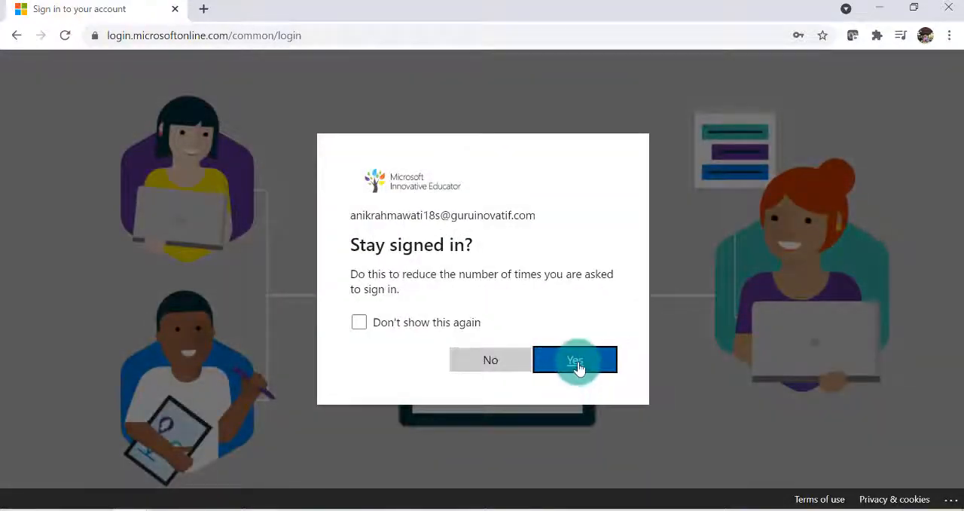
left_click(577, 361)
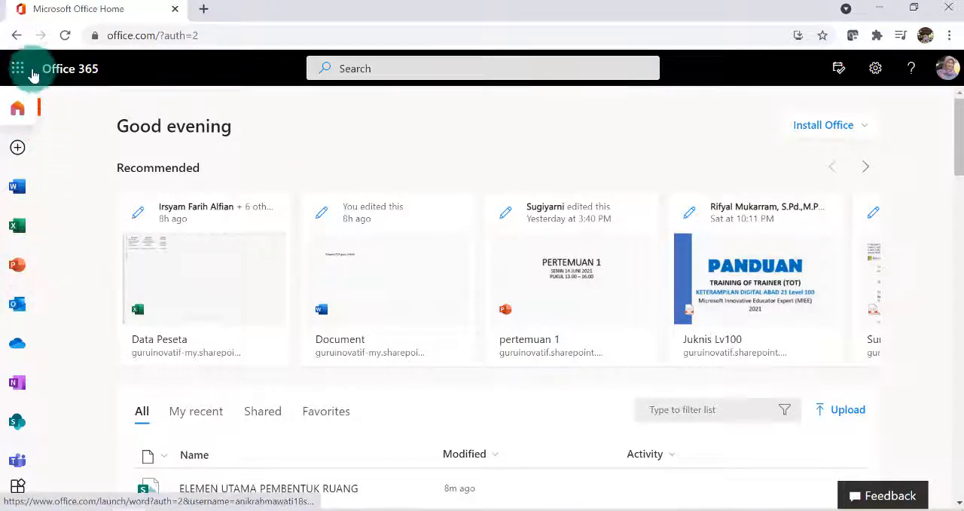
Open Sway from the list of Office 365 apps
scroll(18, 334, "down", 3)
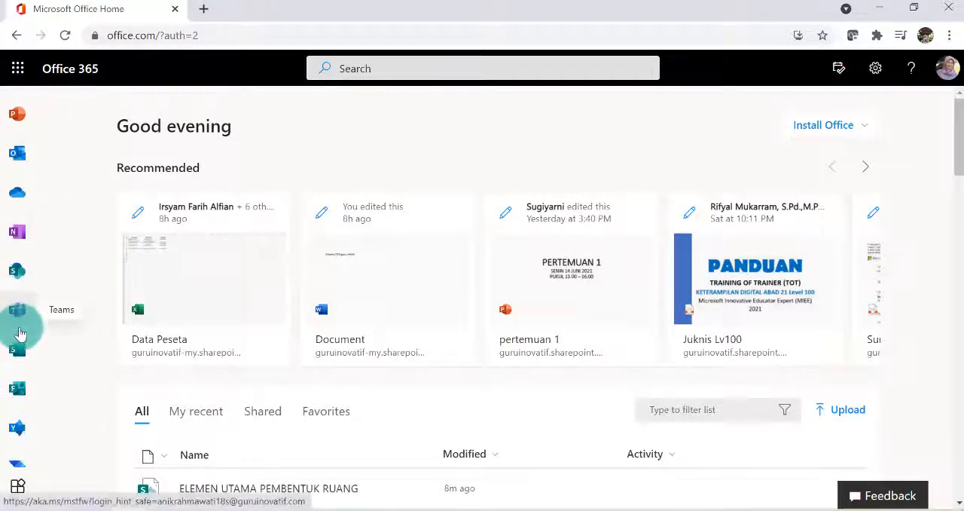
left_click(16, 69)
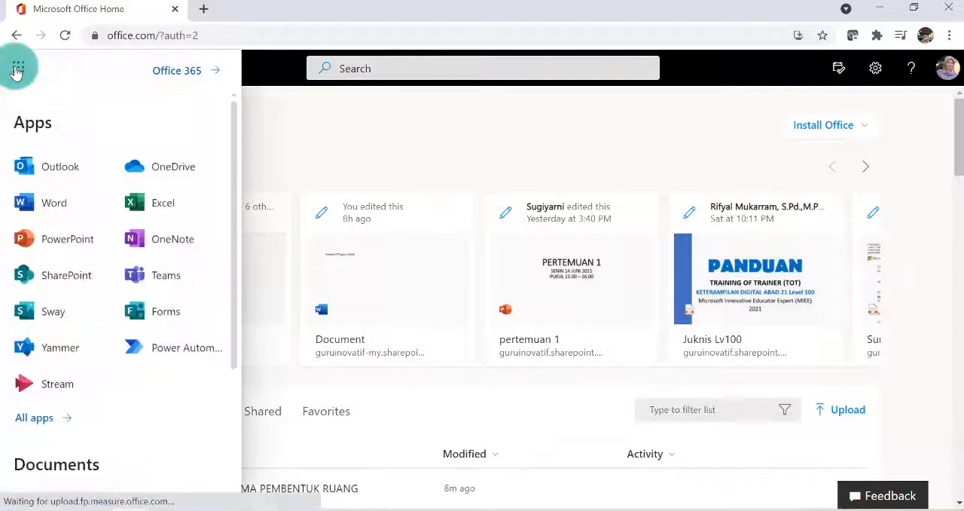
left_click(34, 320)
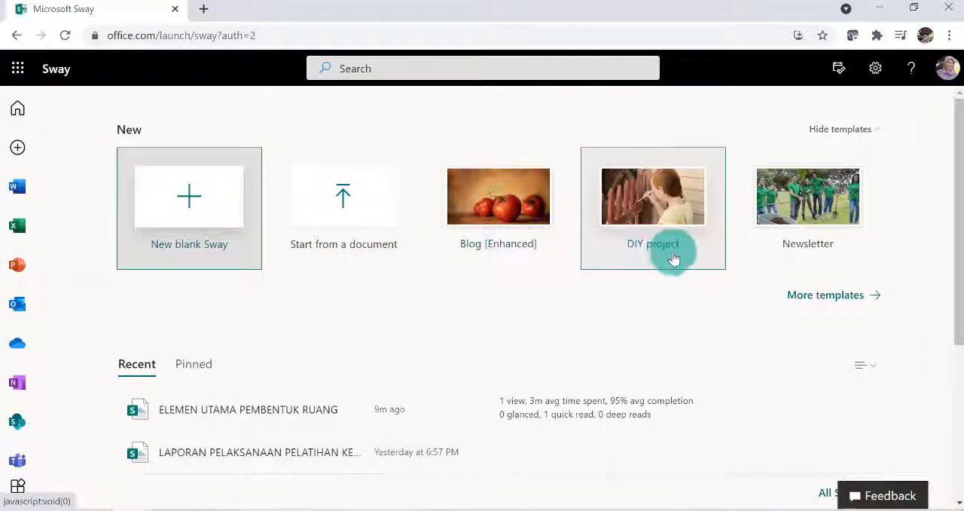
Show the full Sway template gallery and browse the available templates
left_click(821, 296)
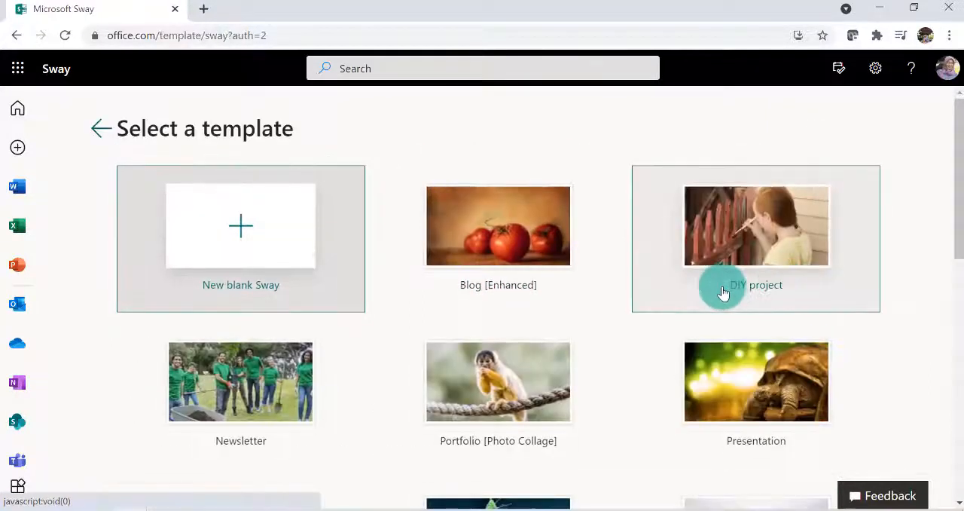
scroll(400, 267, "down", 1)
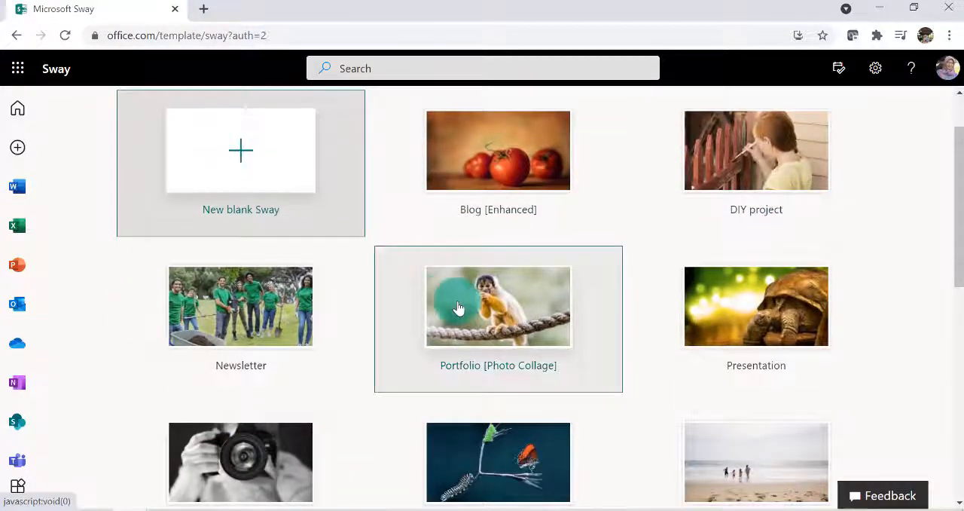
scroll(458, 305, "up", 1)
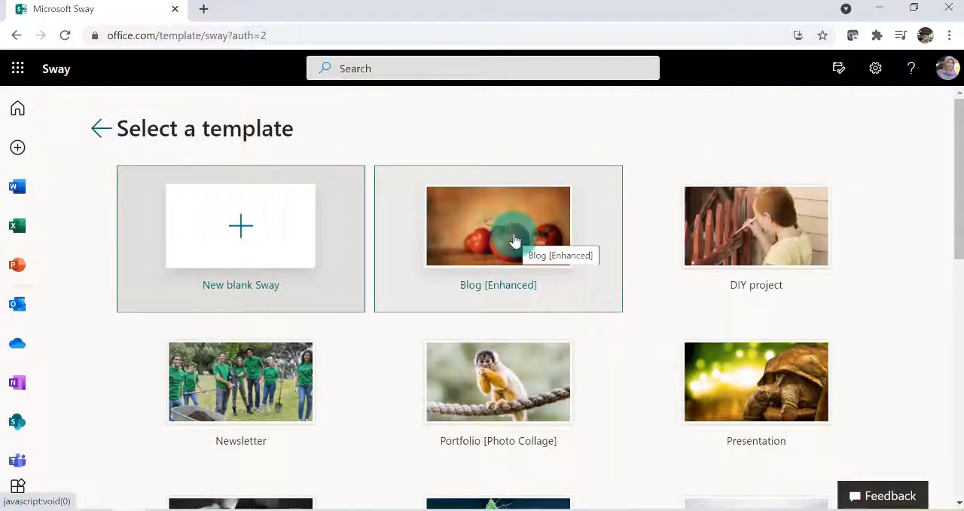
Preview the Blog [Enhanced] template and look through its text and image layout
left_click(501, 239)
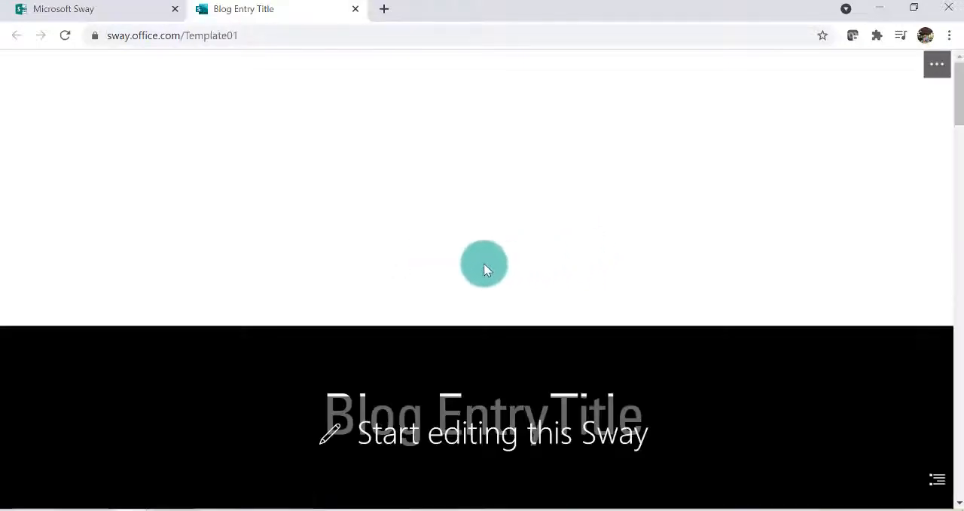
scroll(512, 233, "down", 4)
scroll(520, 245, "down", 10)
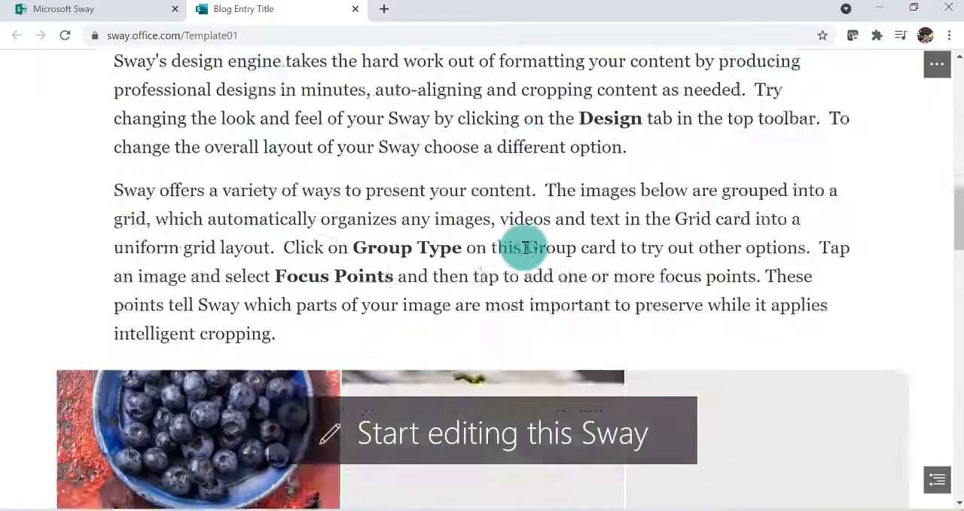
scroll(502, 250, "down", 3)
scroll(463, 226, "up", 15)
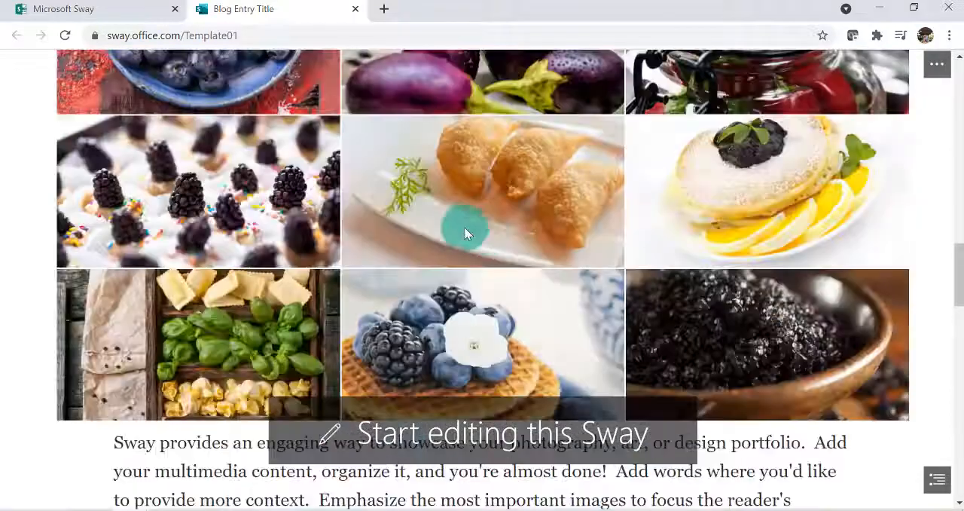
scroll(426, 239, "up", 2)
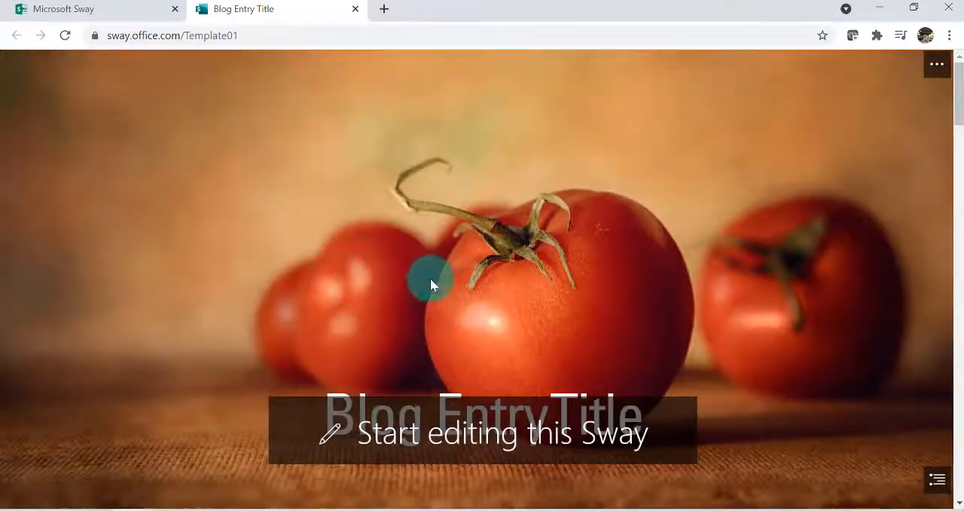
scroll(431, 282, "down", 4)
scroll(437, 290, "up", 4)
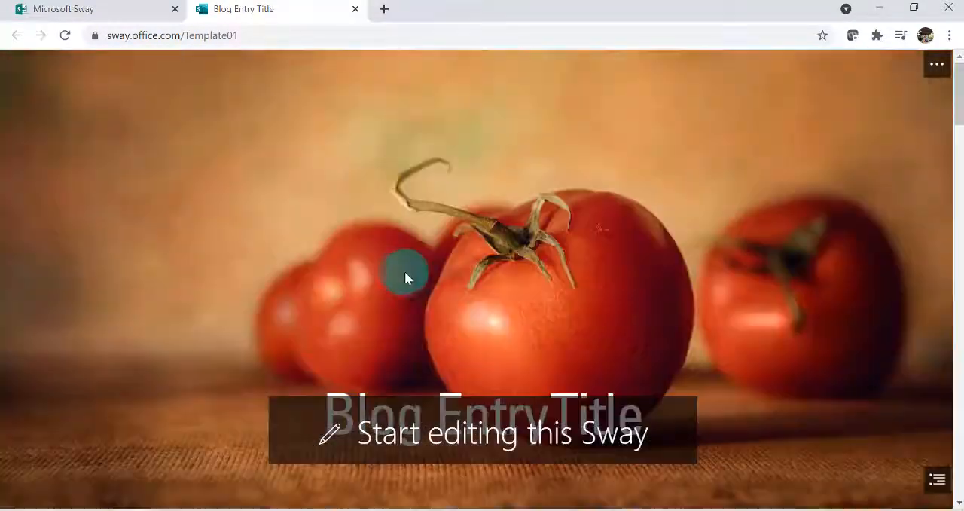
Preview the Newsletter template from the gallery, and close both open template previews
left_click(112, 10)
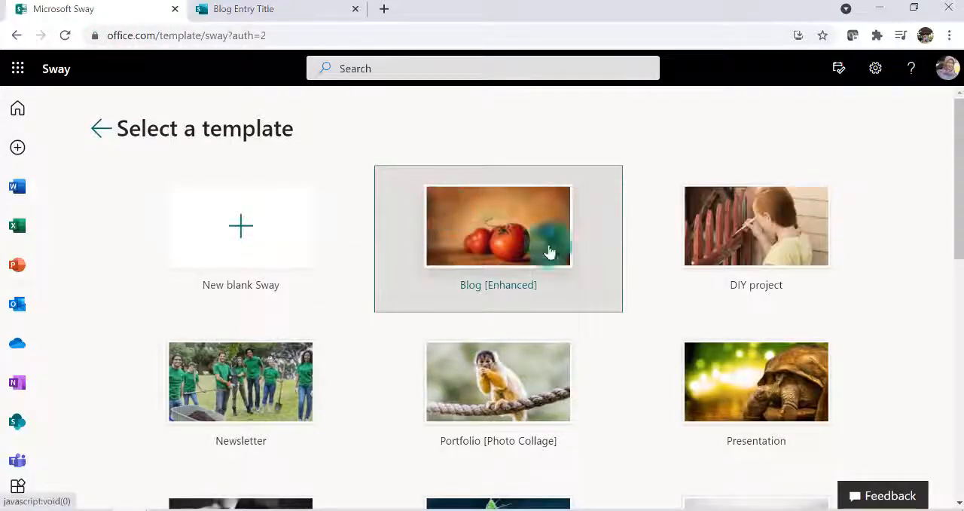
left_click(254, 407)
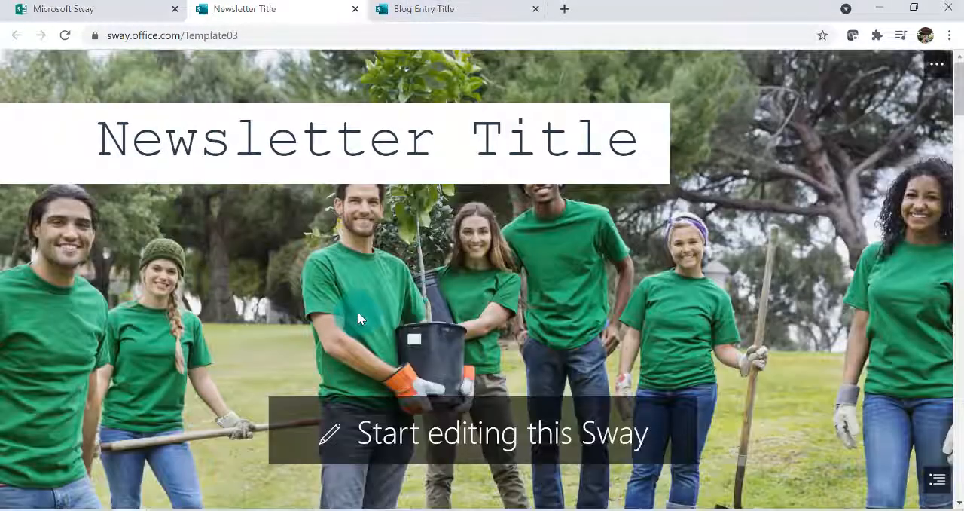
scroll(430, 321, "down", 10)
scroll(433, 312, "down", 8)
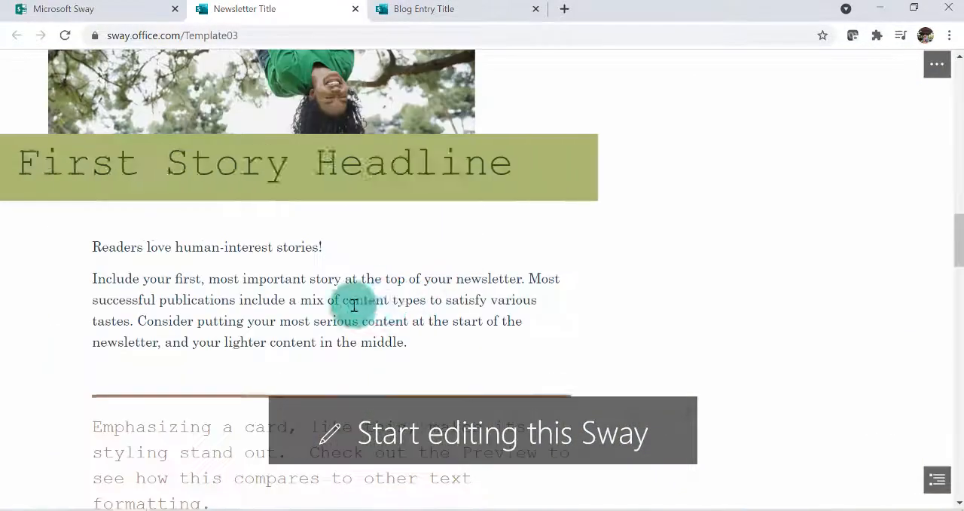
scroll(362, 271, "up", 12)
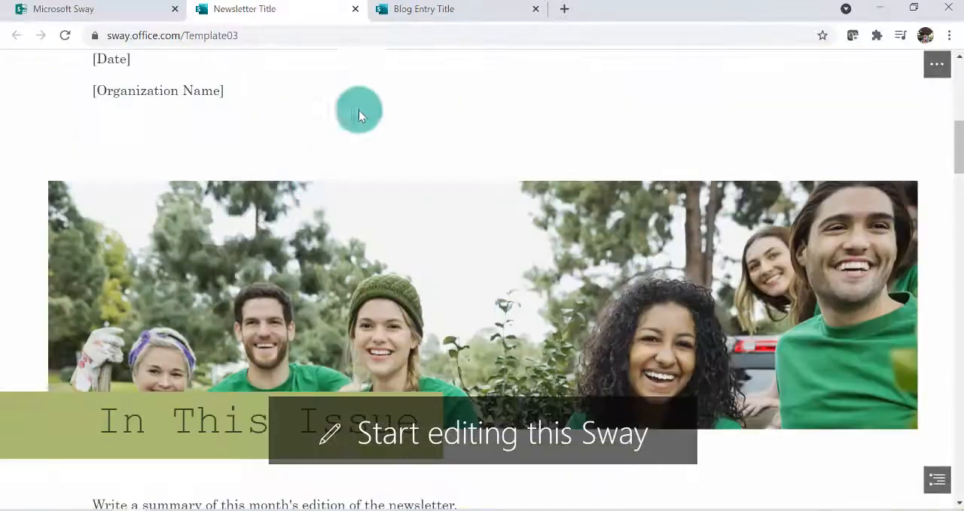
left_click(356, 9)
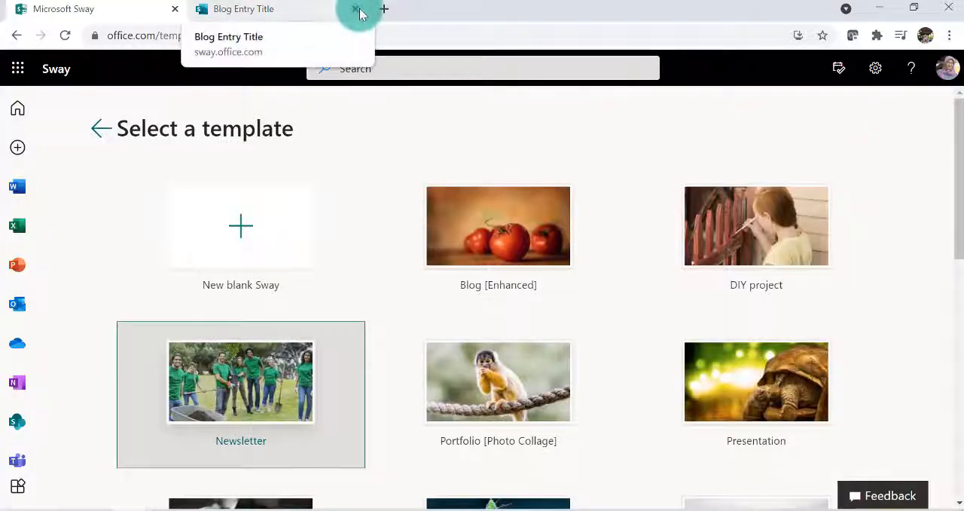
left_click(356, 9)
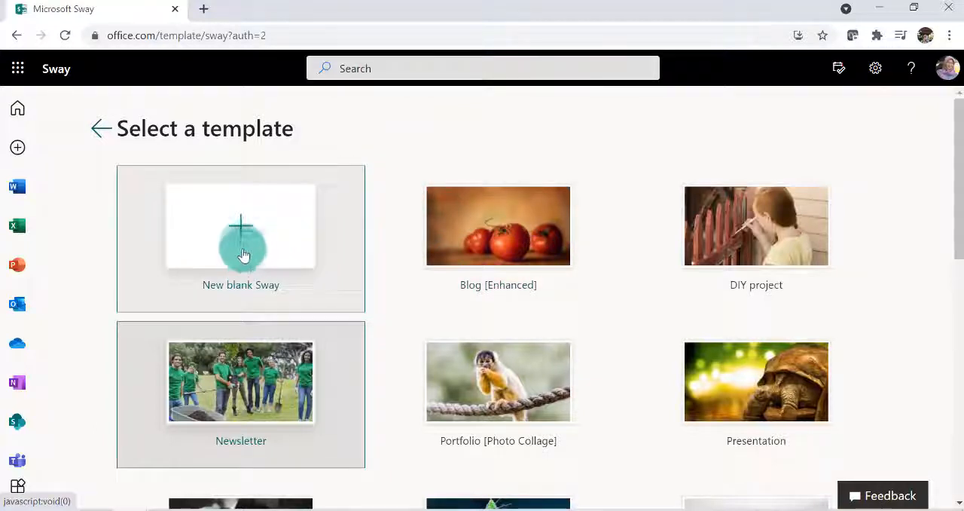
Create a new blank Sway and title it "ELEMEN UTAMA PEMBENTUK RUANG"
left_click(243, 247)
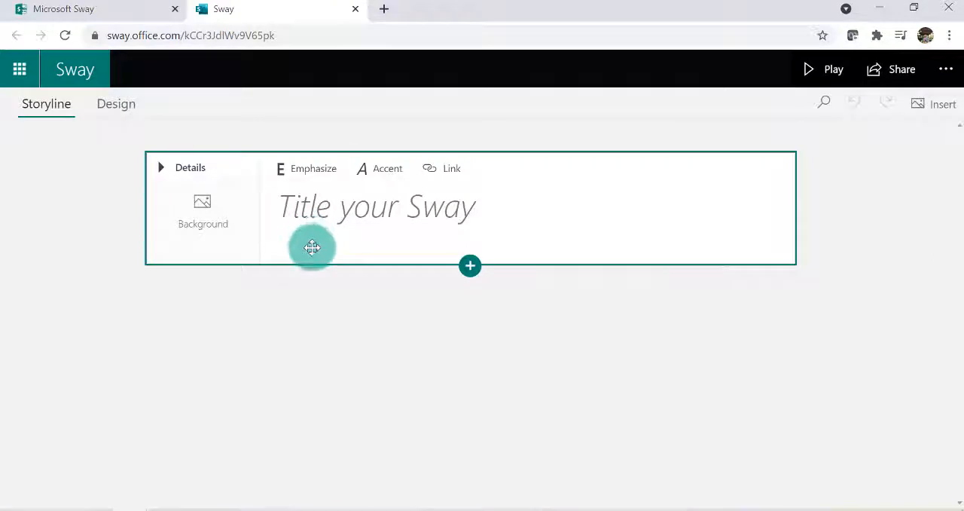
left_click(283, 208)
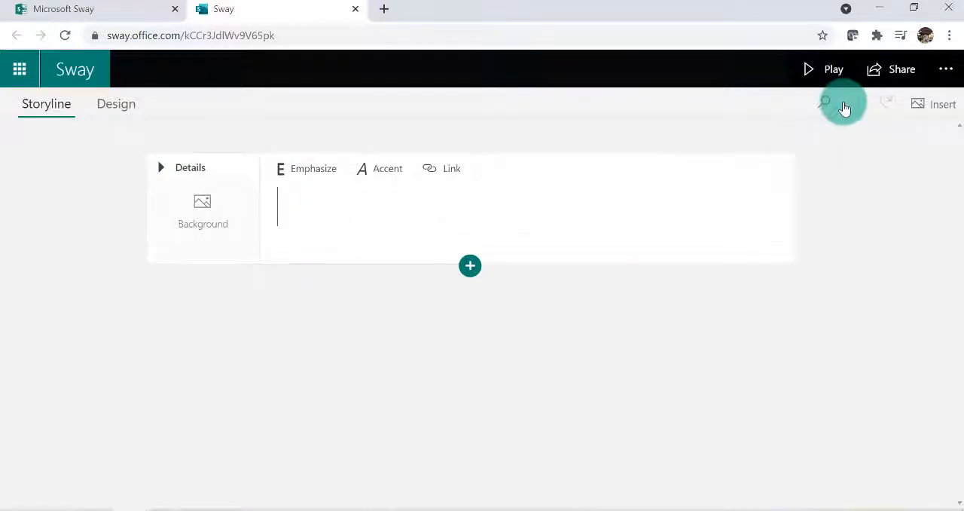
type("eleme")
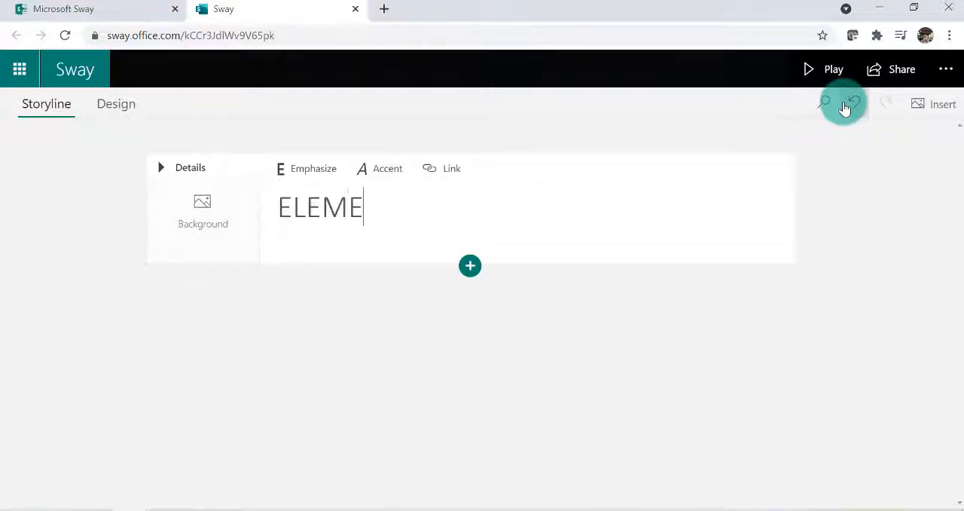
type("n utama pemben")
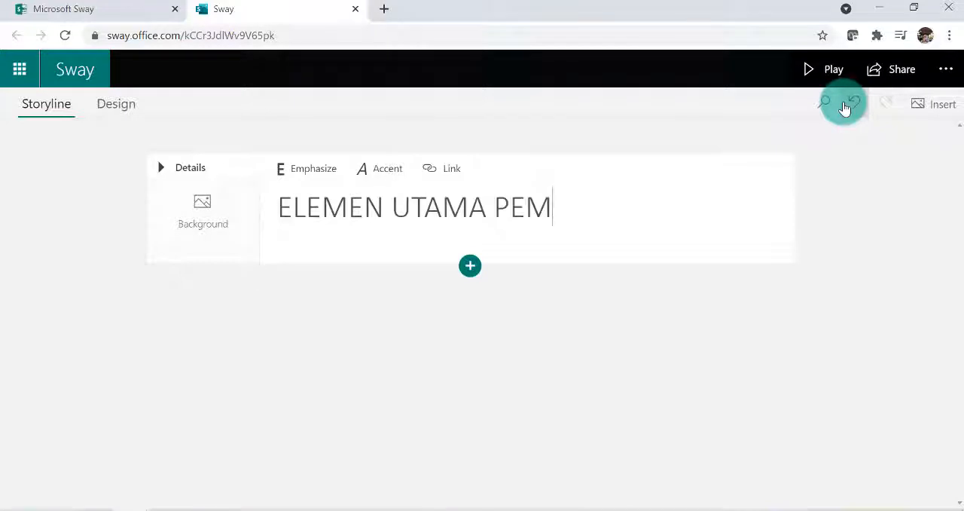
type("tuk ruang")
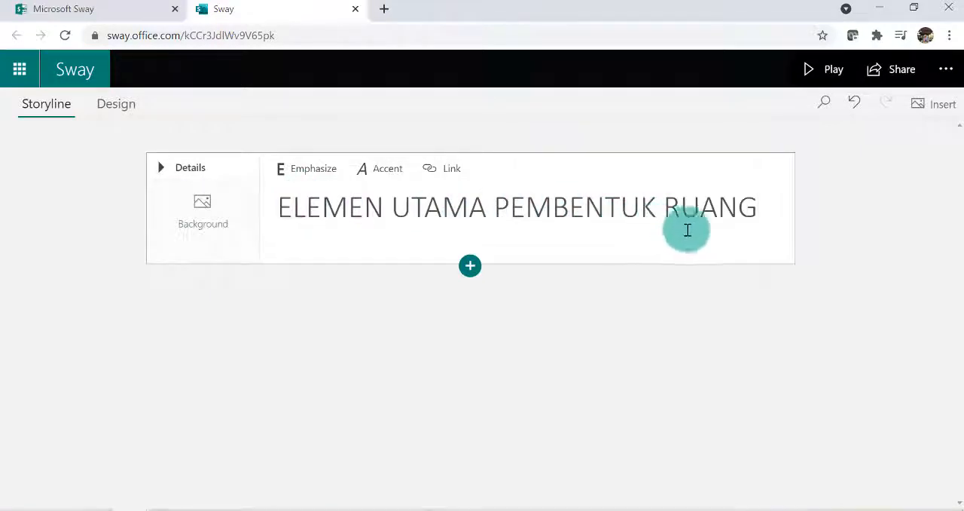
Search the suggested sources for "RUANG" images to use as the title card's background
left_click(202, 228)
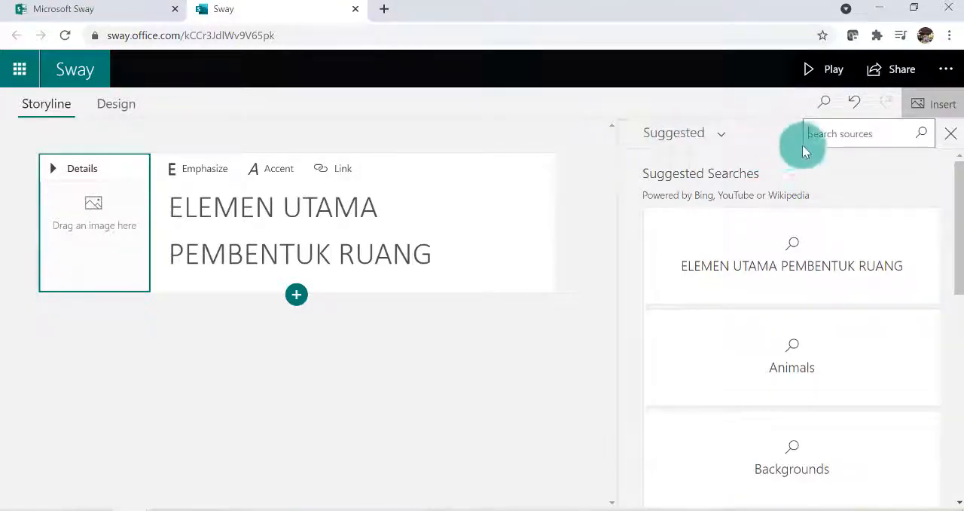
left_click(838, 136)
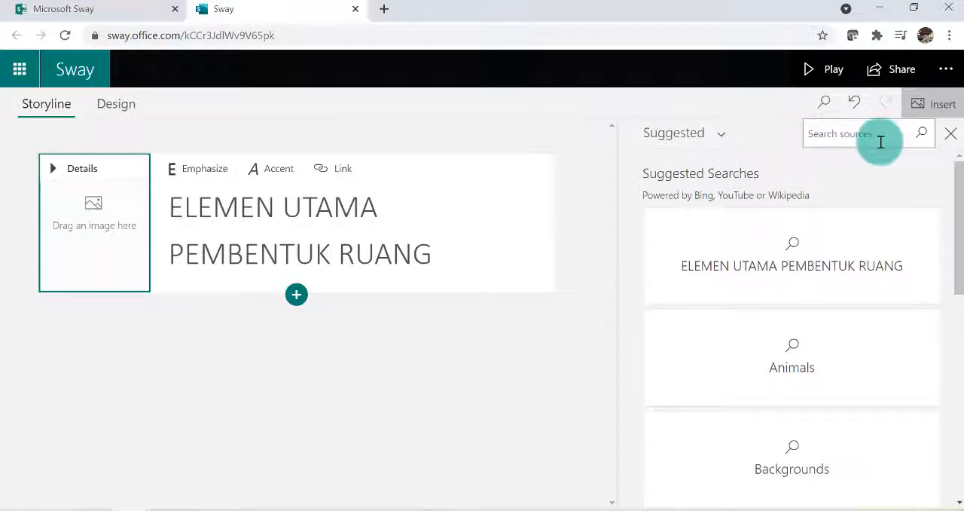
left_click(725, 140)
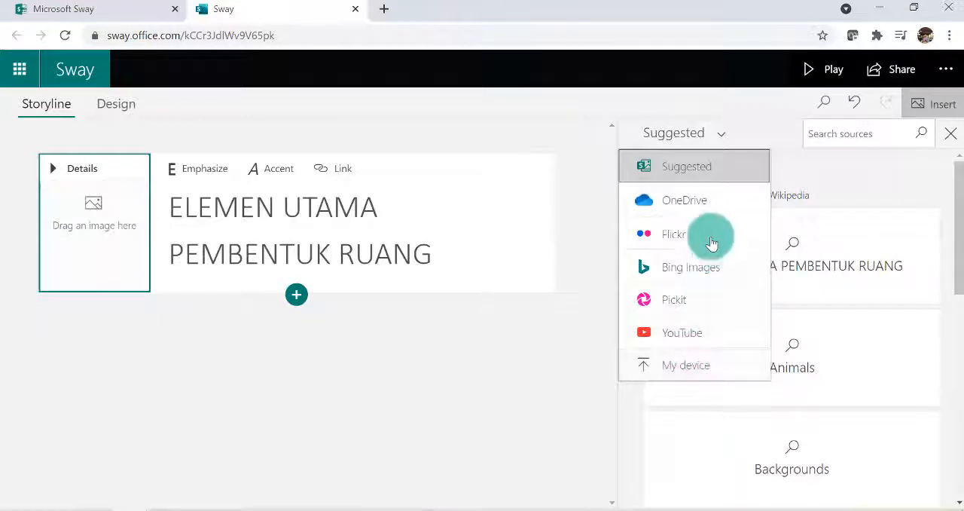
left_click(690, 167)
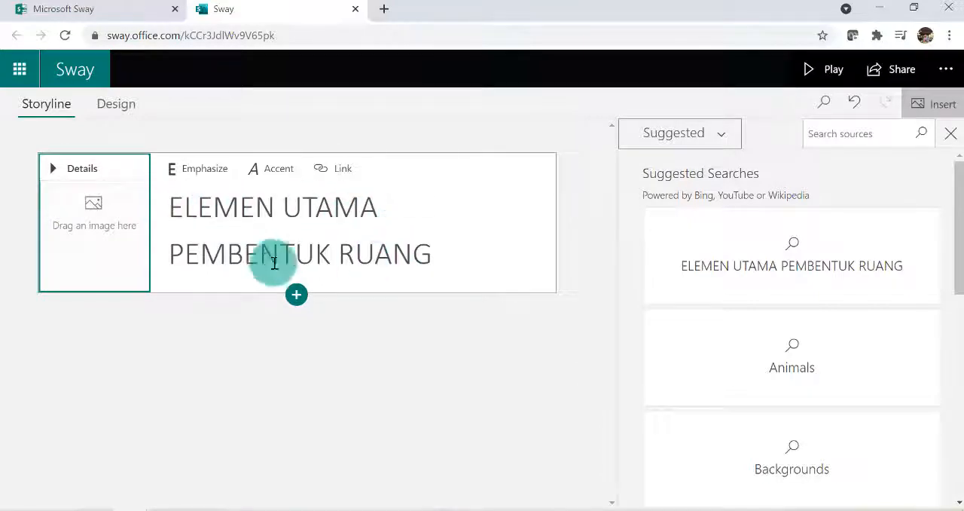
left_click(826, 133)
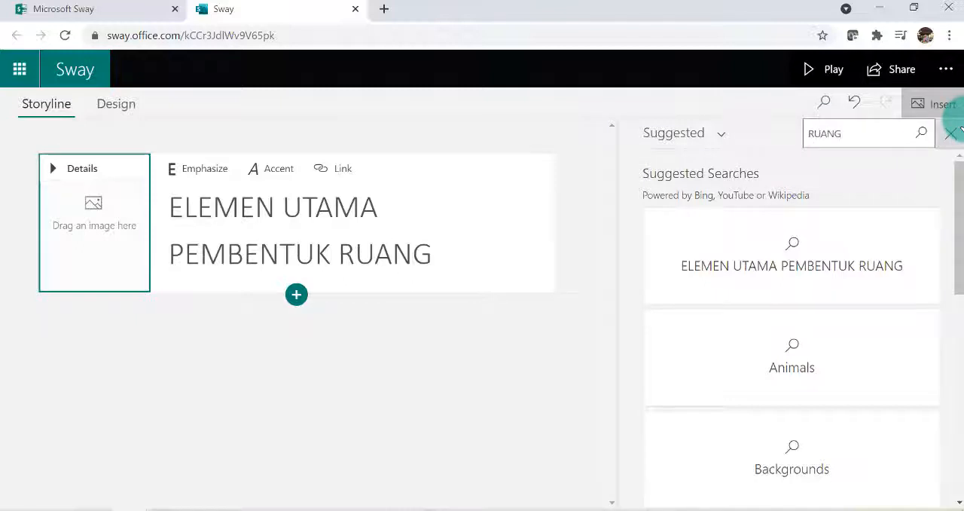
left_click(924, 136)
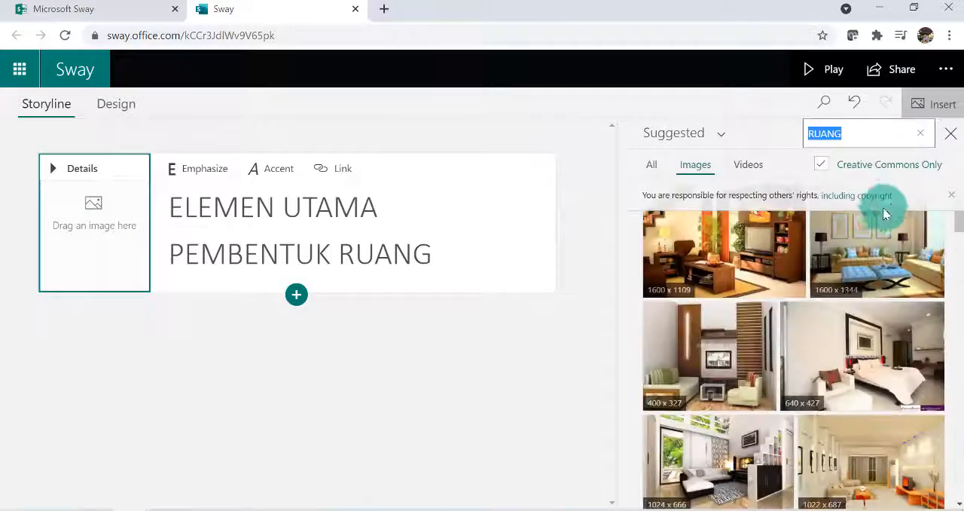
Set the 389 x 291 photo of a room with an orange wall and a leather sofa as the title card's background
scroll(864, 331, "down", 1)
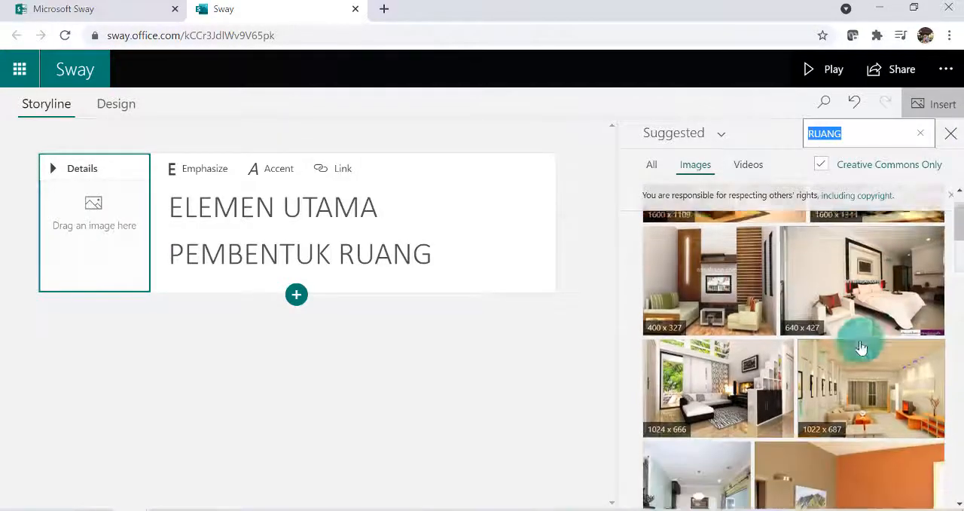
scroll(861, 347, "down", 2)
scroll(866, 364, "up", 3)
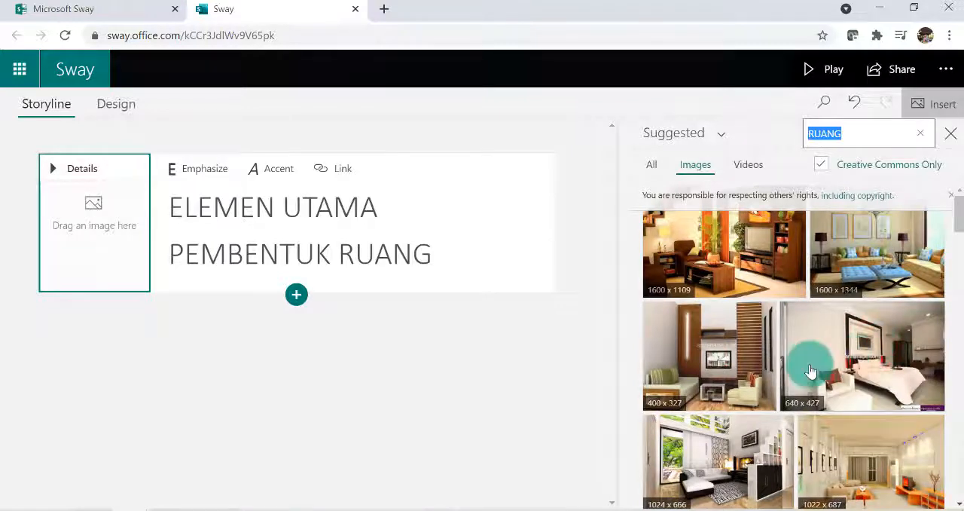
scroll(843, 364, "down", 3)
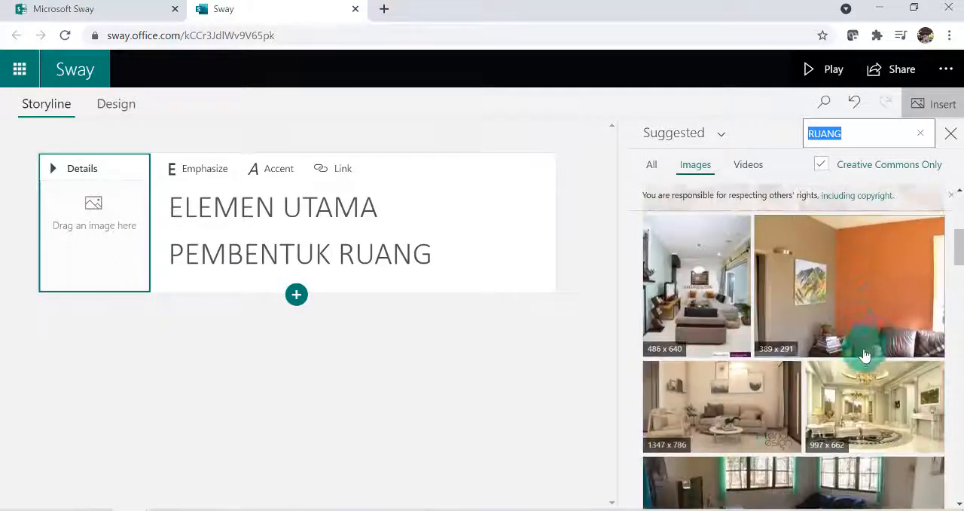
left_click(851, 290)
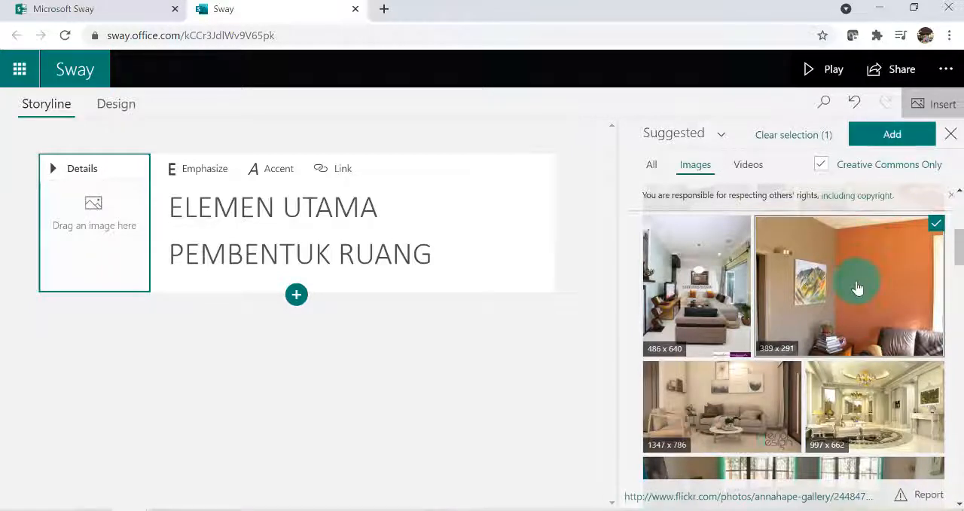
left_click_drag(857, 288, 121, 218)
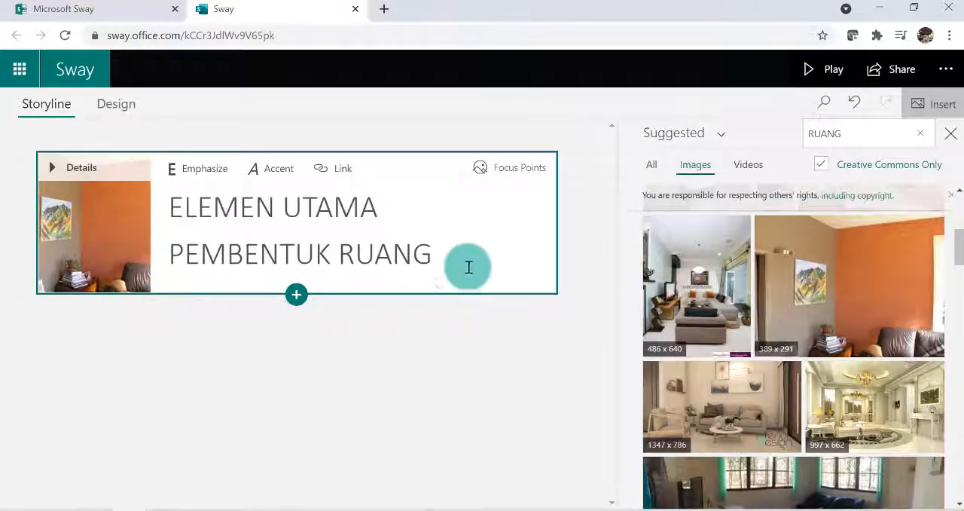
Play the Sway to preview the title page, return to editing and close the image search results
left_click(831, 72)
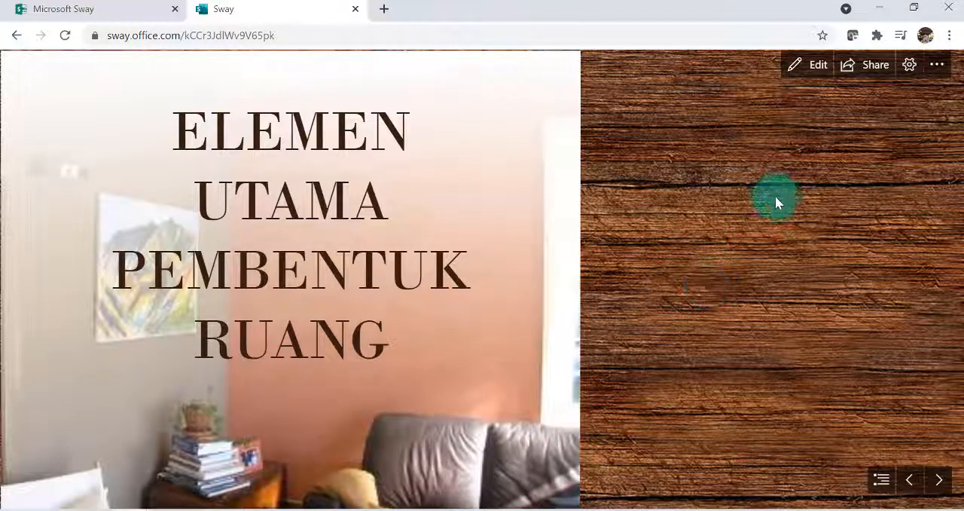
left_click(818, 68)
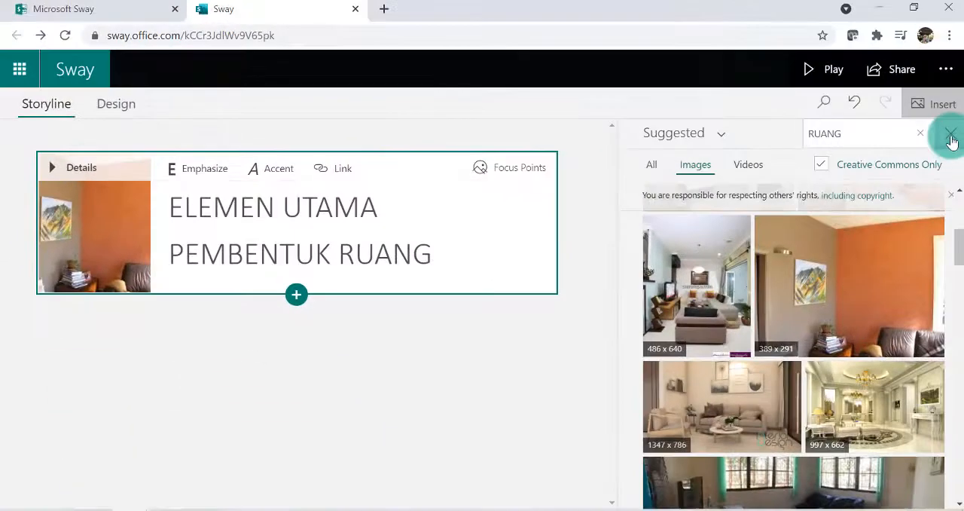
left_click(951, 135)
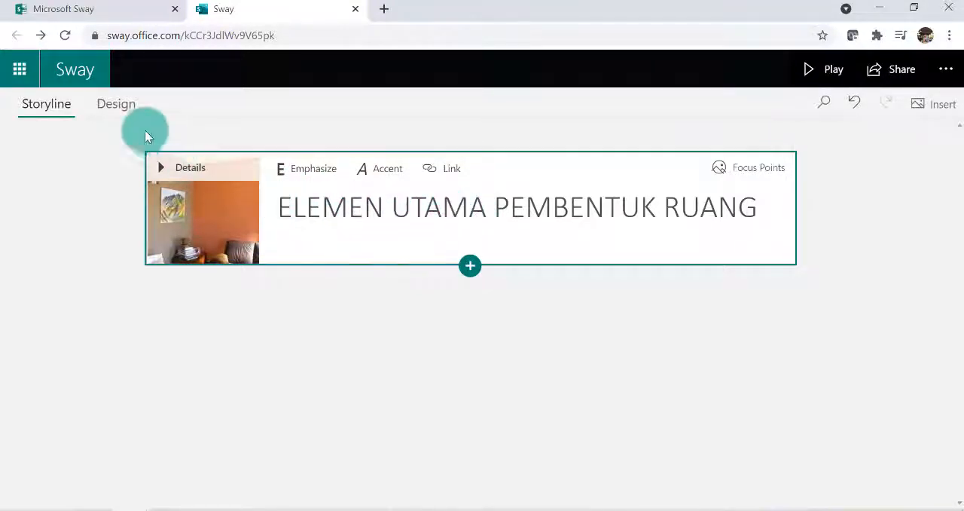
Look through the available layouts and design styles for the Sway, and leave the styles list without choosing one
left_click(113, 109)
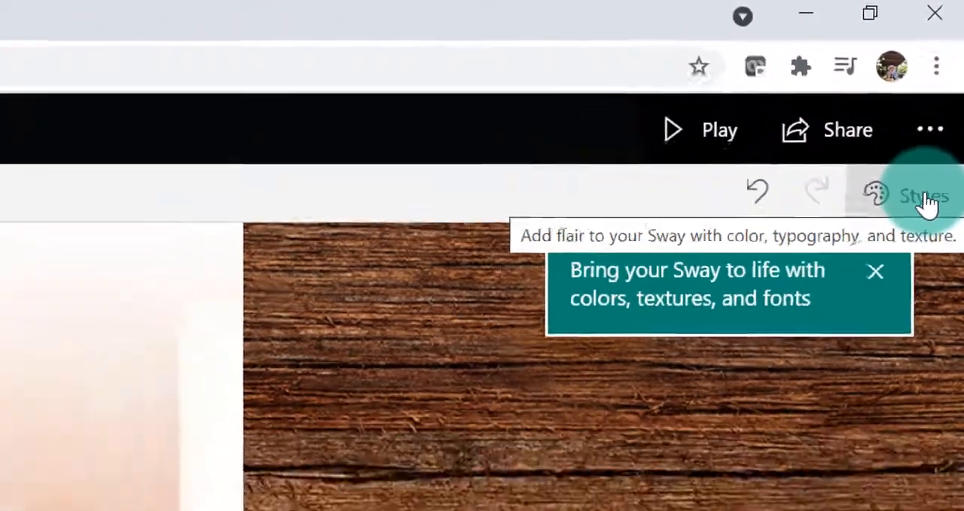
left_click(924, 260)
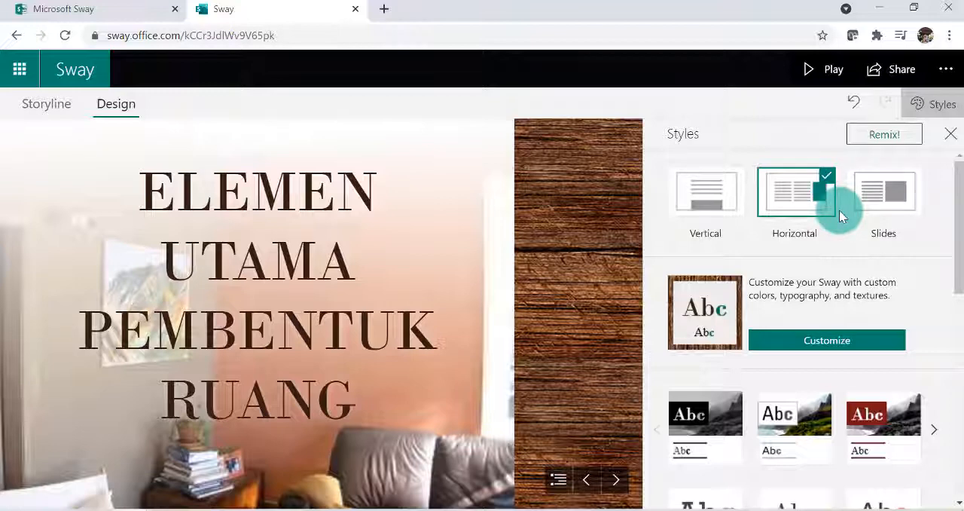
scroll(803, 268, "down", 2)
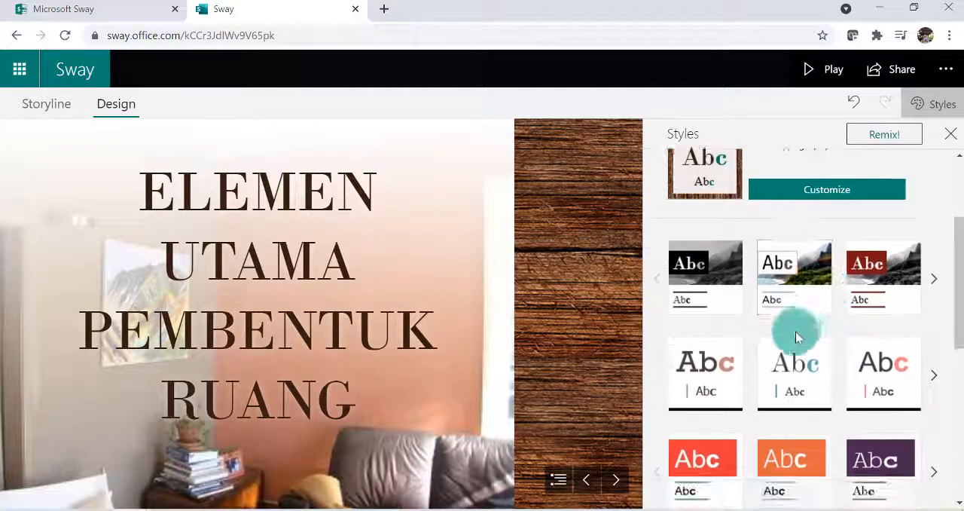
scroll(797, 336, "down", 5)
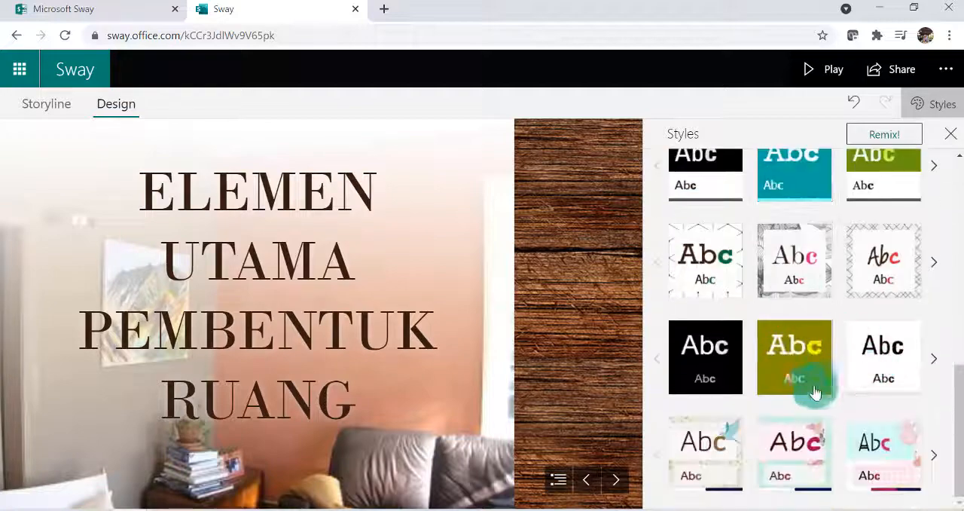
scroll(805, 381, "up", 5)
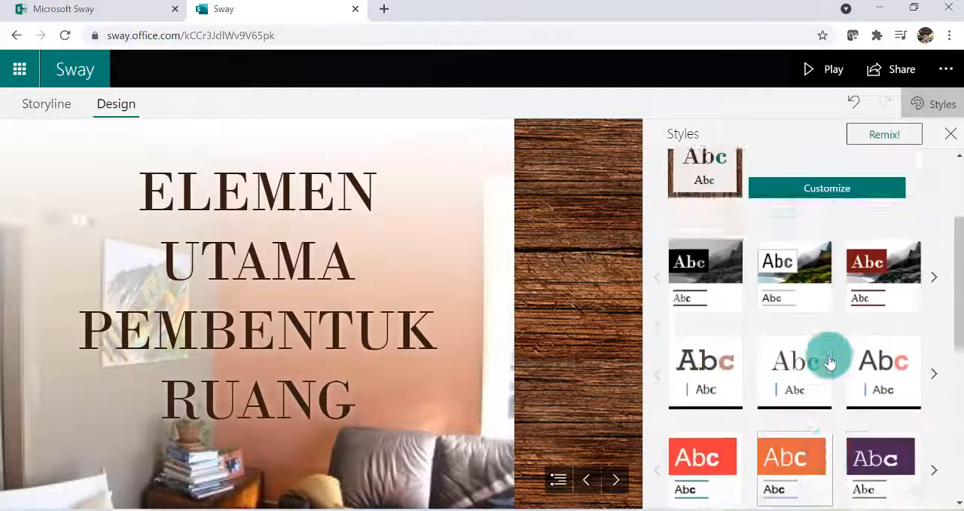
scroll(829, 362, "up", 2)
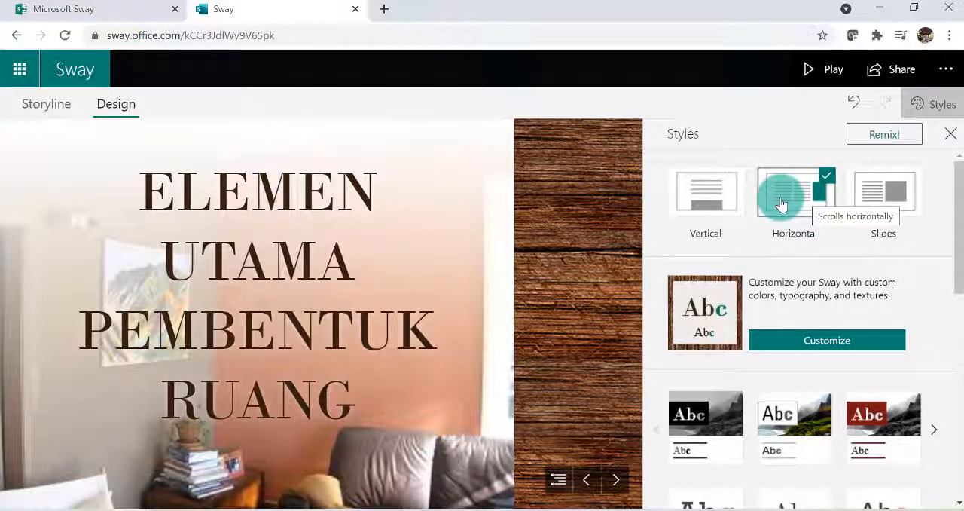
left_click(951, 138)
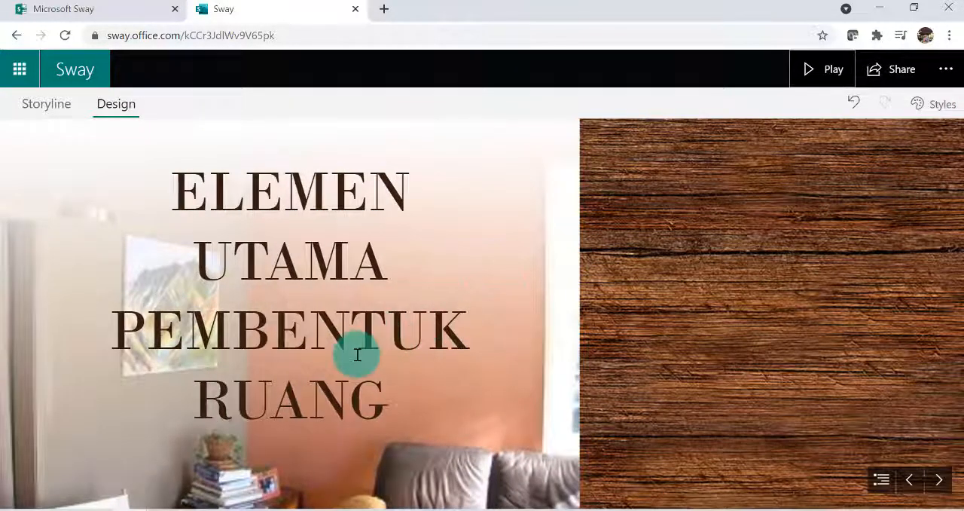
Mark the entire title background image as important in its focus points and play the Sway to check the result
left_click(41, 106)
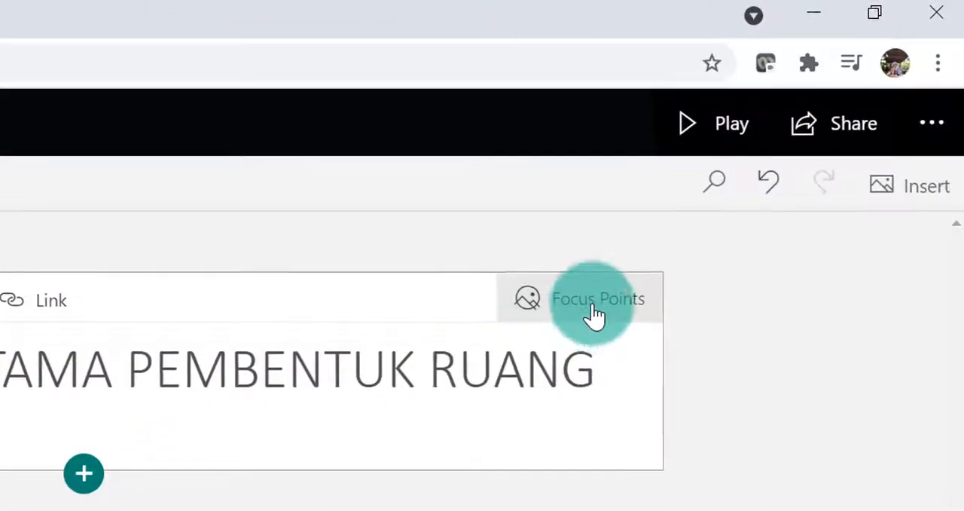
left_click(595, 315)
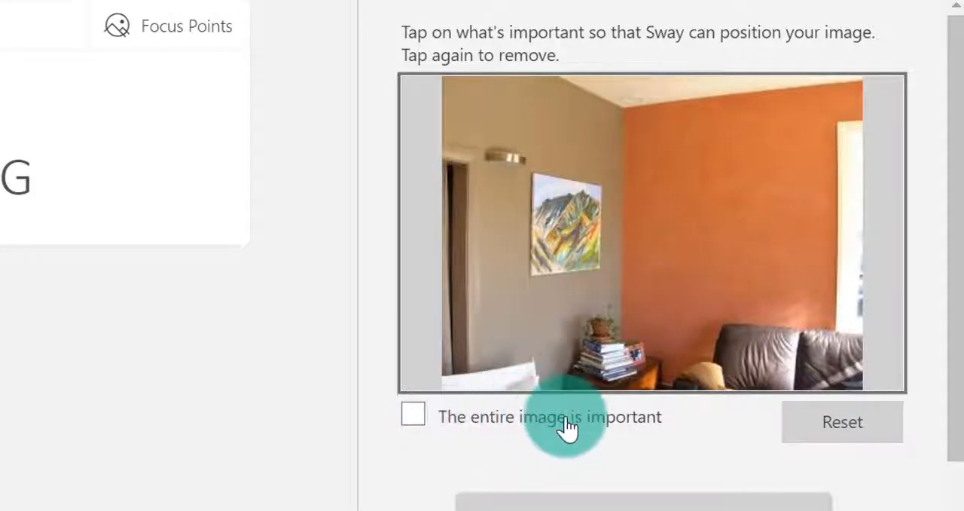
left_click(415, 416)
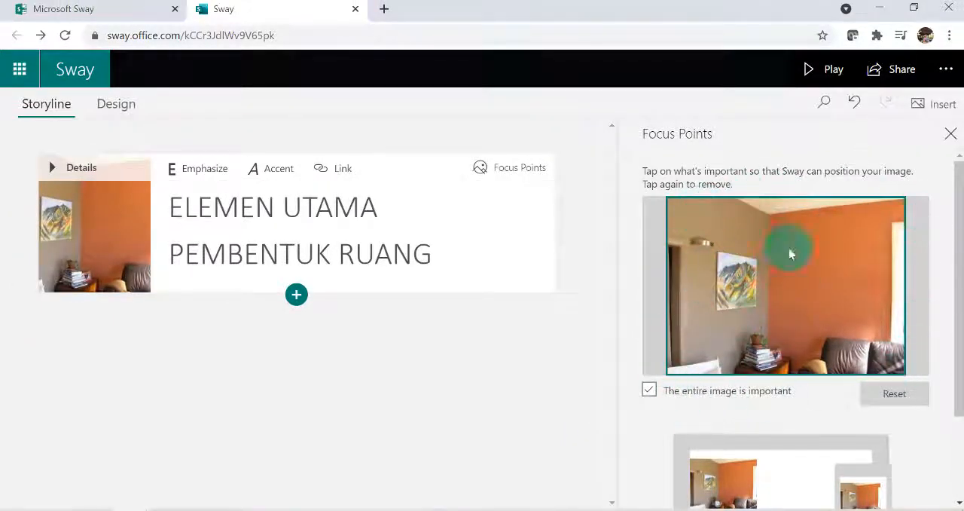
left_click(951, 133)
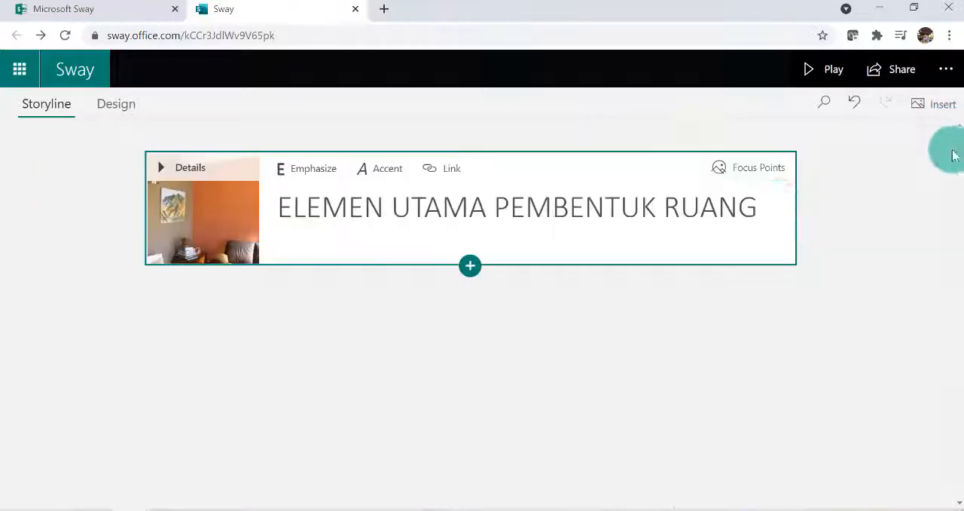
left_click(832, 68)
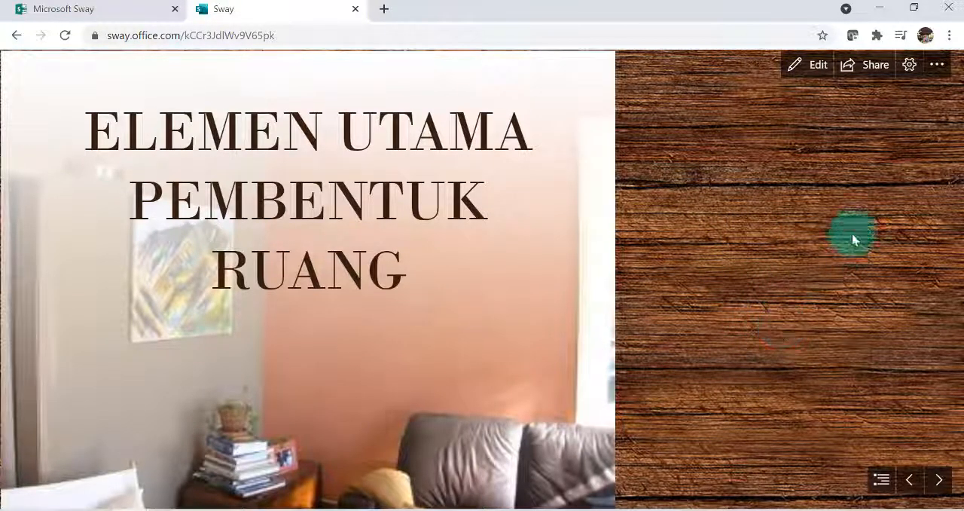
left_click(819, 66)
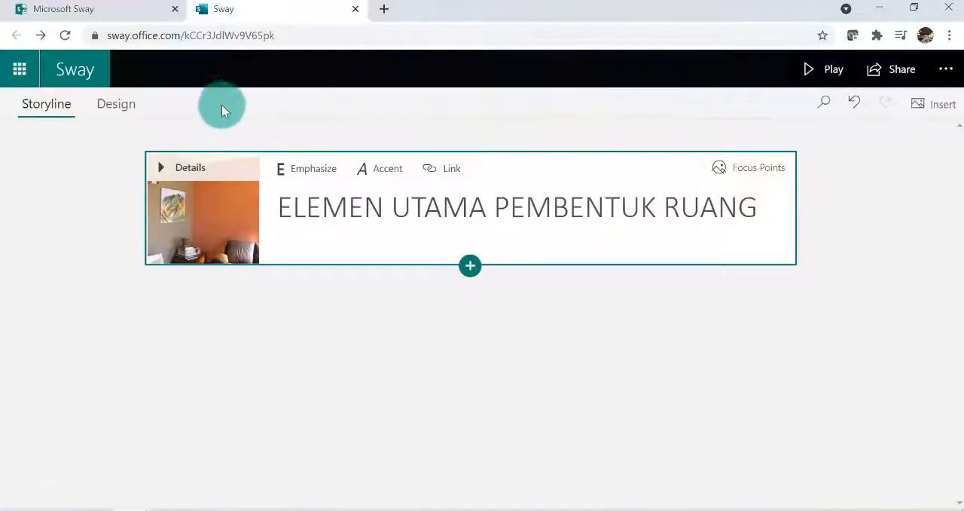
Apply the solid olive-green style with white slab-serif text to the Sway and return to the storyline
left_click(120, 106)
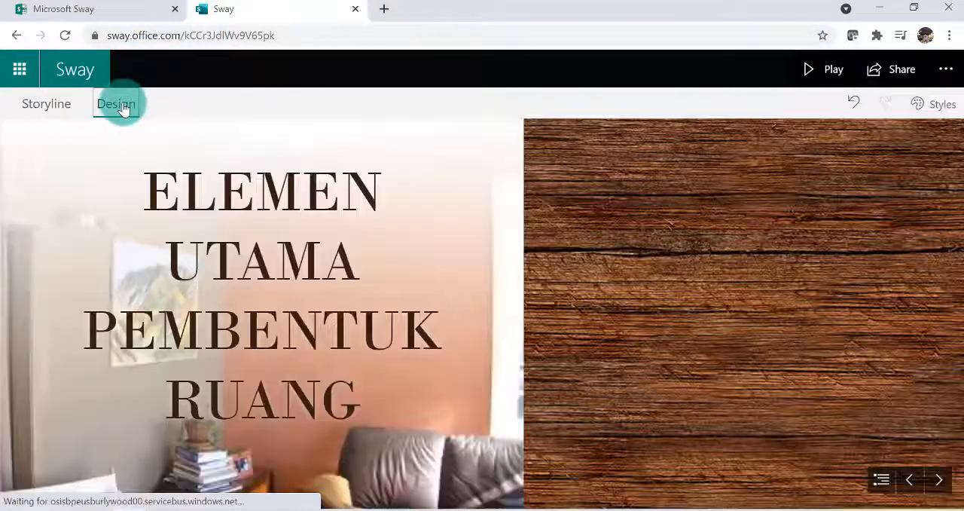
left_click(944, 102)
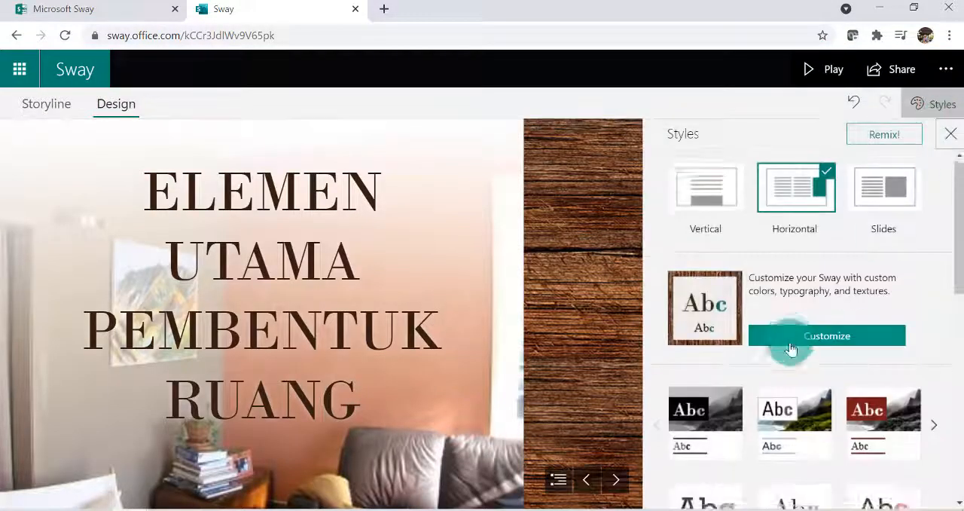
scroll(800, 350, "down", 5)
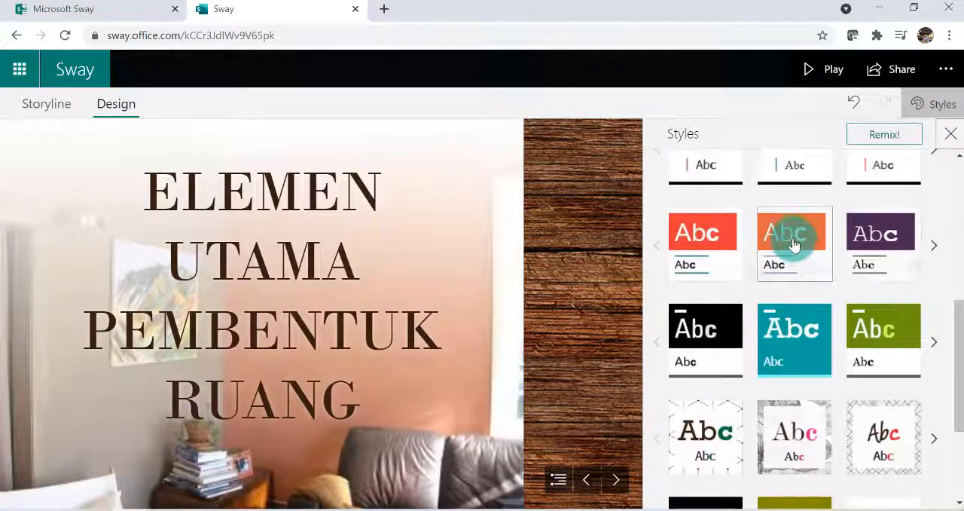
scroll(784, 309, "down", 2)
left_click(798, 363)
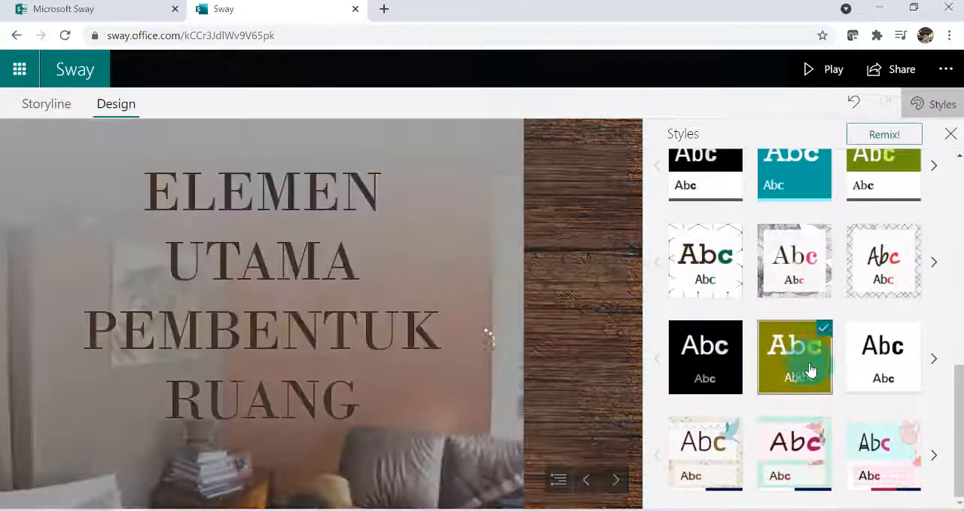
left_click(950, 137)
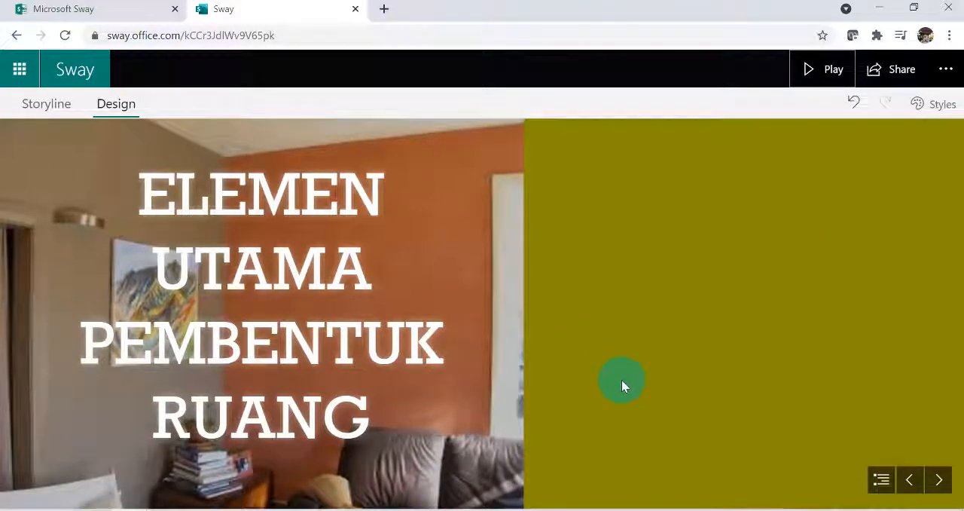
left_click(46, 104)
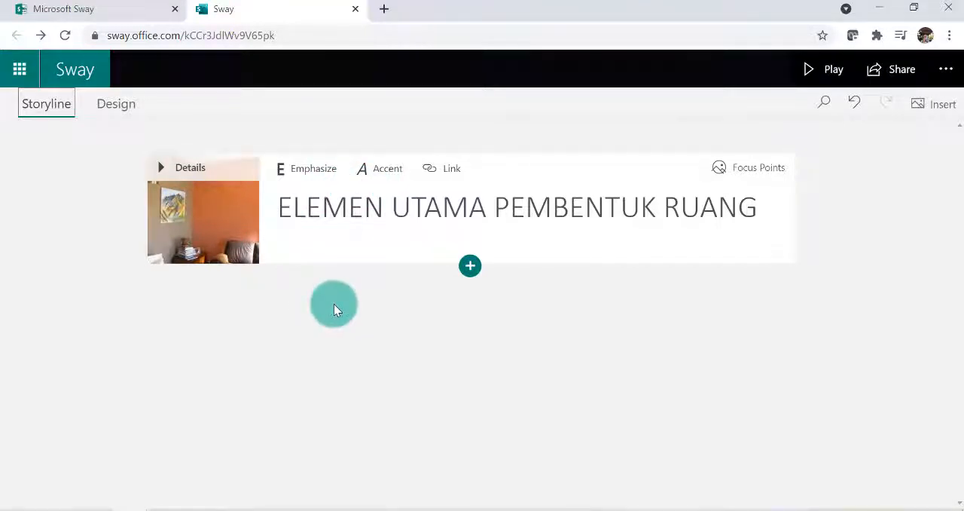
Look through the text, media and group card types below the title card and insert a Text card there
left_click(470, 268)
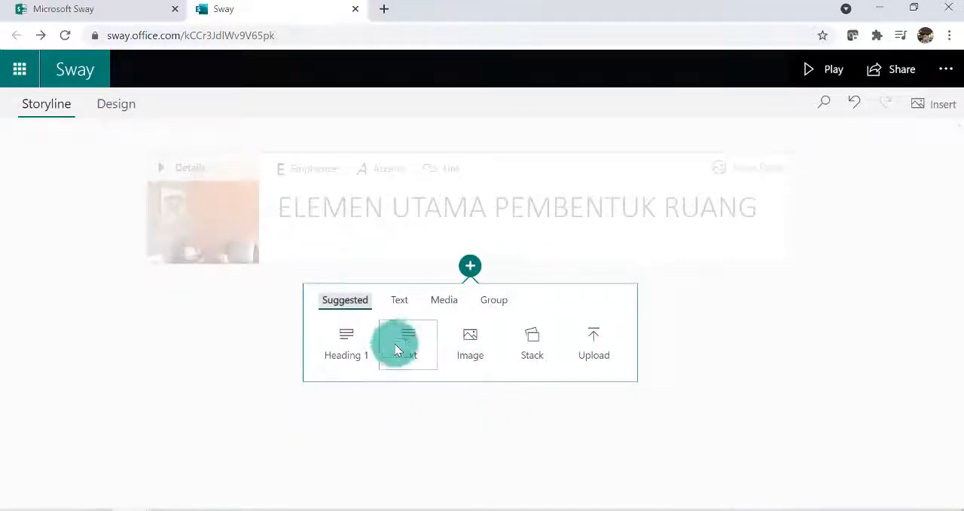
left_click(401, 306)
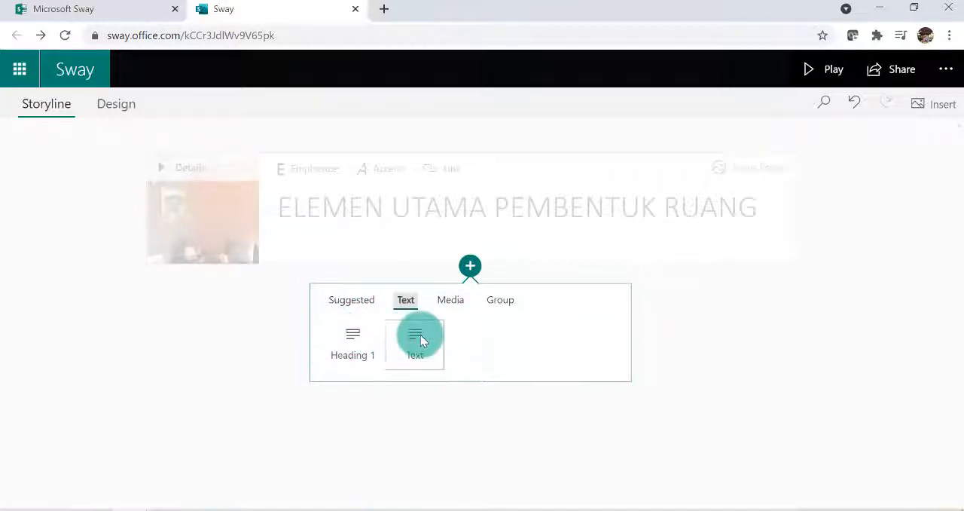
left_click(452, 301)
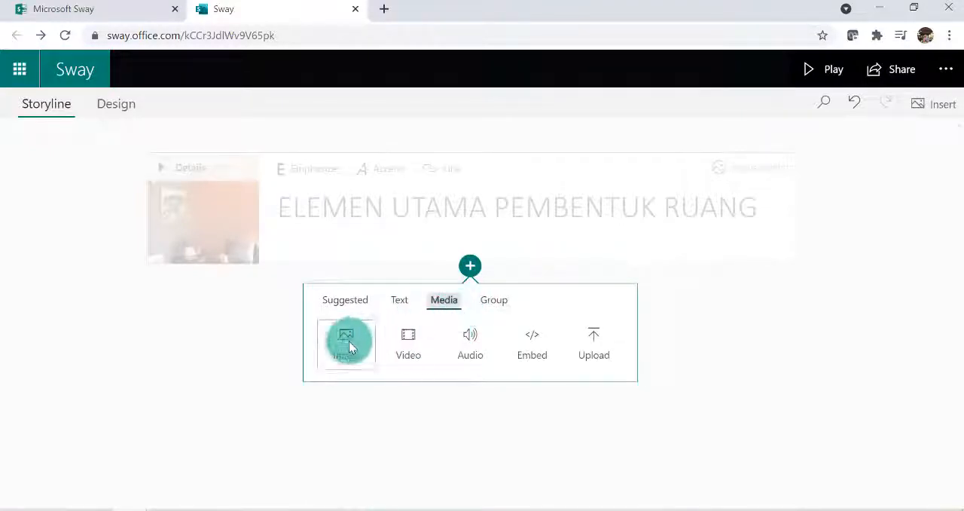
left_click(496, 303)
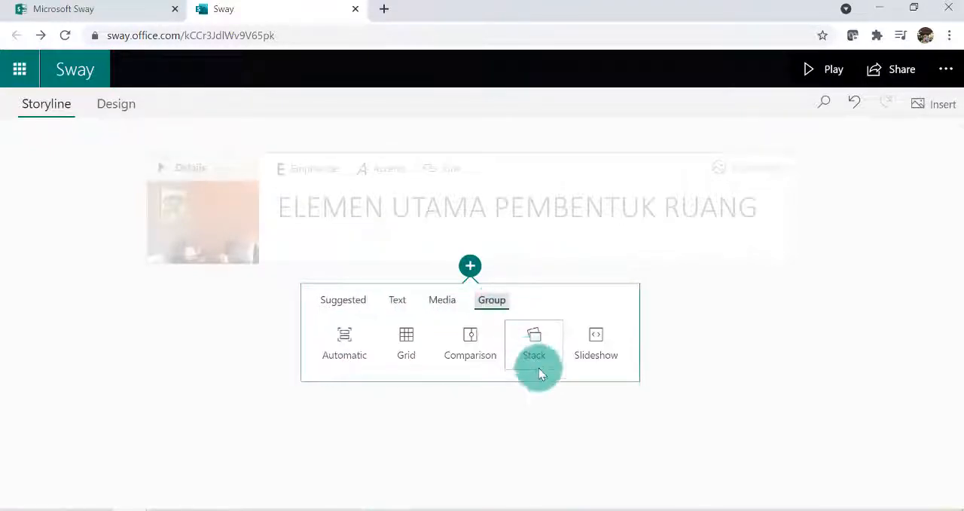
left_click(398, 301)
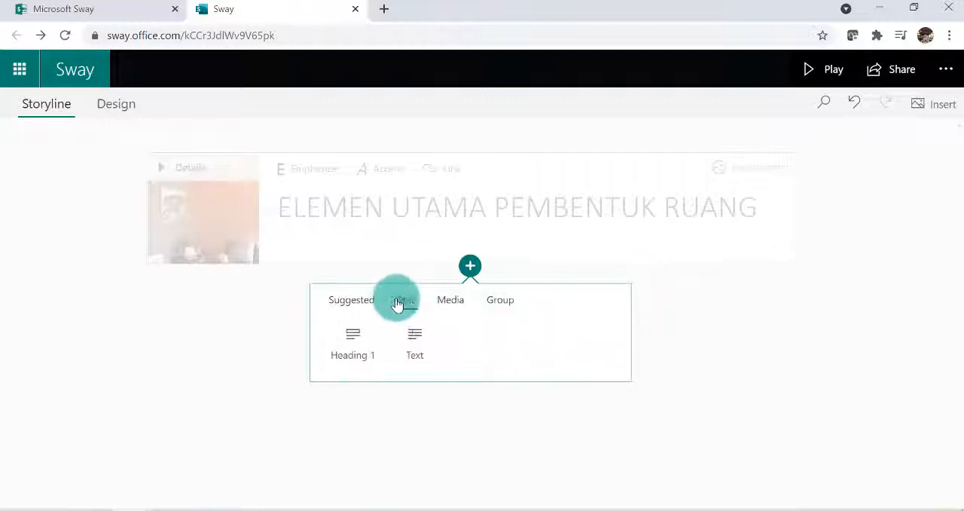
left_click(413, 346)
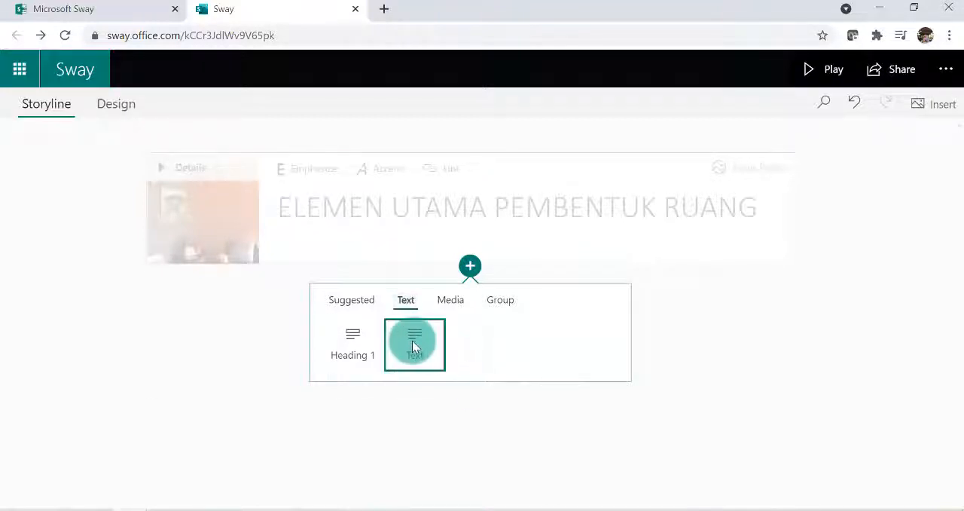
left_click(200, 339)
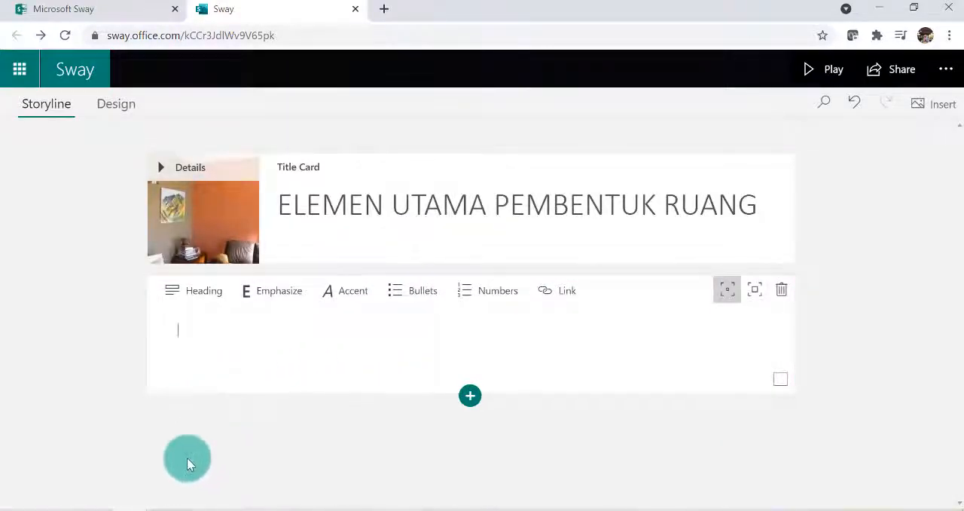
Copy the two bullet points under "Elemen Pembentuk Ruang" on page 5 of Elemen utama Interior.pdf into the Sway text card
left_click(171, 506)
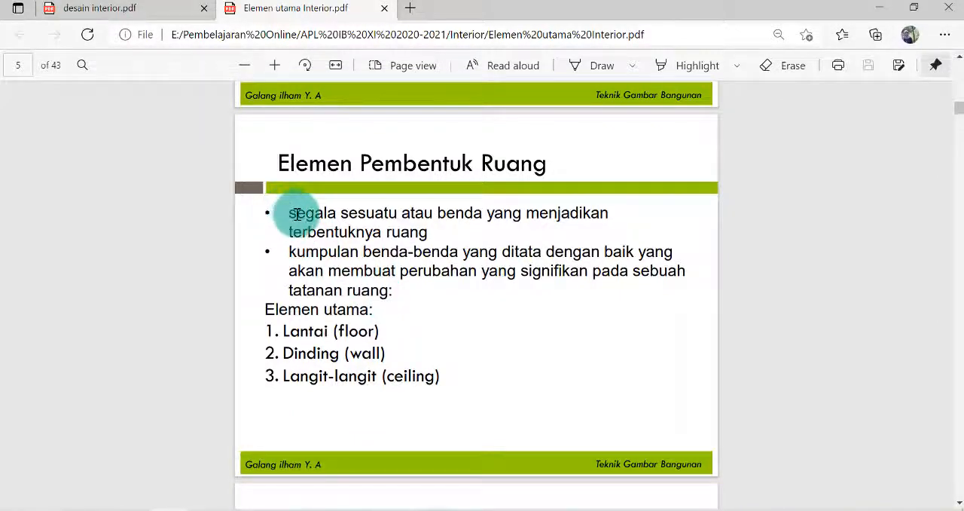
left_click_drag(287, 213, 392, 307)
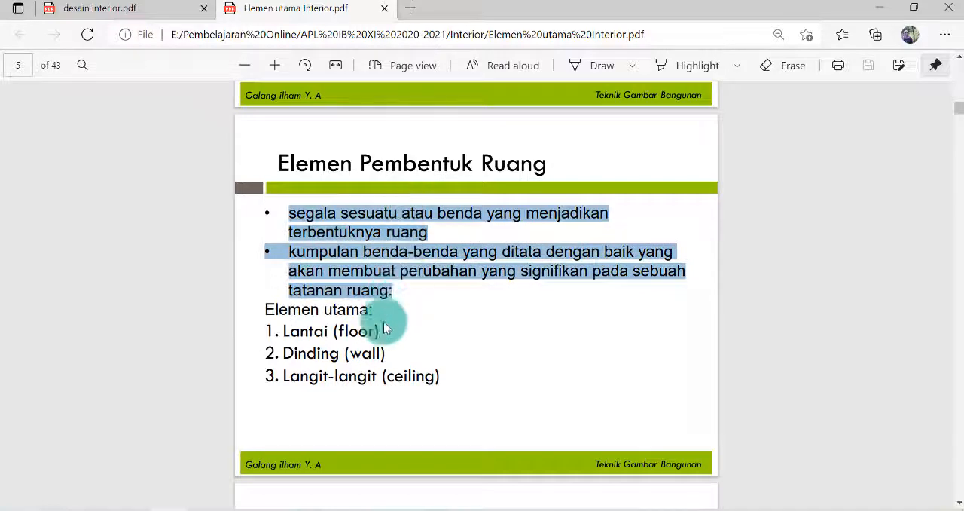
left_click(294, 215)
left_click_drag(275, 216, 396, 286)
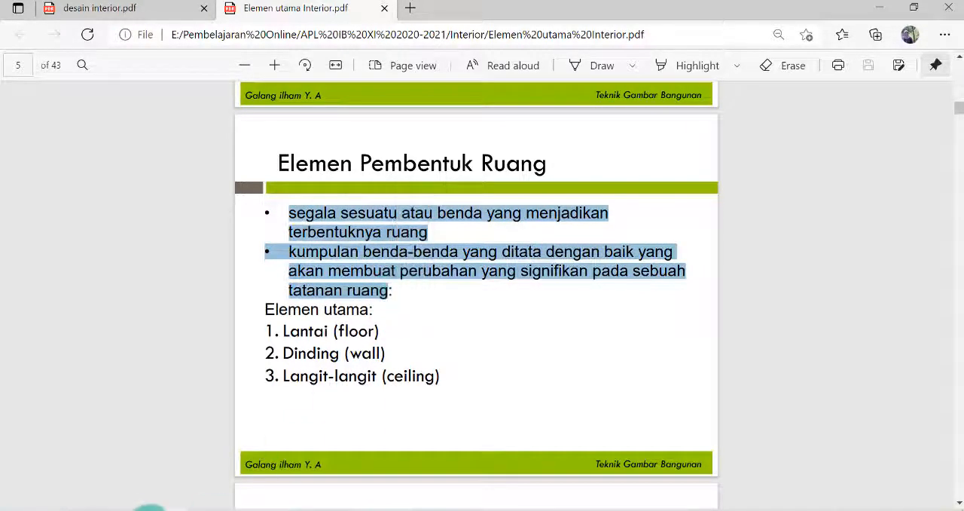
left_click(140, 510)
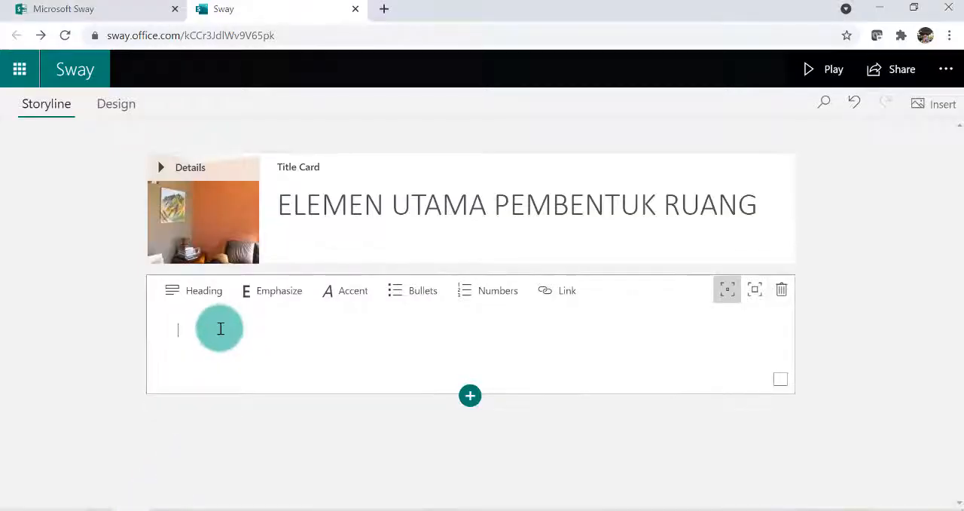
key("ctrl+v")
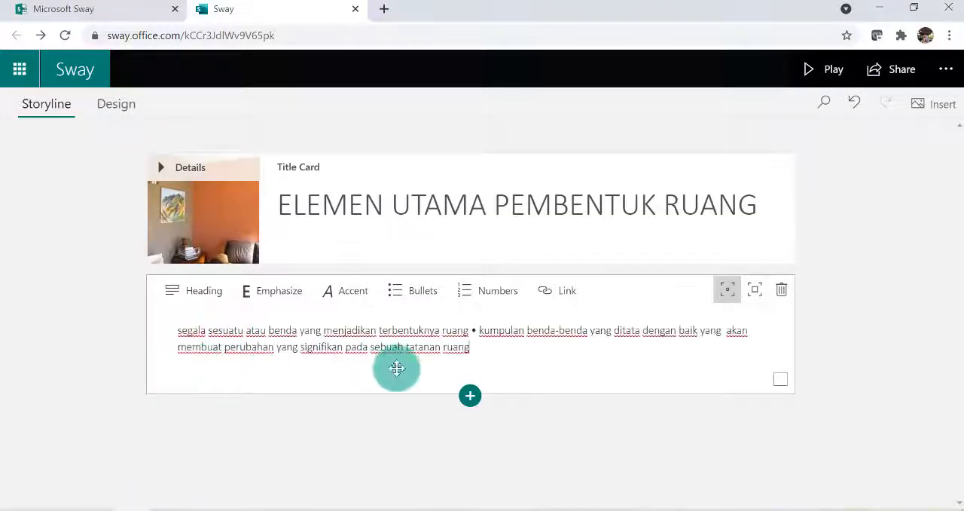
Replace the stray bullet before "kumpulan benda-benda" with a paragraph break and start a new line after "tatanan ruang"
left_click(478, 329)
key("BackSpace")
key("BackSpace")
key("Return")
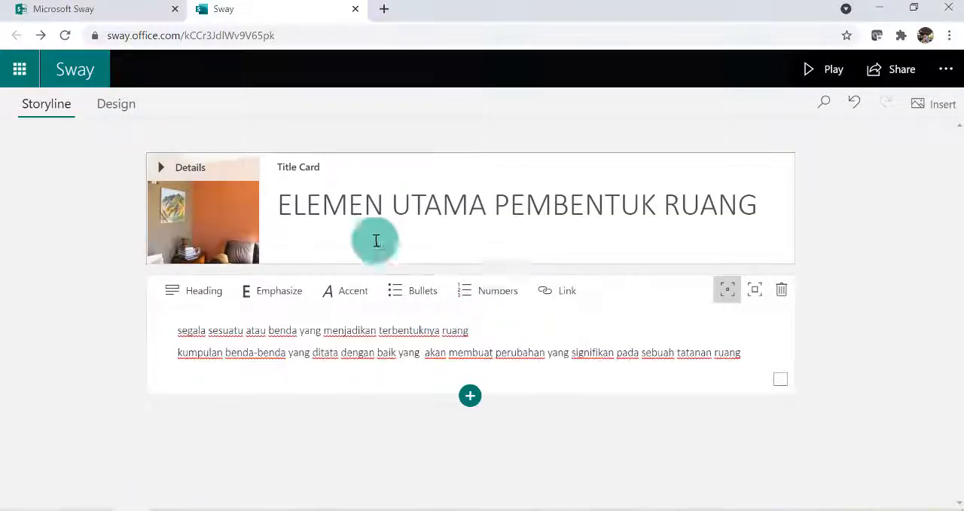
left_click(753, 349)
key("Return")
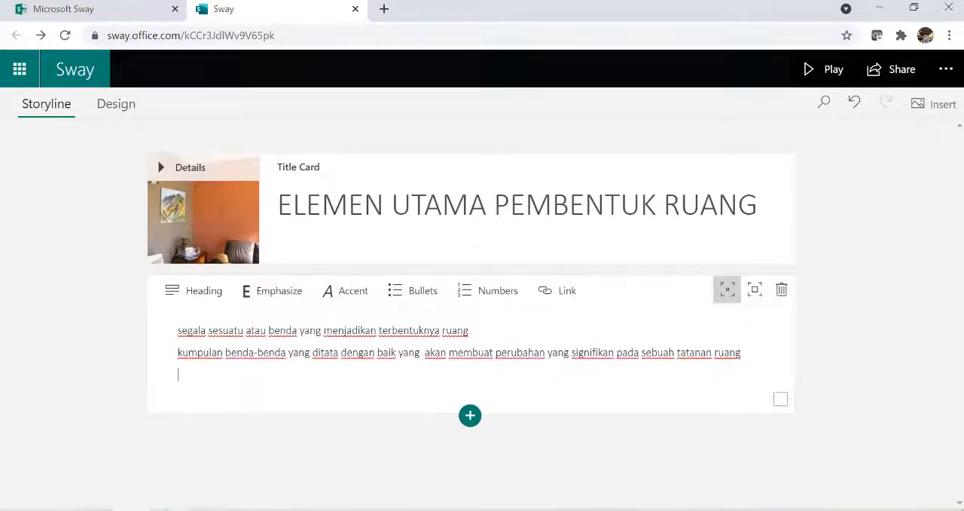
Consult the "Elemen utama" line in the PDF and add the line "elemen utama pembentuk ruang ada 3 yaitu:" to the Sway text card
key("alt+Tab")
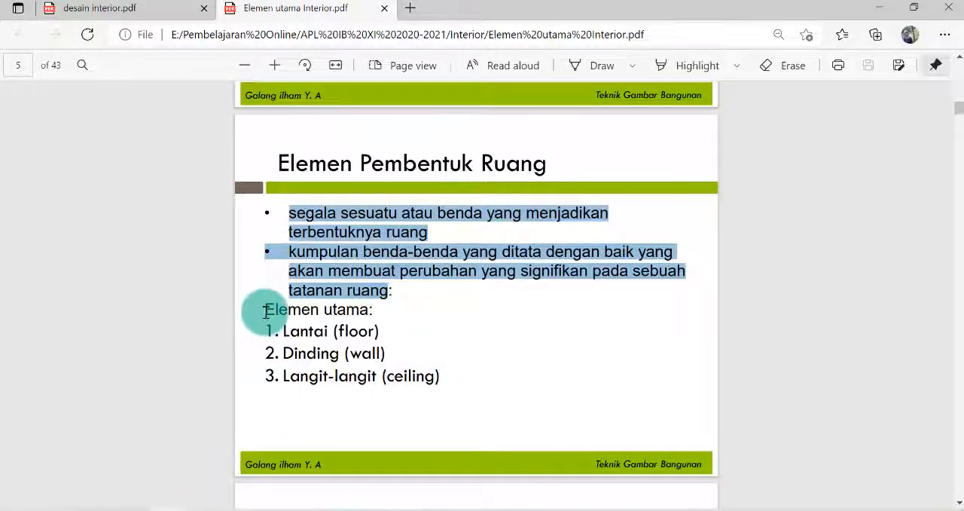
left_click_drag(265, 311, 344, 315)
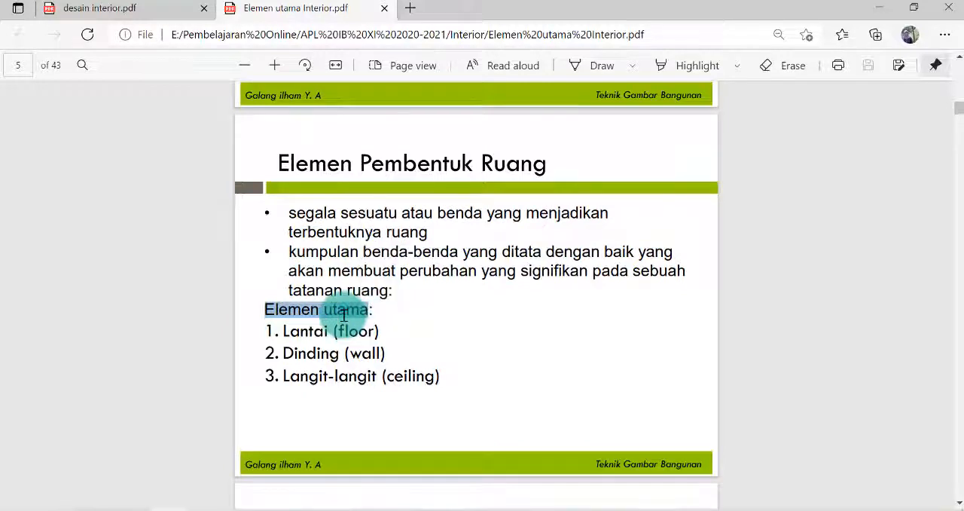
left_click(134, 510)
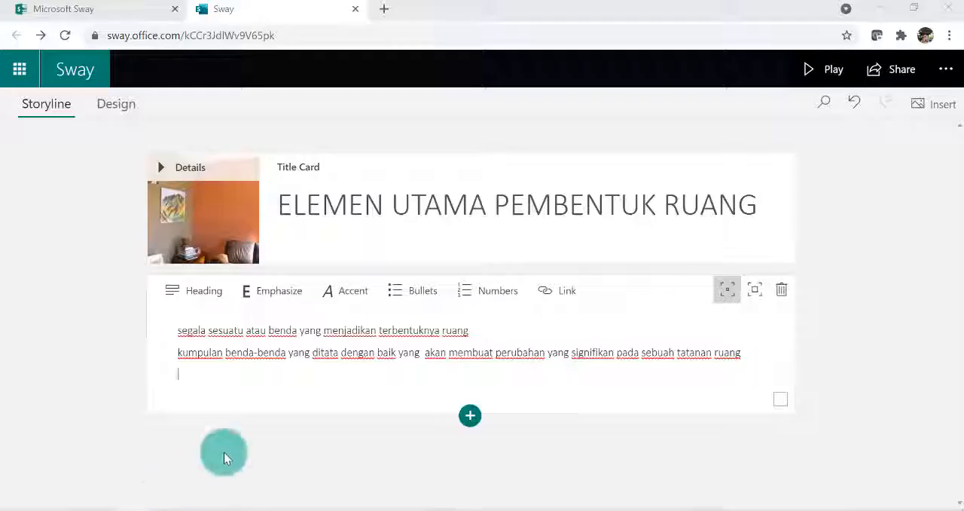
left_click(195, 376)
type("ELE")
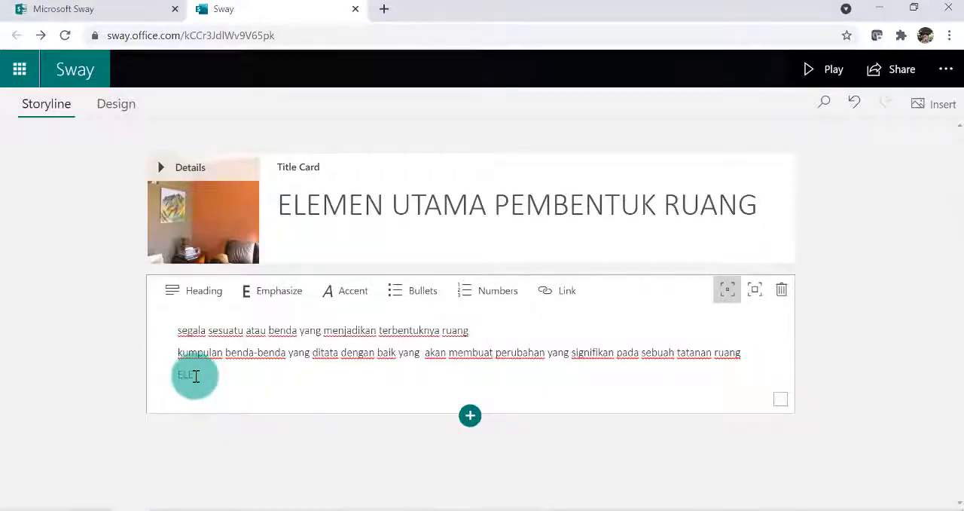
type("MEN")
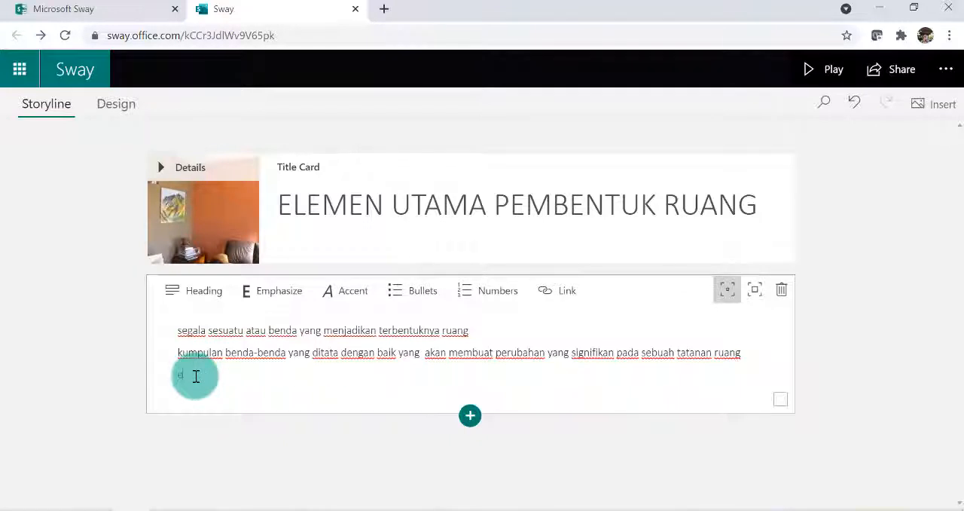
type("elemen utama pembentuk ruang ada 3 yaitu:")
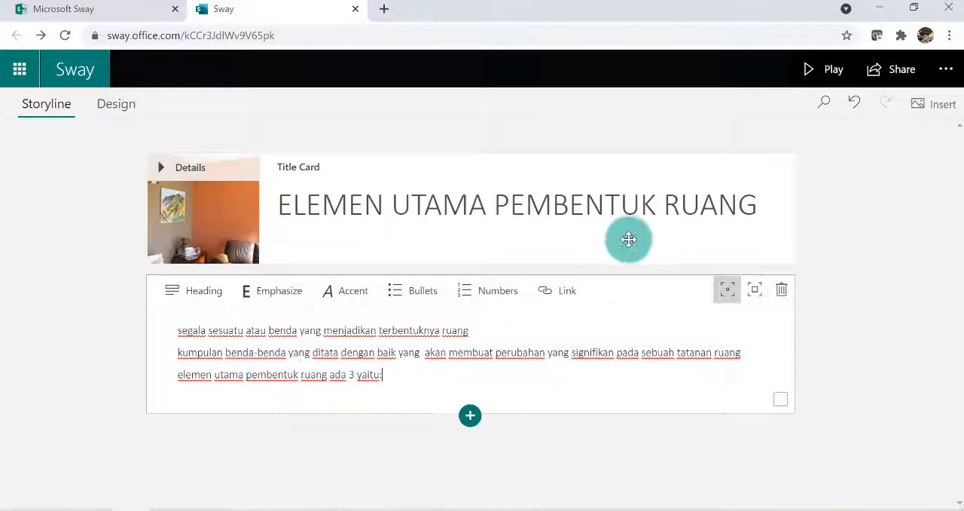
Add a bulleted list with lantai, dinding and langit-langit below the last line, checking the items in the PDF
key("Return")
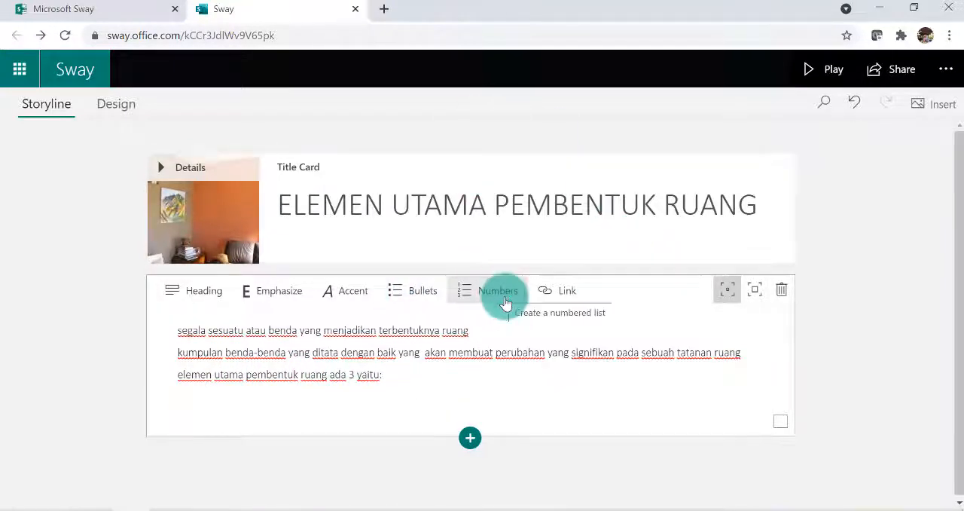
left_click(421, 297)
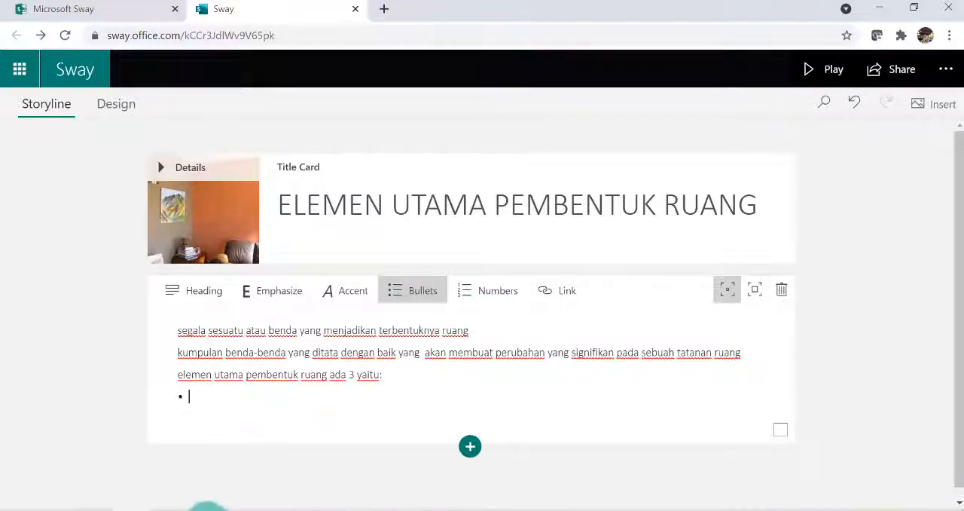
left_click(175, 510)
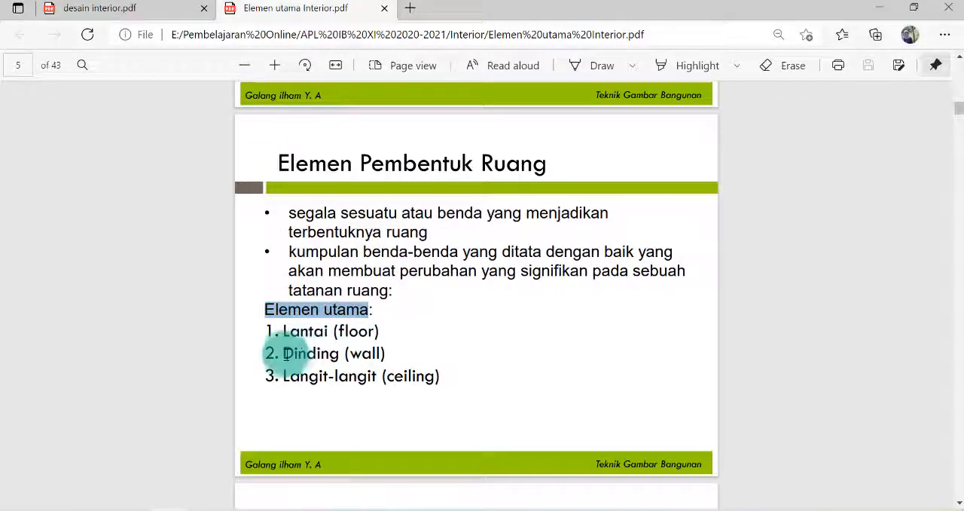
left_click(140, 510)
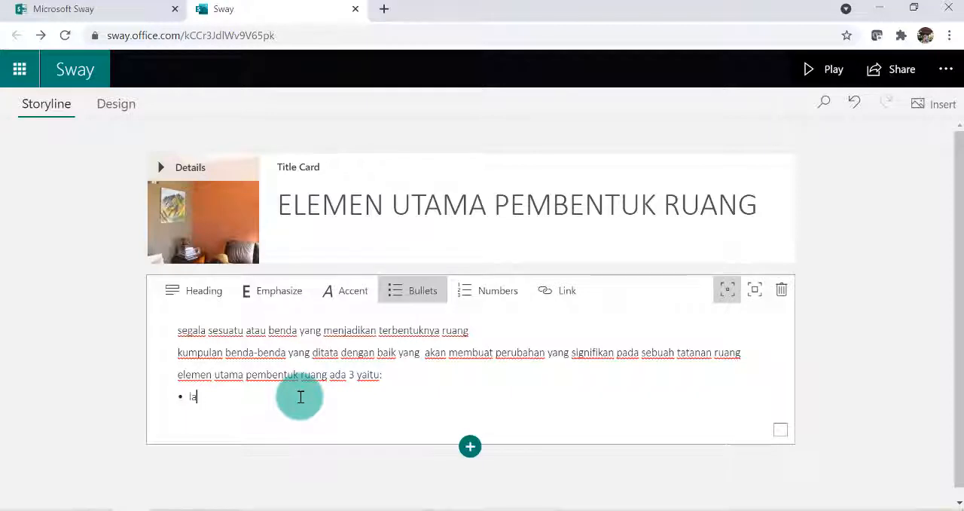
key("Return")
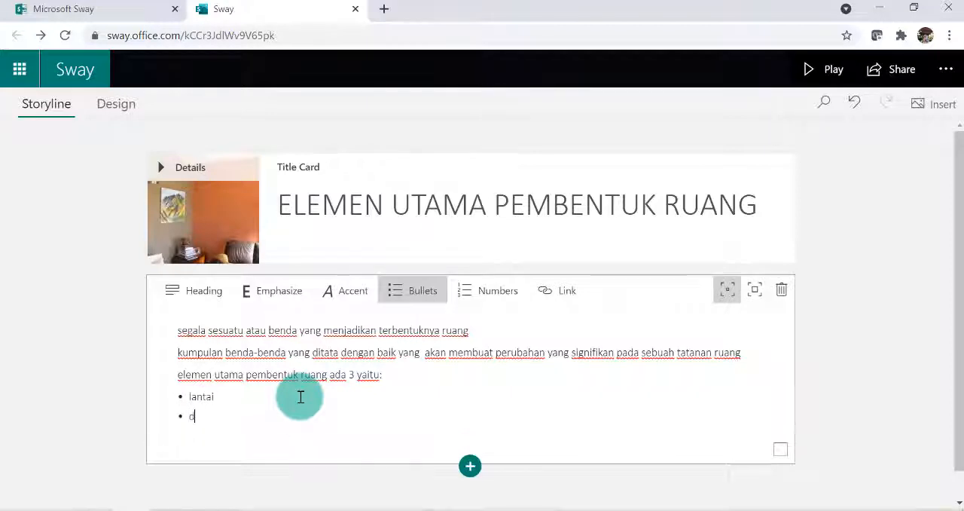
key("Return")
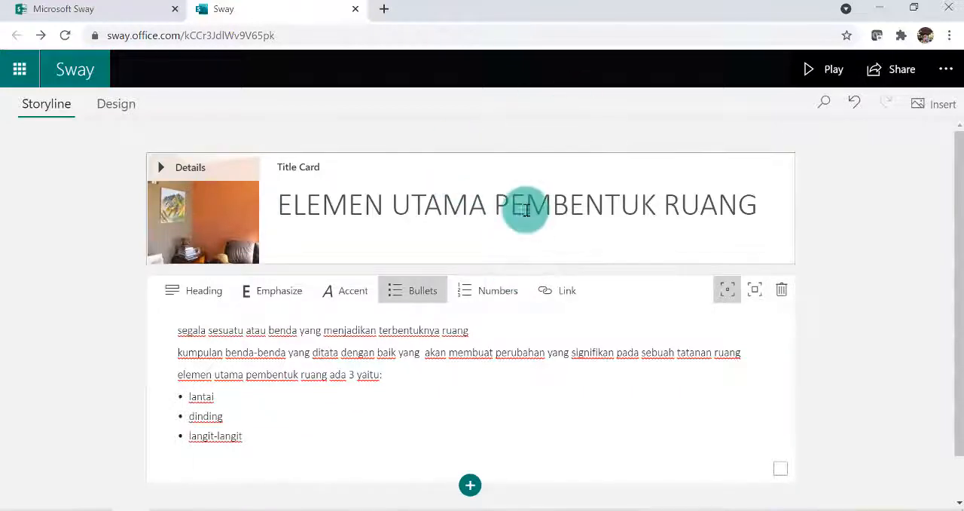
Insert a Heading 1 card below the text card and title it "LANTAI"
scroll(520, 290, "down", 1)
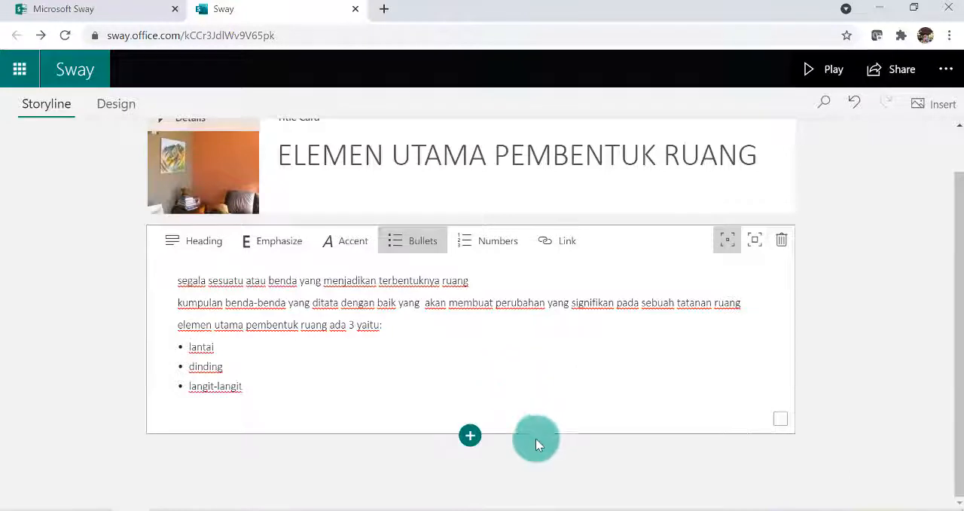
left_click(471, 438)
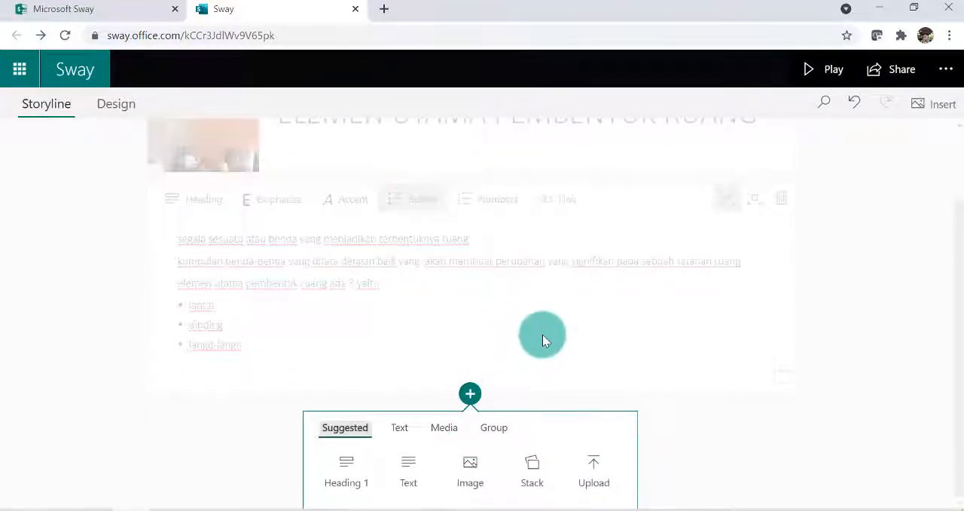
left_click(344, 472)
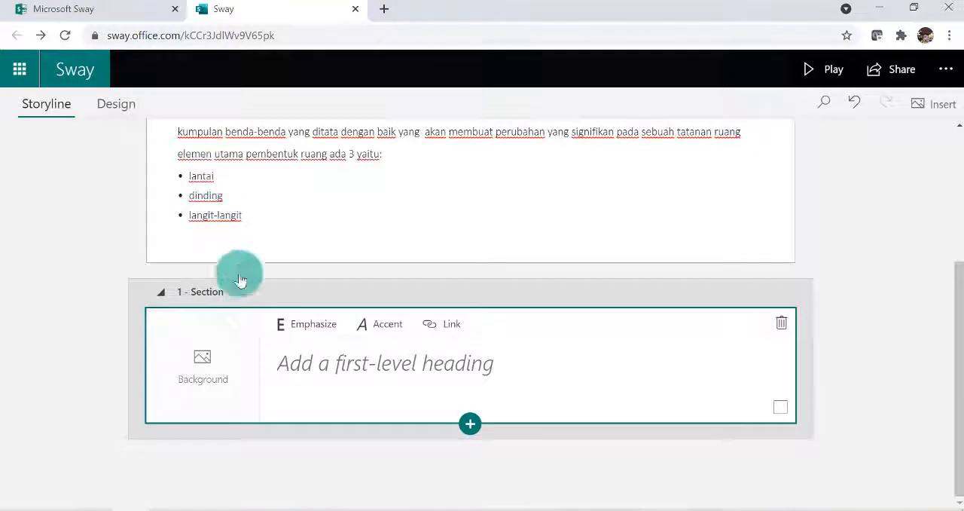
left_click(295, 371)
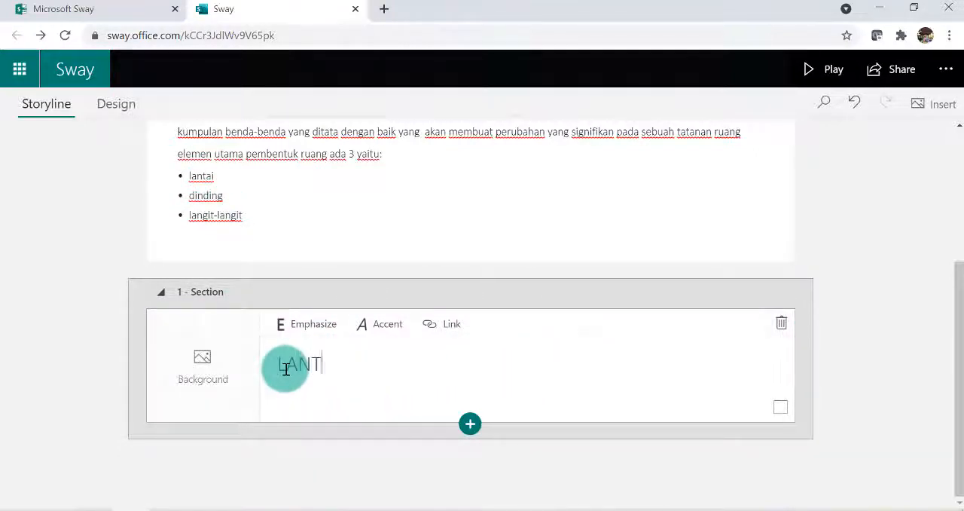
Start adding a background image to the LANTAI heading card and search the suggested images for "LANTAI"
left_click(201, 377)
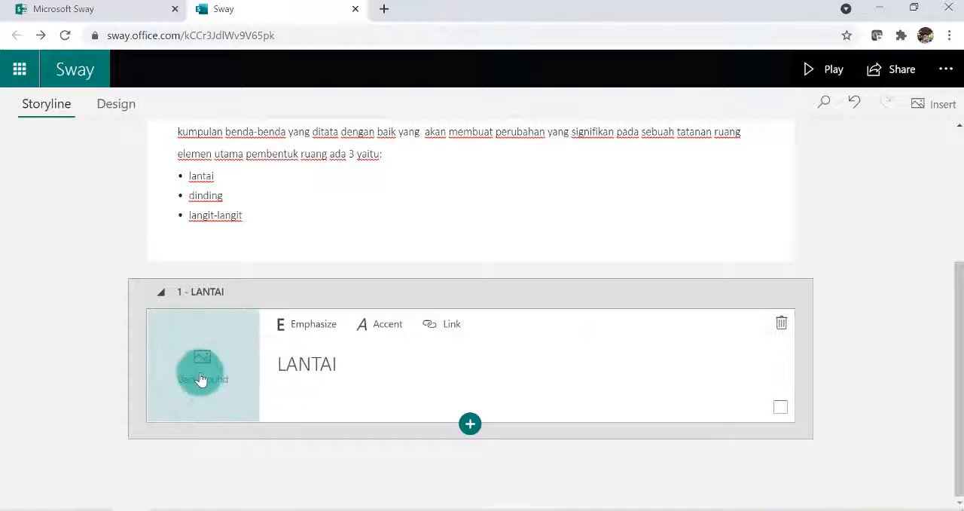
left_click(200, 365)
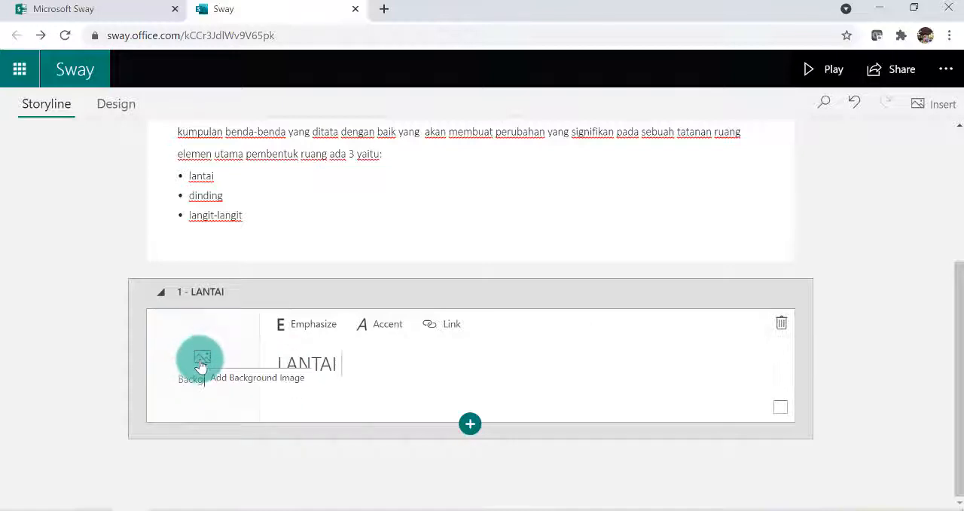
left_click(202, 365)
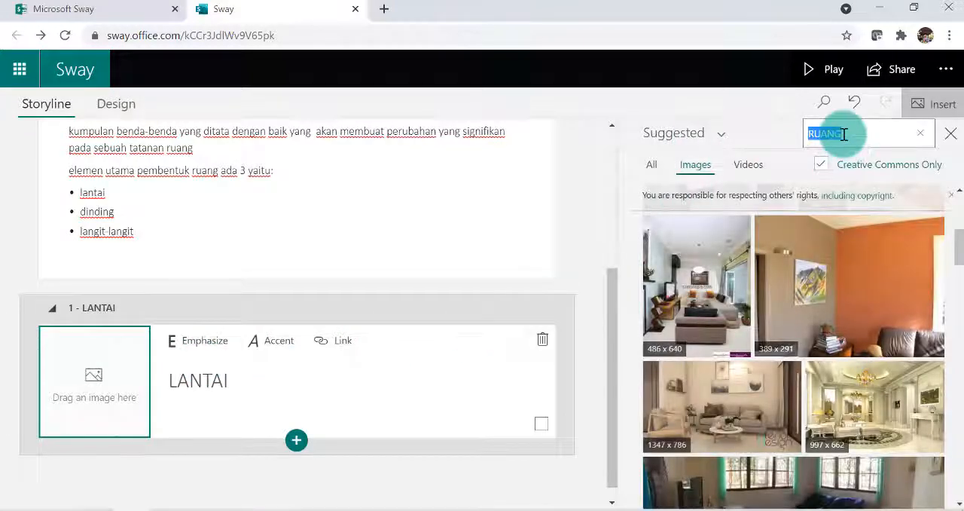
left_click(845, 134)
key("BackSpace")
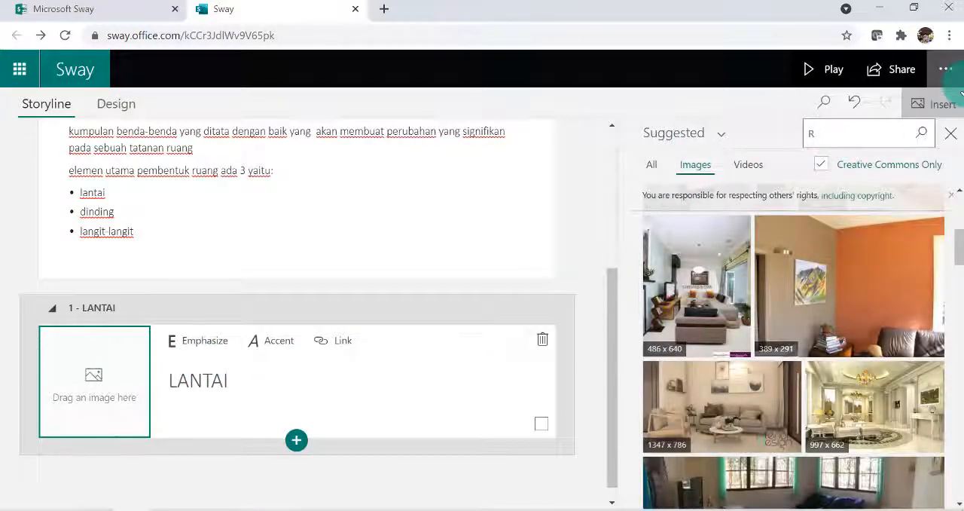
type("LANTA")
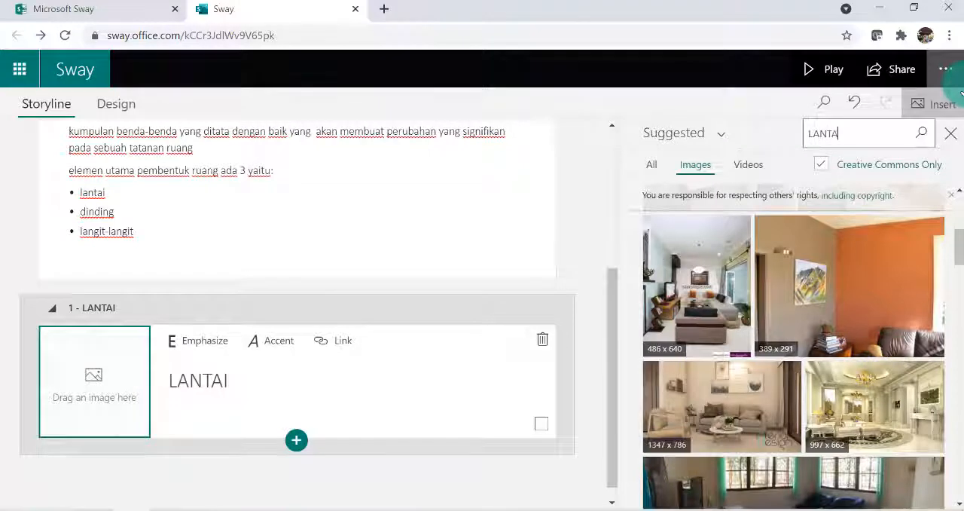
type("I")
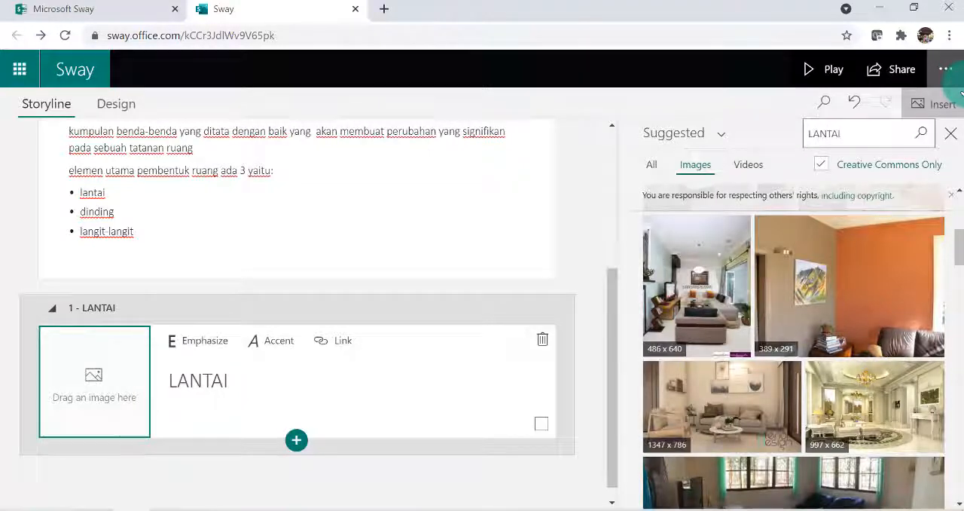
left_click(921, 134)
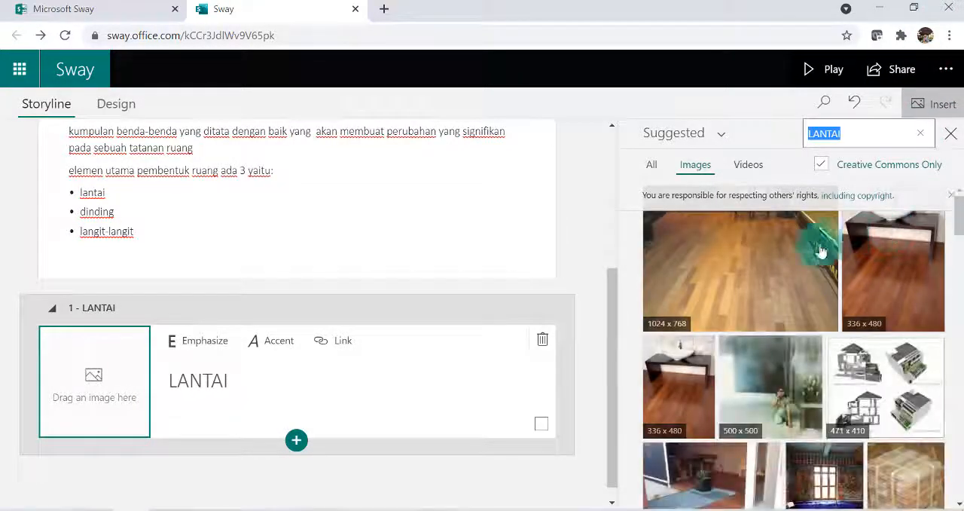
Add the 600 x 451 photo of a wooden floor with a potted plant as the LANTAI heading's background
scroll(774, 278, "down", 3)
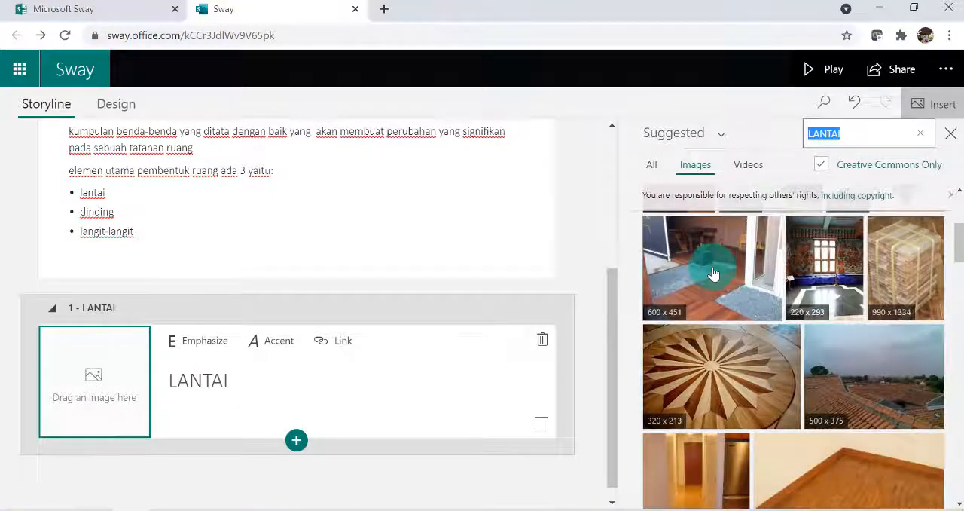
left_click(713, 273)
left_click(898, 137)
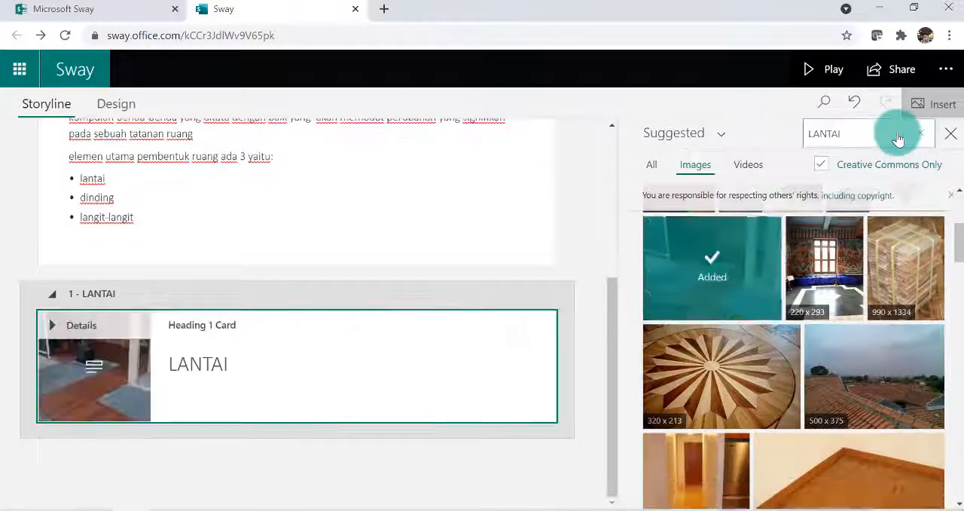
left_click(176, 416)
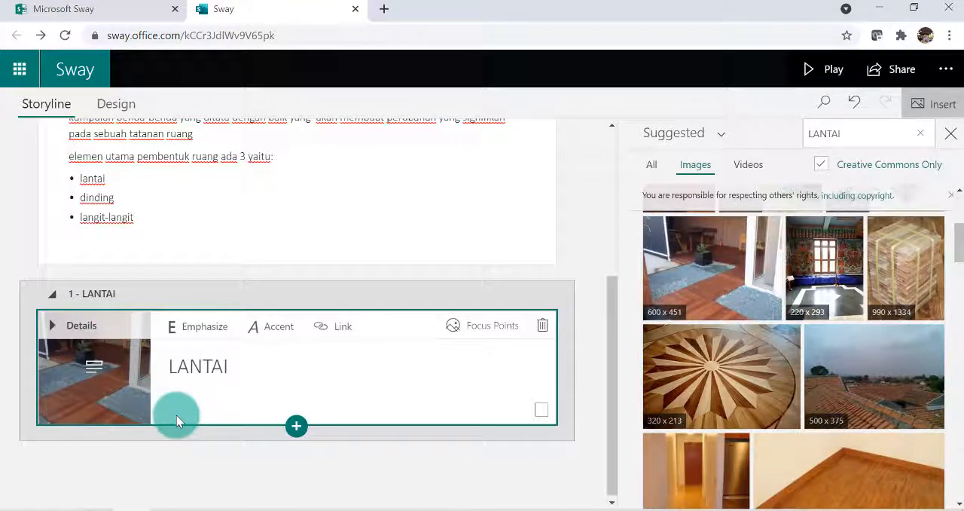
Mark the entire background image of the LANTAI card as important in its focus points and close the settings
left_click(87, 366)
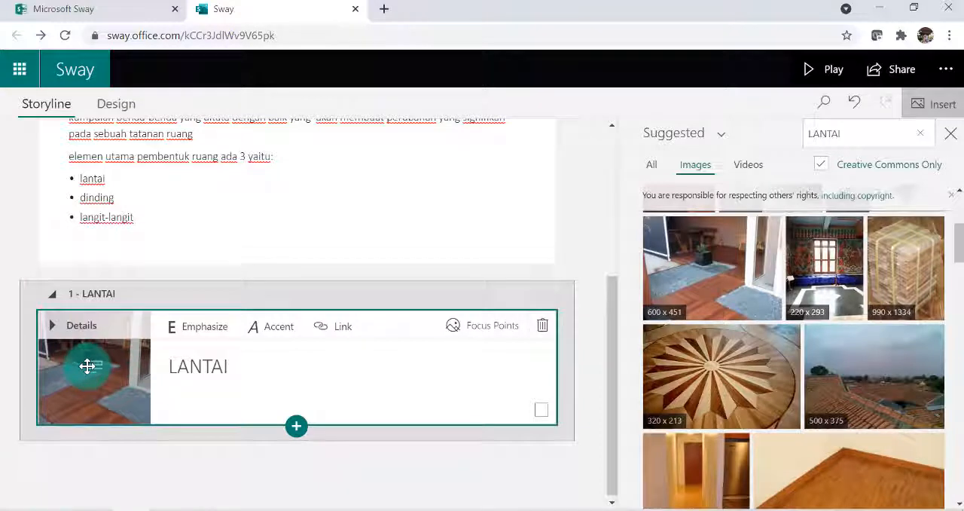
left_click(489, 328)
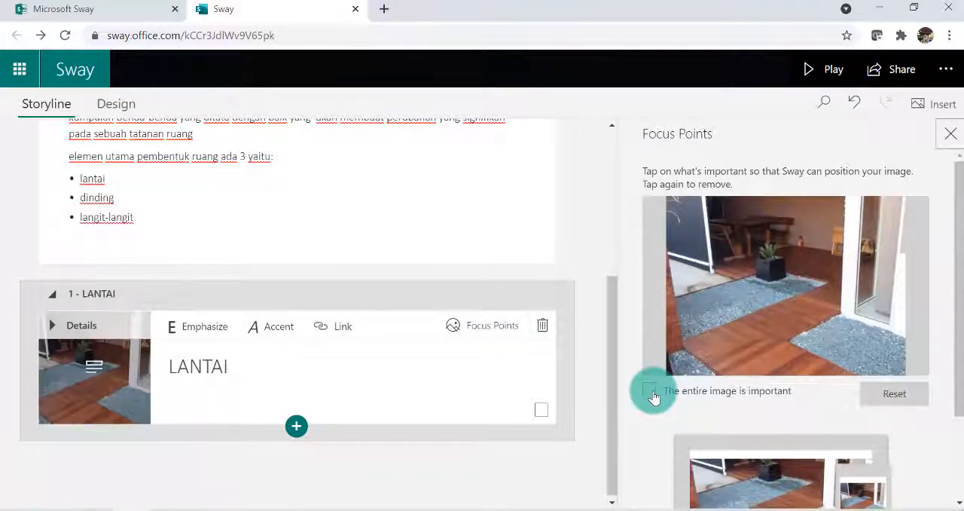
left_click(649, 391)
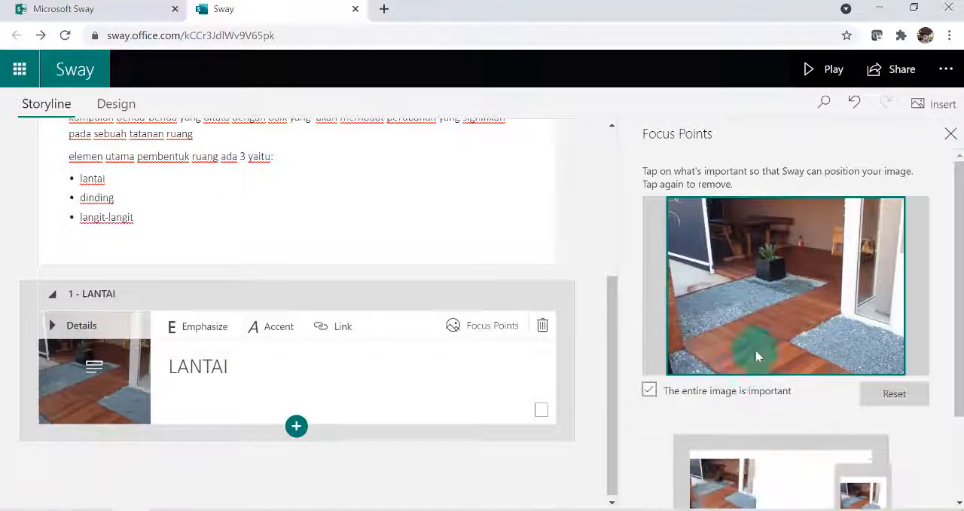
left_click(951, 134)
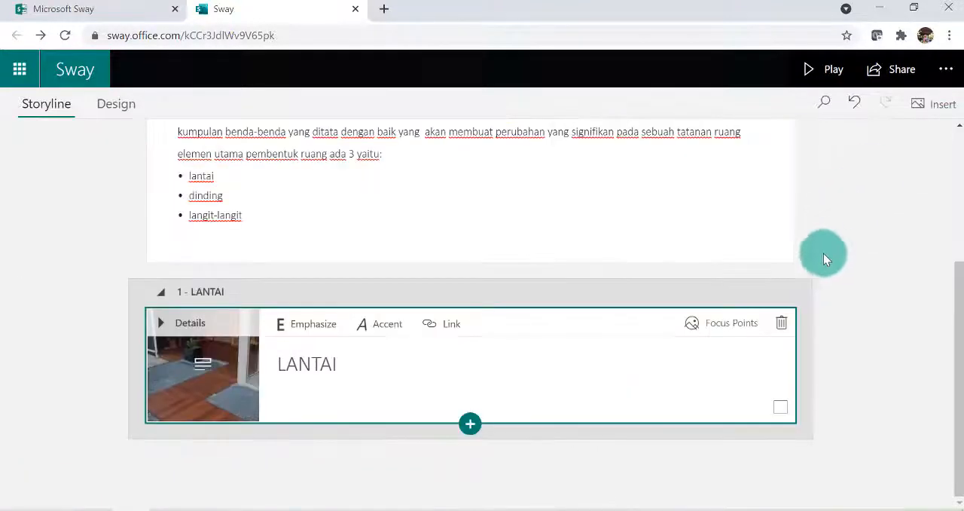
left_click(678, 347)
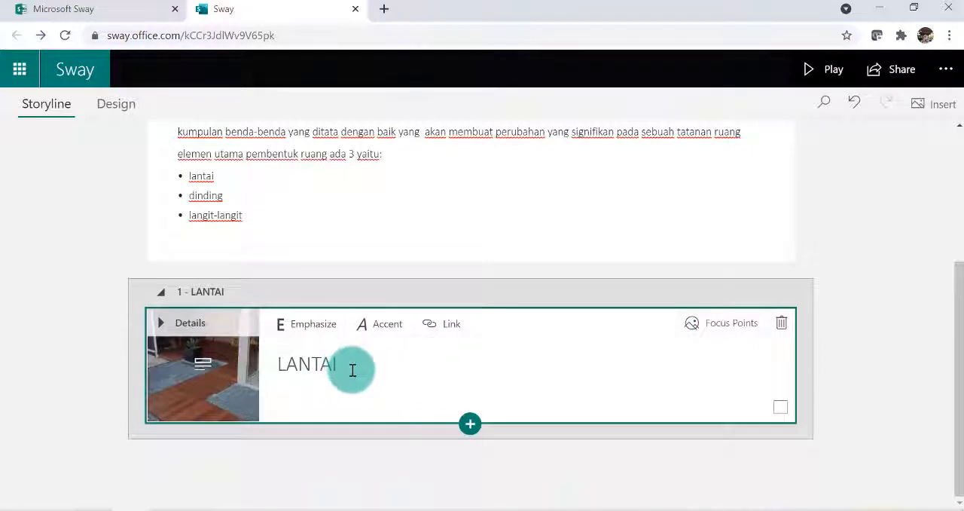
Insert a text card below the LANTAI heading card and place the cursor in it
left_click(471, 424)
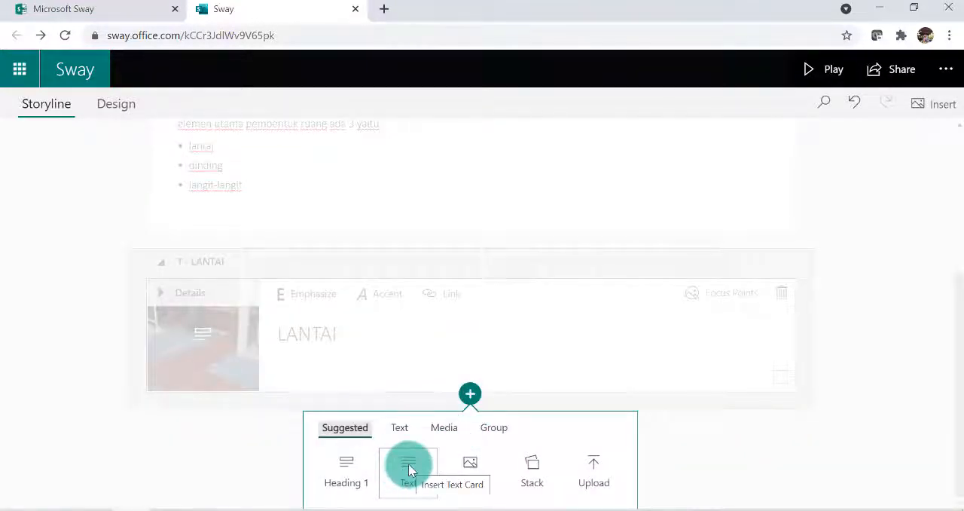
left_click(409, 471)
left_click(237, 359)
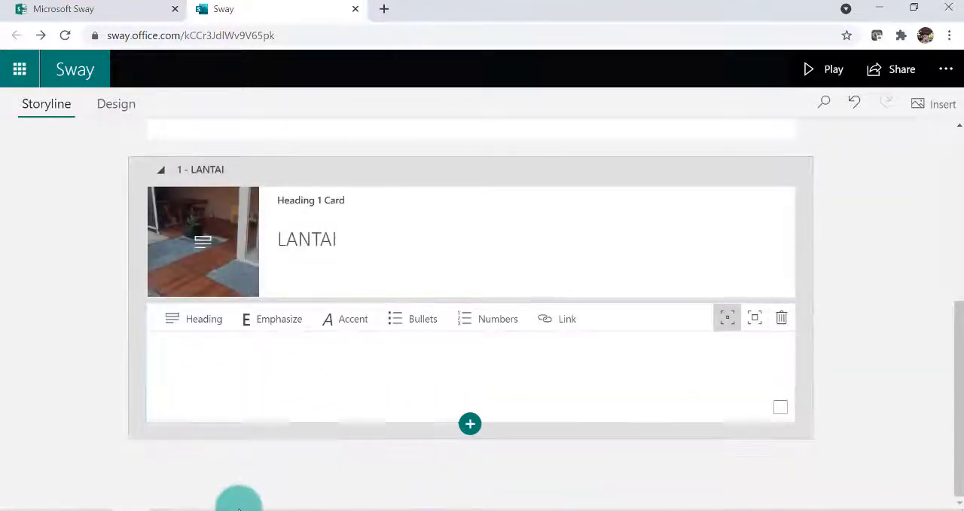
Copy the "Permukaan di dalam ruang" paragraph under "A. LANTAI" in the PDF into the new Sway text card
left_click(174, 509)
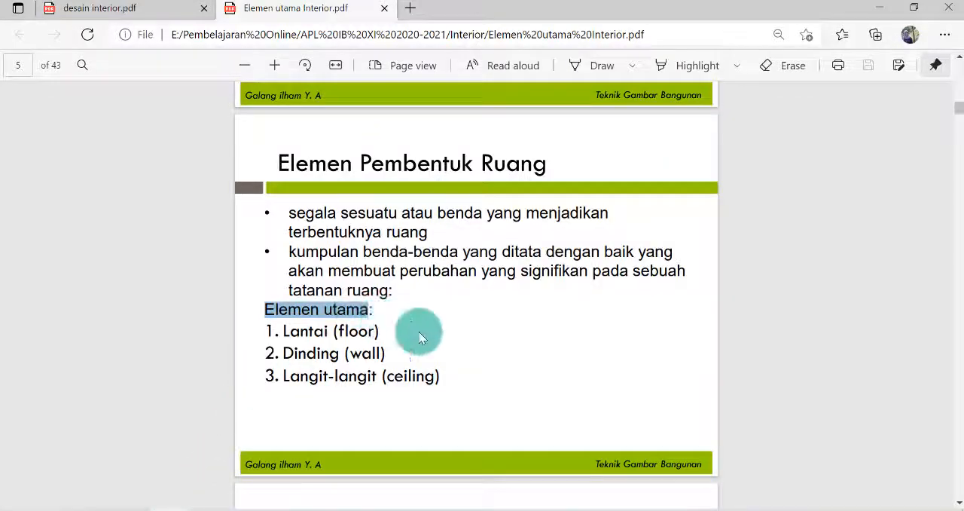
scroll(419, 331, "down", 8)
scroll(441, 323, "up", 3)
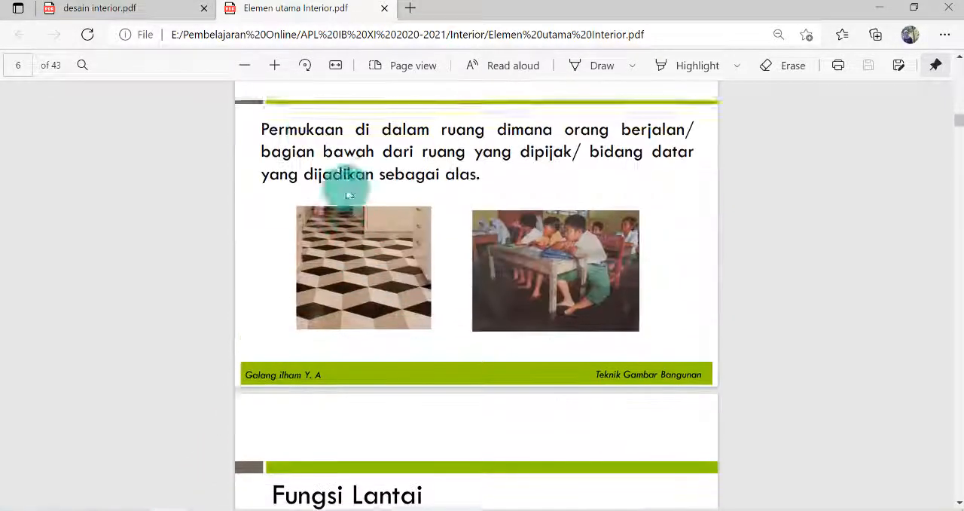
scroll(349, 195, "up", 1)
left_click_drag(267, 170, 482, 227)
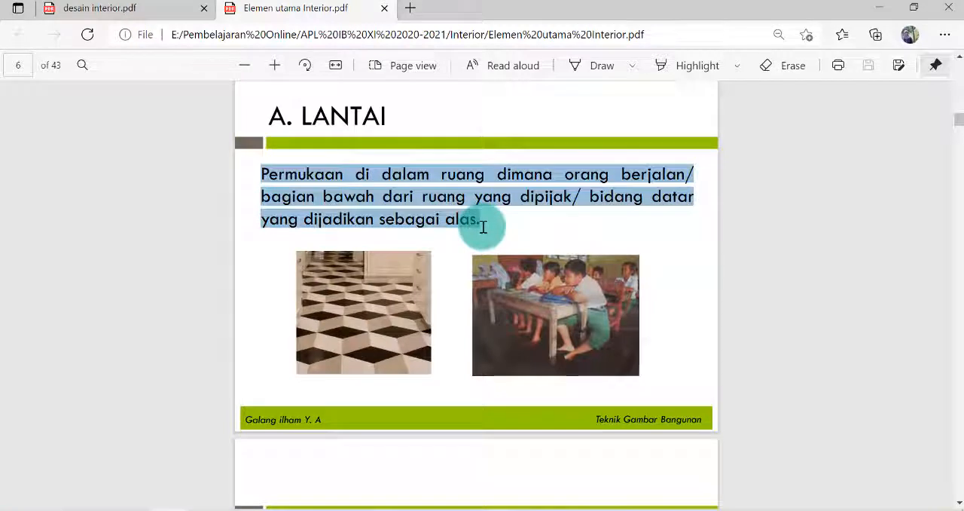
key("ctrl+c")
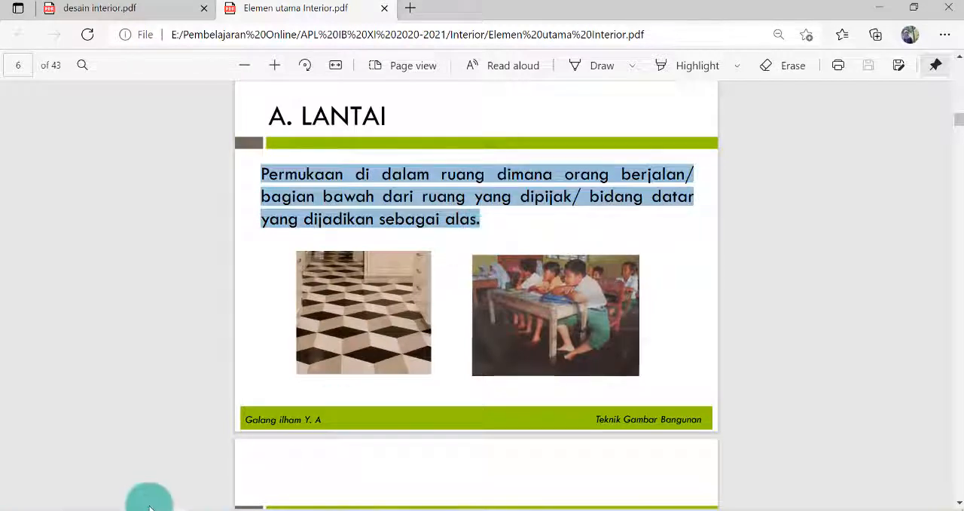
left_click(129, 506)
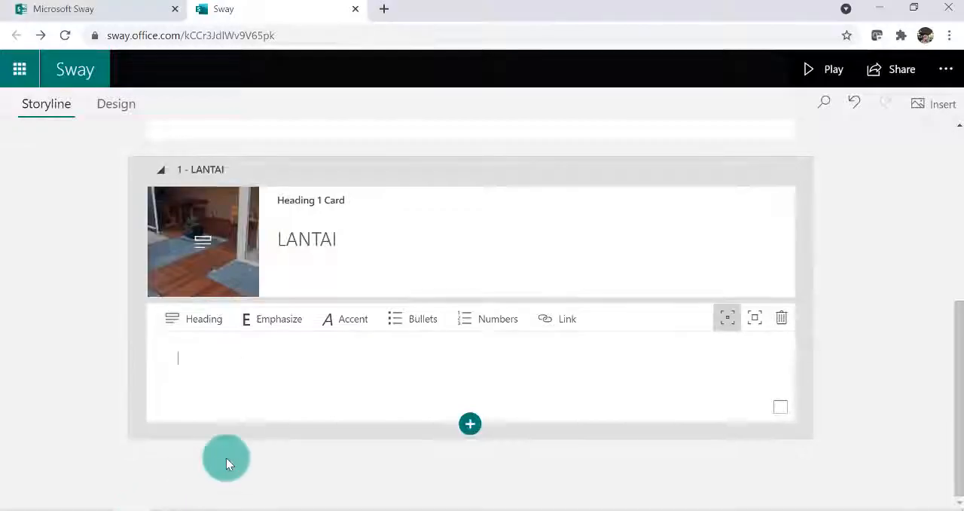
left_click(213, 368)
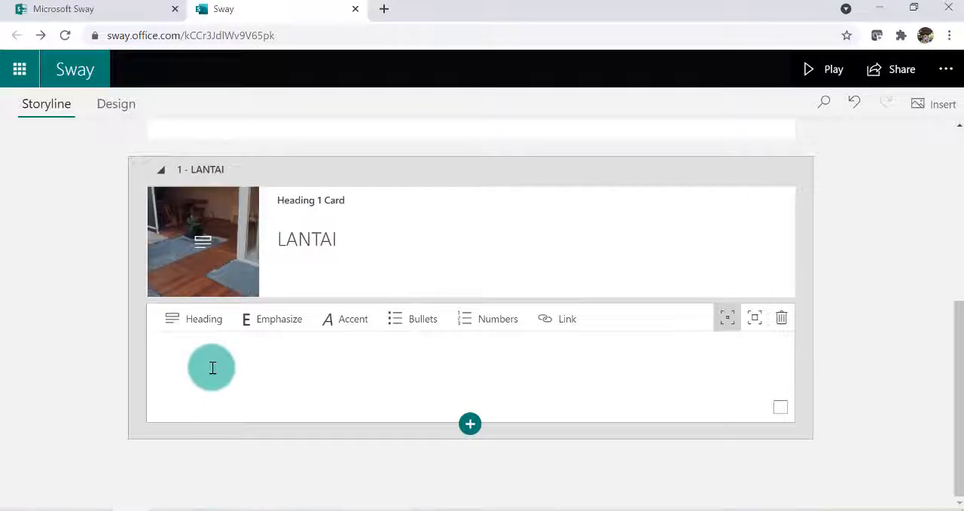
key("ctrl+v")
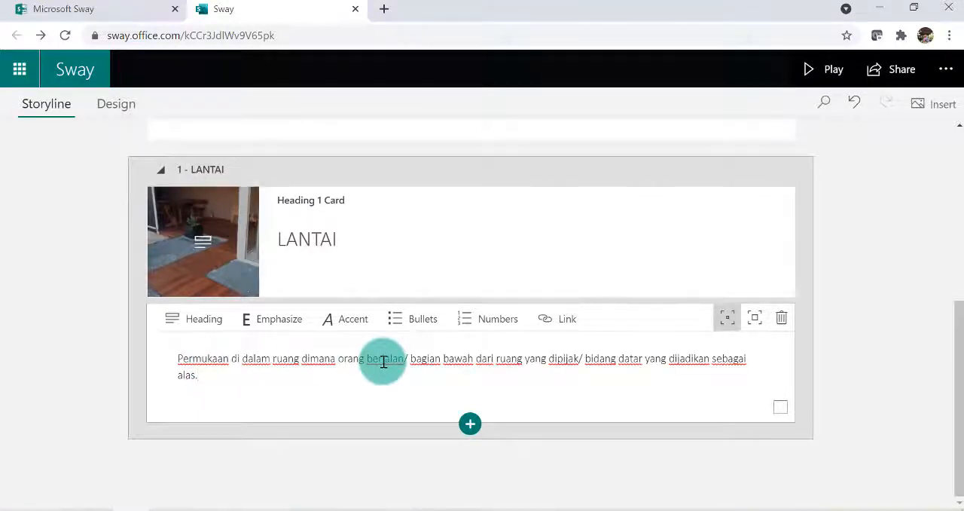
Check the "Fungsi Lantai" page in the PDF and add the line "Fungsi lantai adalah:" below the pasted paragraph in Sway
key("Return")
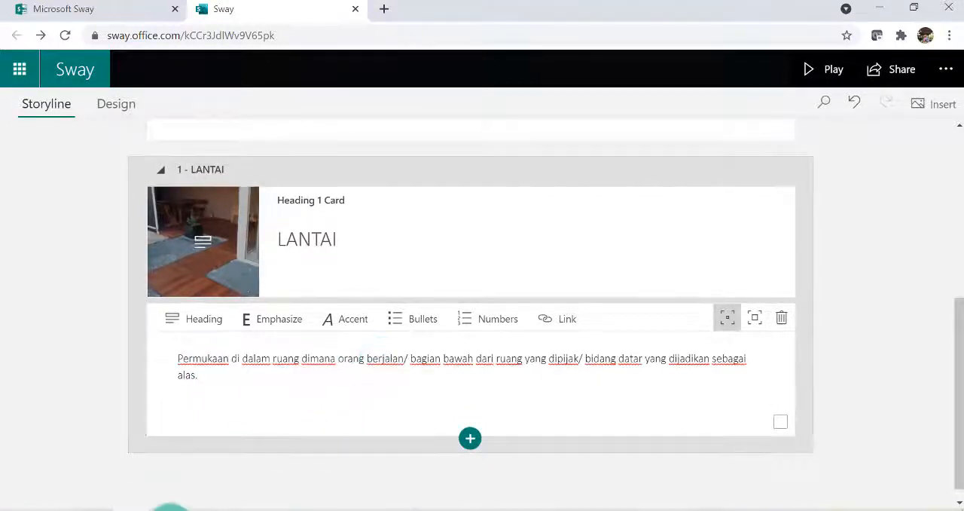
left_click(171, 510)
scroll(404, 304, "down", 6)
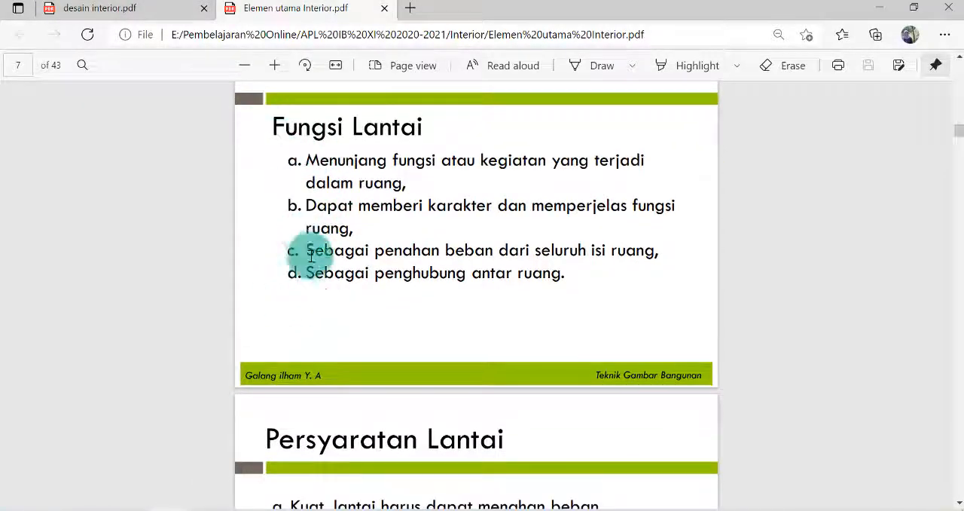
left_click(132, 509)
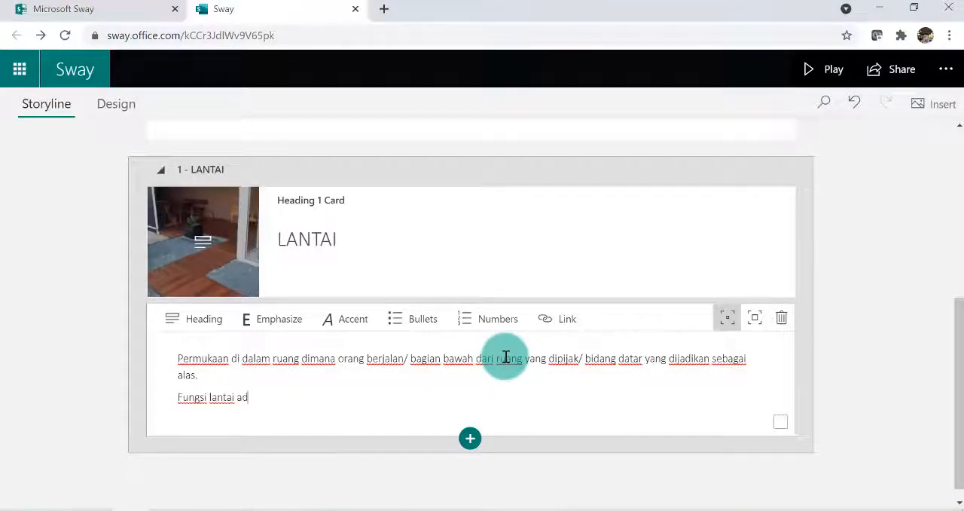
type(":")
key("Return")
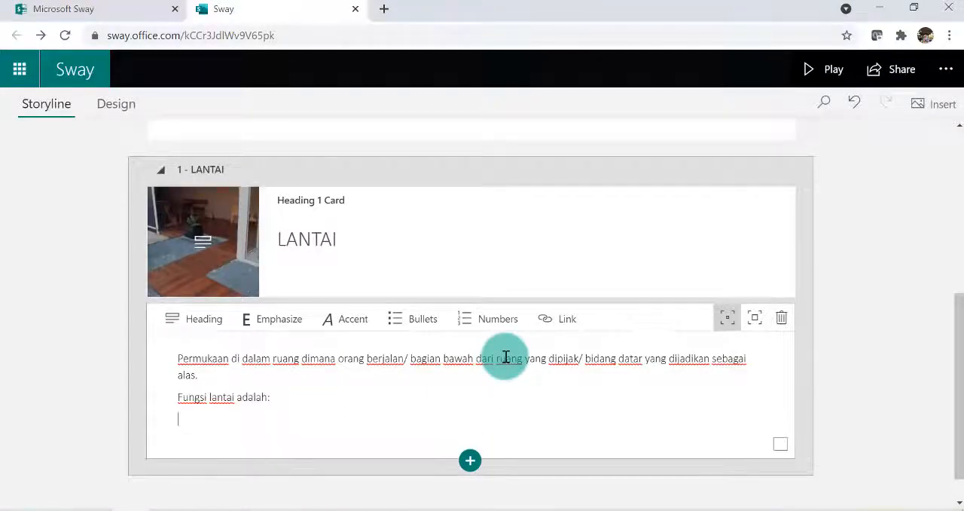
Add a numbered list below "Fungsi lantai adalah:" with the four floor functions copied from the PDF, without their trailing punctuation
left_click(478, 318)
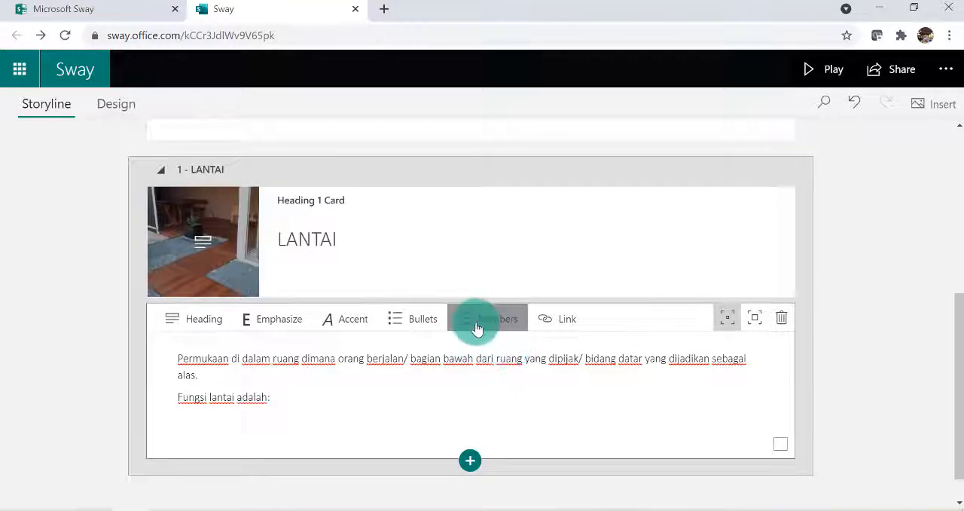
left_click(177, 505)
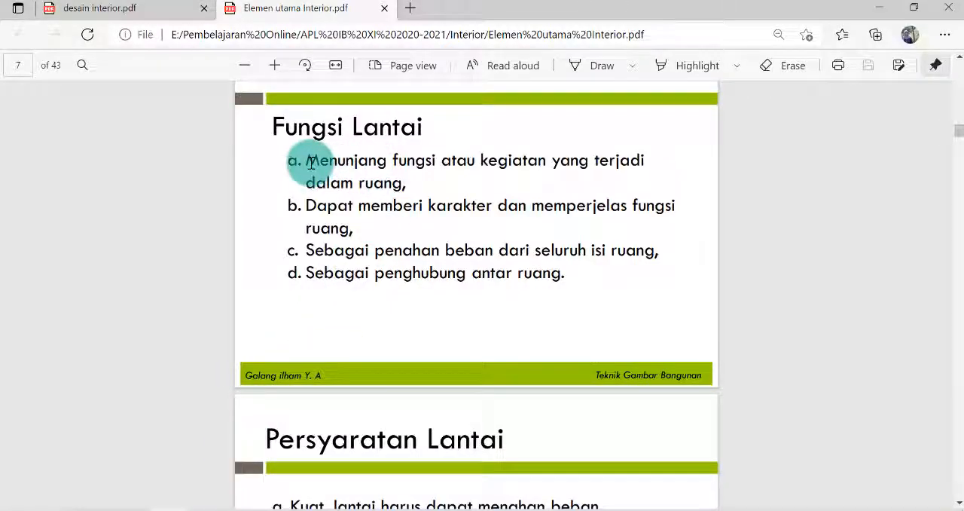
left_click_drag(310, 162, 398, 183)
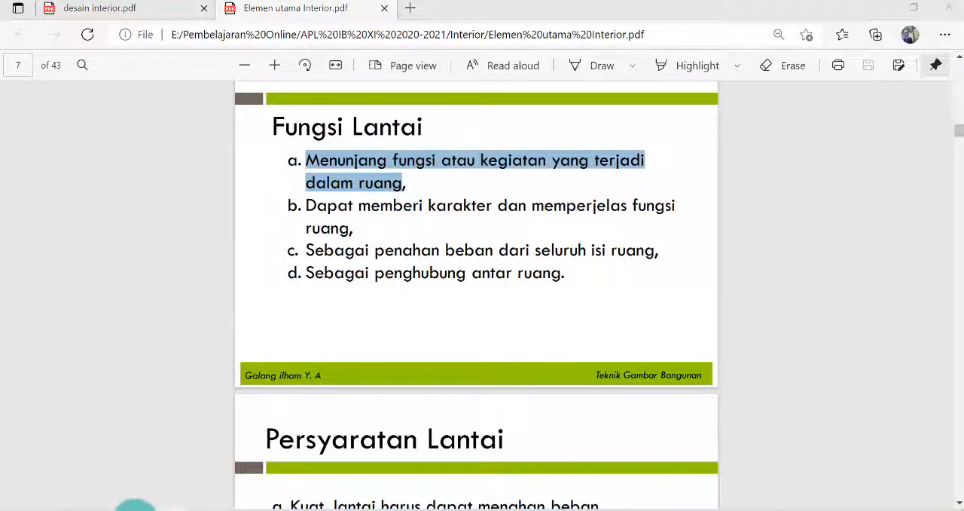
left_click(136, 507)
key("ctrl+v")
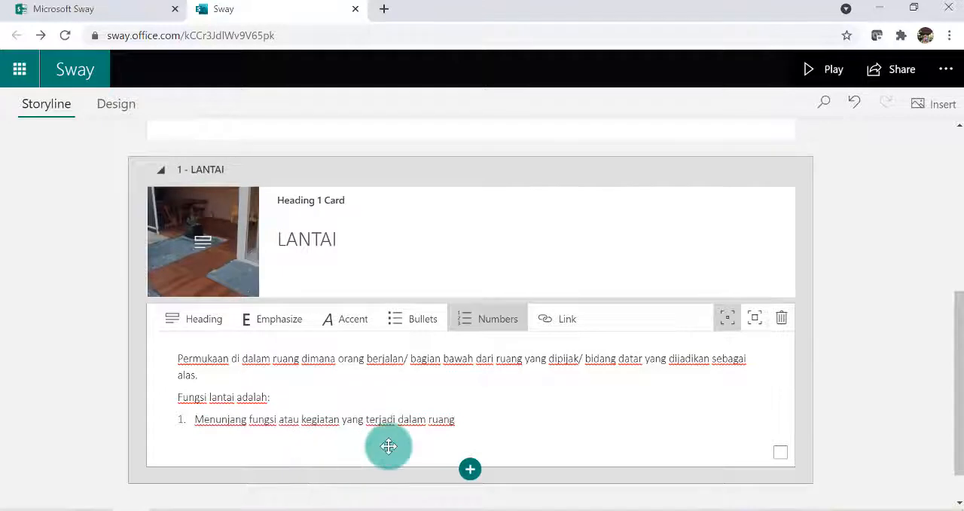
key("Return")
key("ctrl+v")
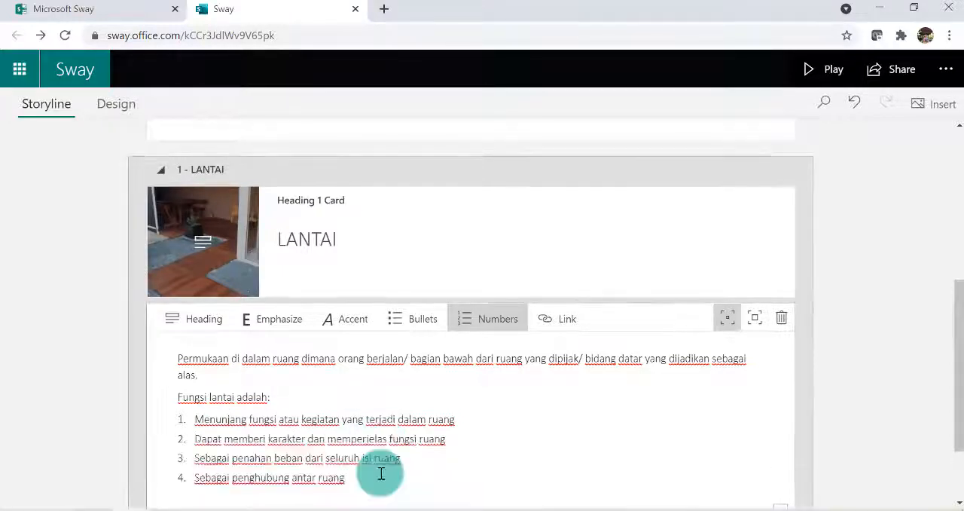
scroll(670, 351, "down", 2)
End the list, add the line "persyaratan lantai:" based on the PDF heading, and start a numbered list below it
key("Return")
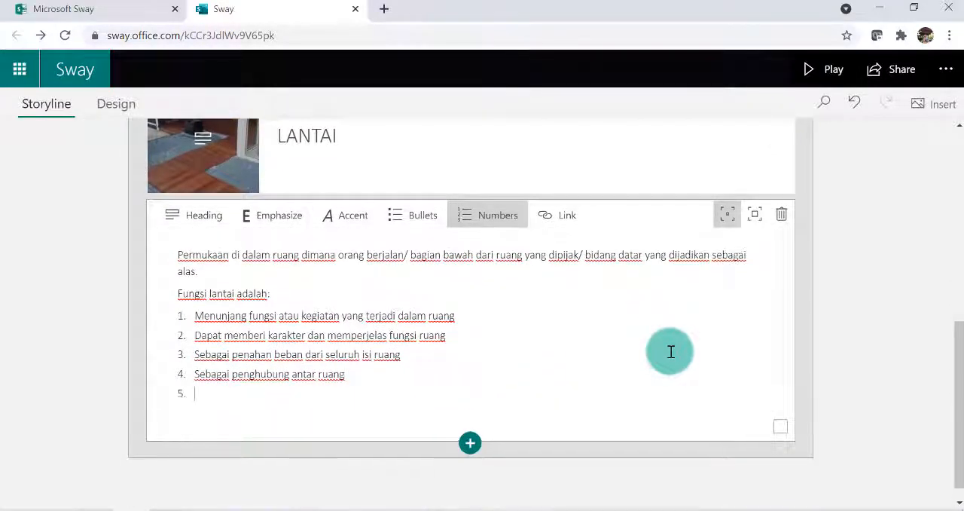
key("Return")
key("alt+Tab")
left_click_drag(267, 231, 506, 233)
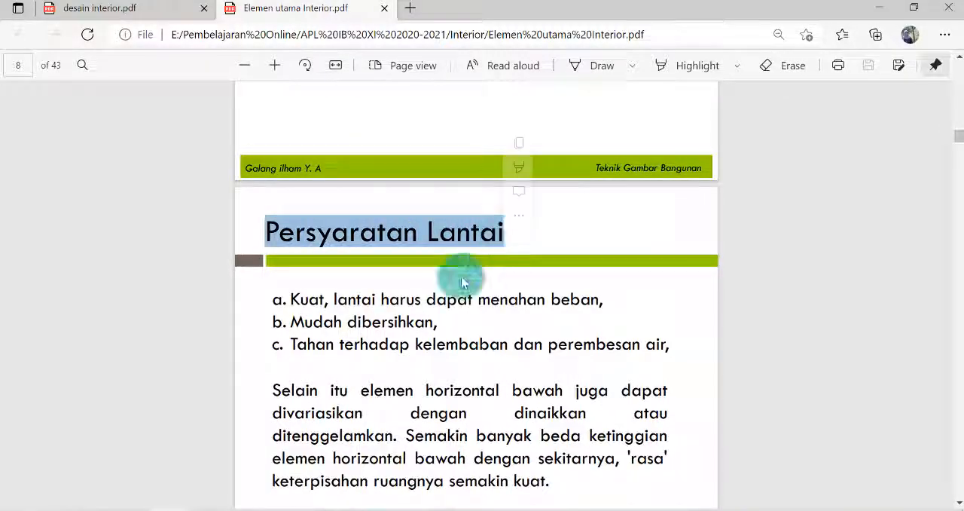
key("alt+Tab")
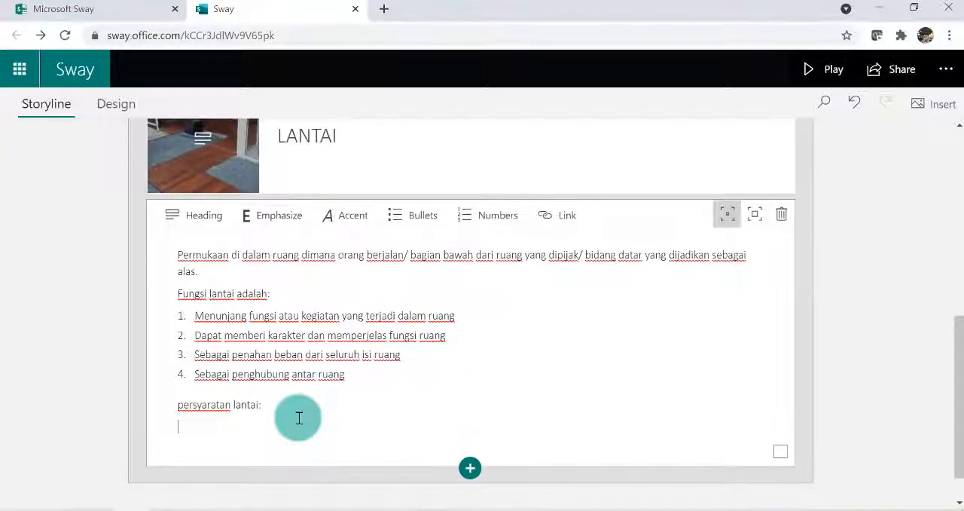
left_click(474, 226)
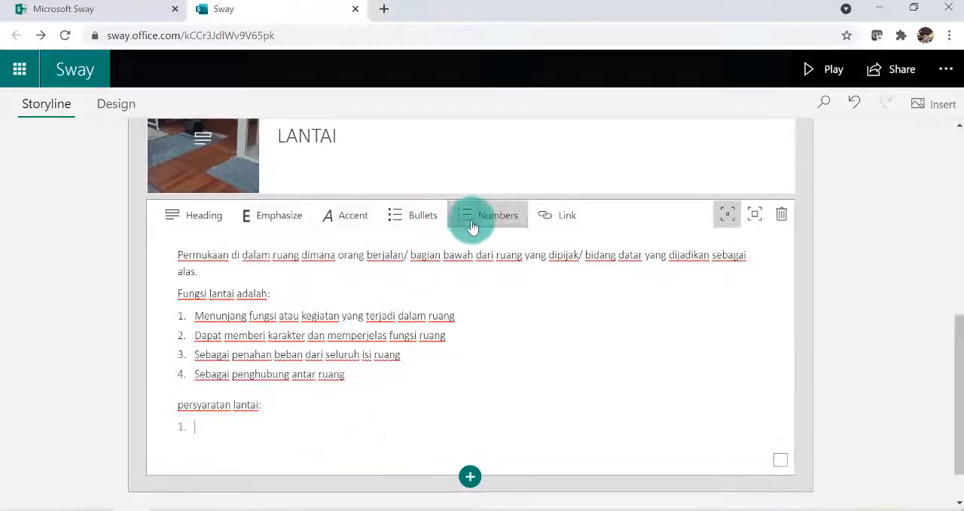
Fill the numbered list below "persyaratan lantai:" with the three floor requirements copied from the PDF, without their trailing commas
left_click(162, 509)
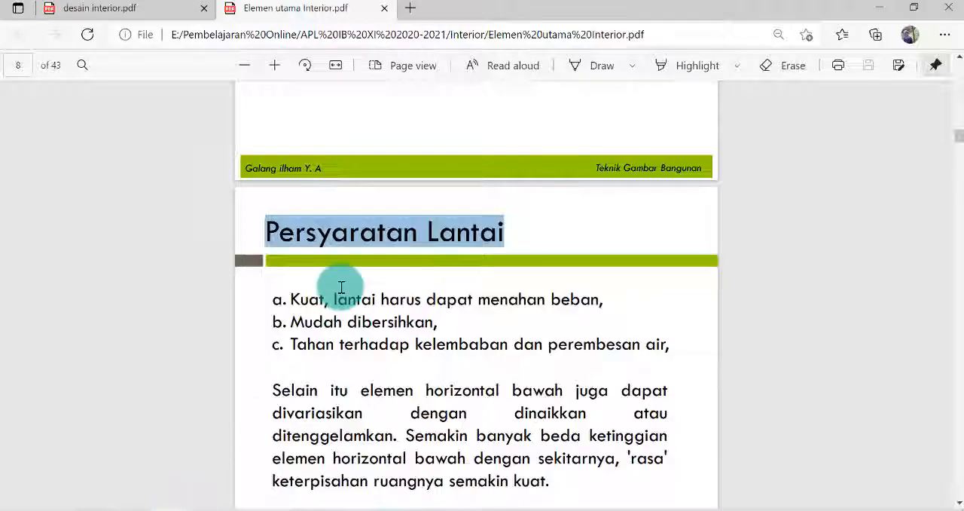
left_click_drag(291, 299, 600, 300)
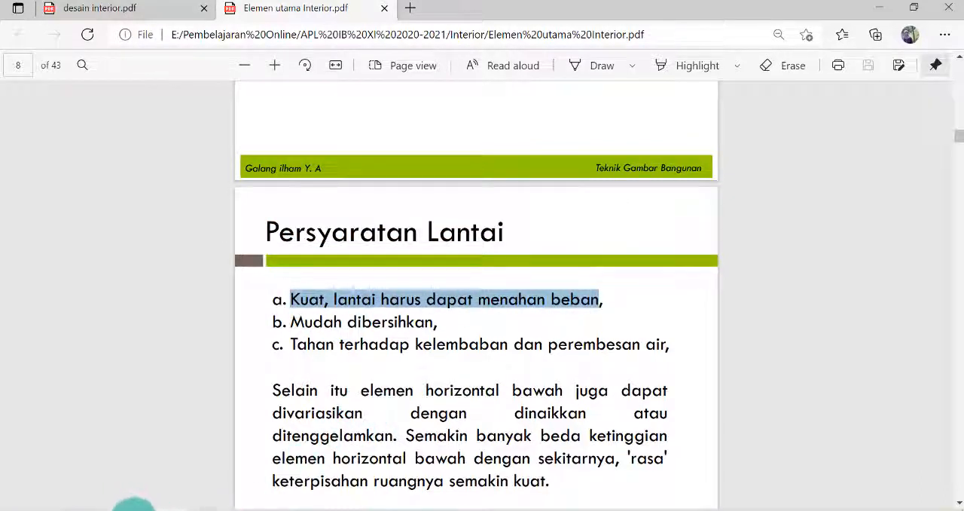
left_click(130, 508)
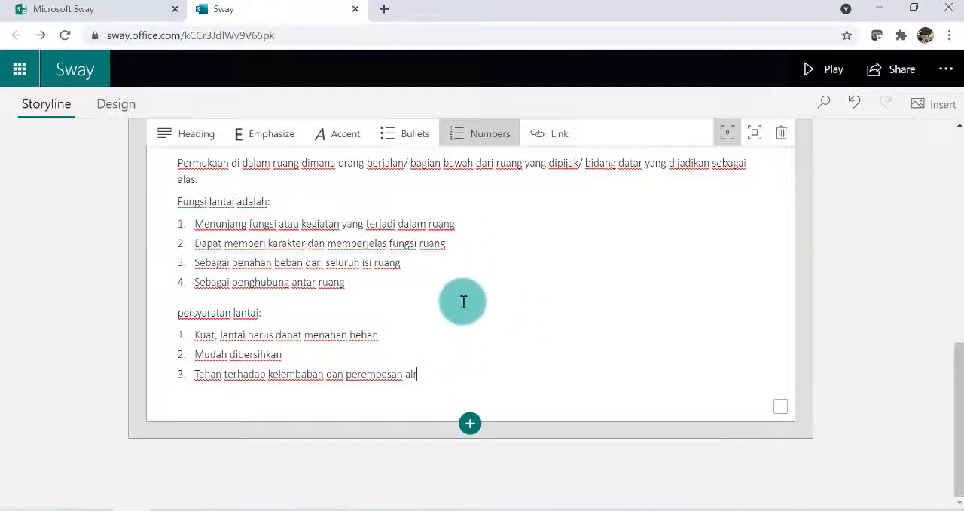
Insert an image card below the finished LANTAI text card
scroll(493, 299, "up", 3)
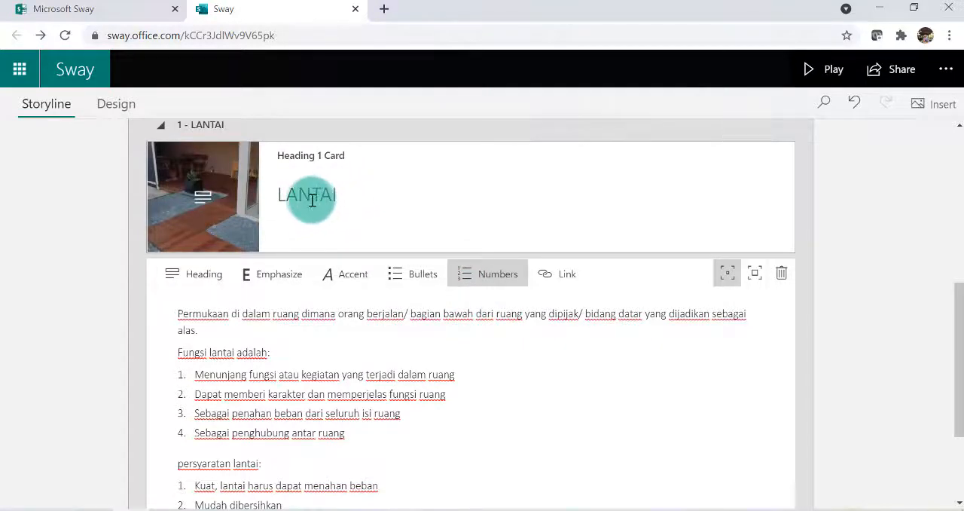
scroll(323, 203, "down", 2)
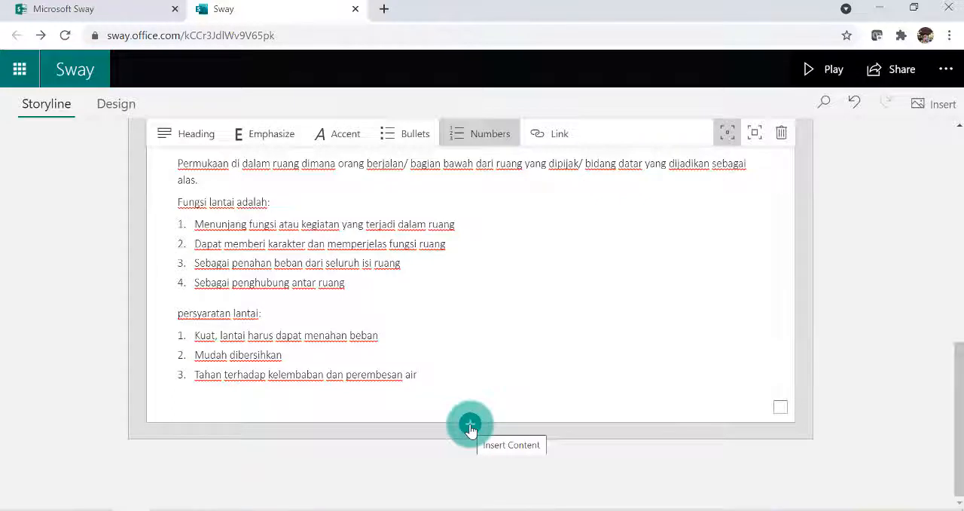
left_click(470, 426)
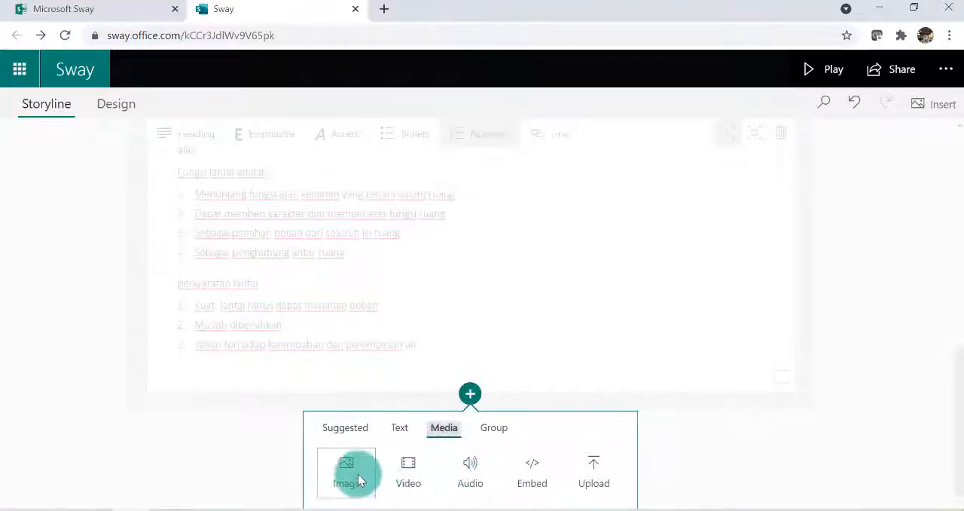
left_click(346, 466)
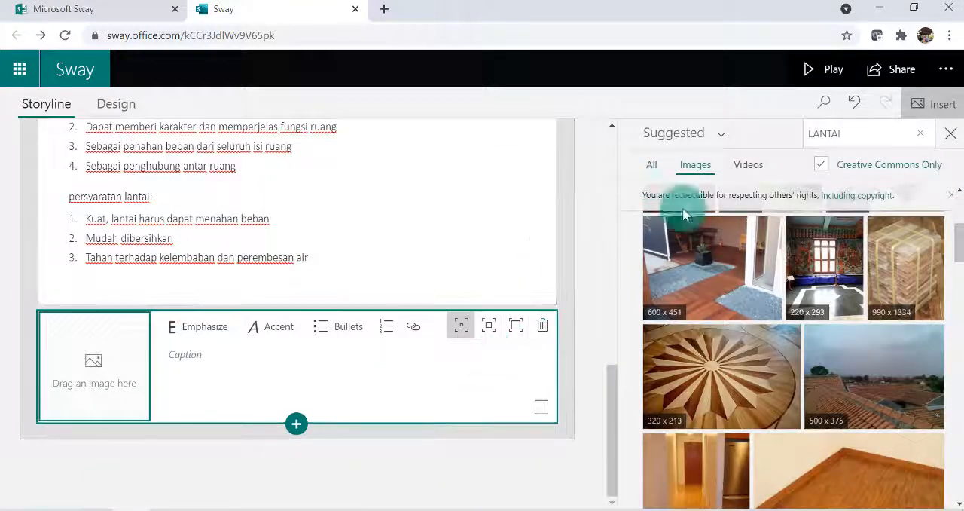
Select four suggested LANTAI images: the painted room with a window, the starburst parquet, the wooden hallway and the bedroom floor
left_click_drag(733, 263, 834, 273)
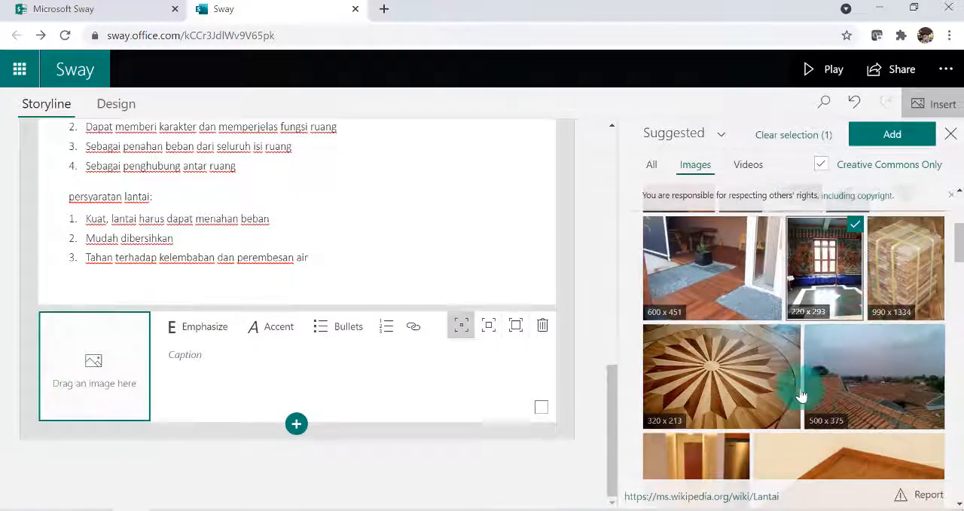
left_click(706, 385)
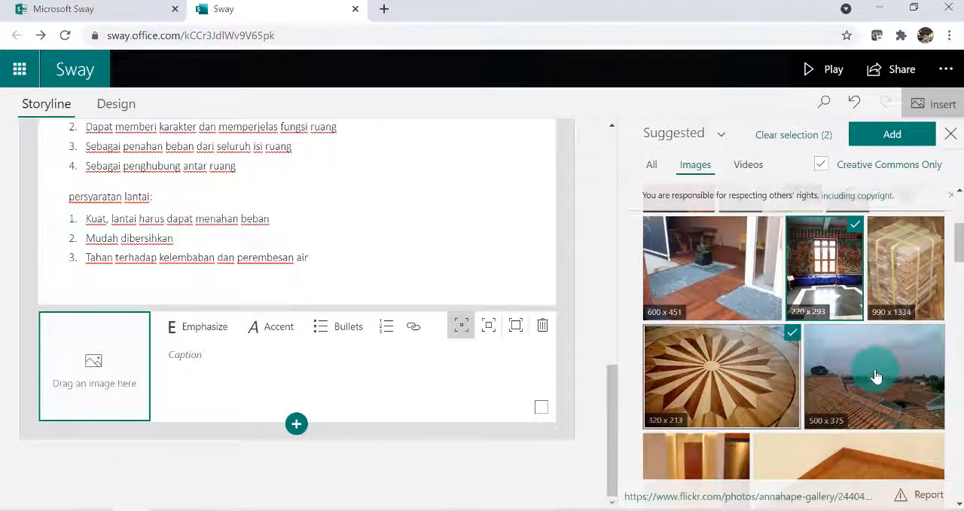
scroll(876, 375, "down", 2)
left_click(734, 379)
scroll(821, 373, "down", 3)
left_click(843, 372)
scroll(806, 368, "up", 3)
scroll(806, 366, "down", 3)
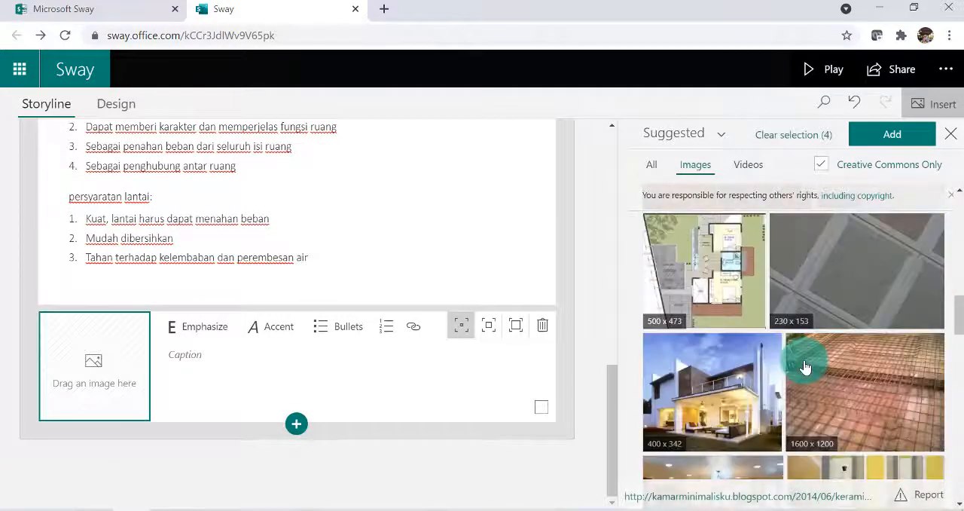
Also select the glossy yellow floor image and add all five selected images to the storyline
scroll(817, 359, "down", 5)
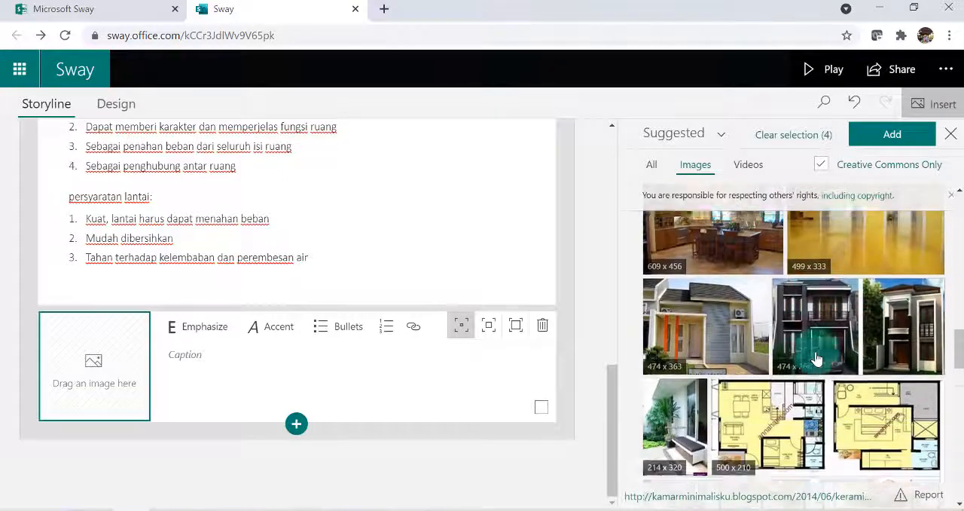
scroll(817, 359, "up", 2)
scroll(881, 370, "down", 2)
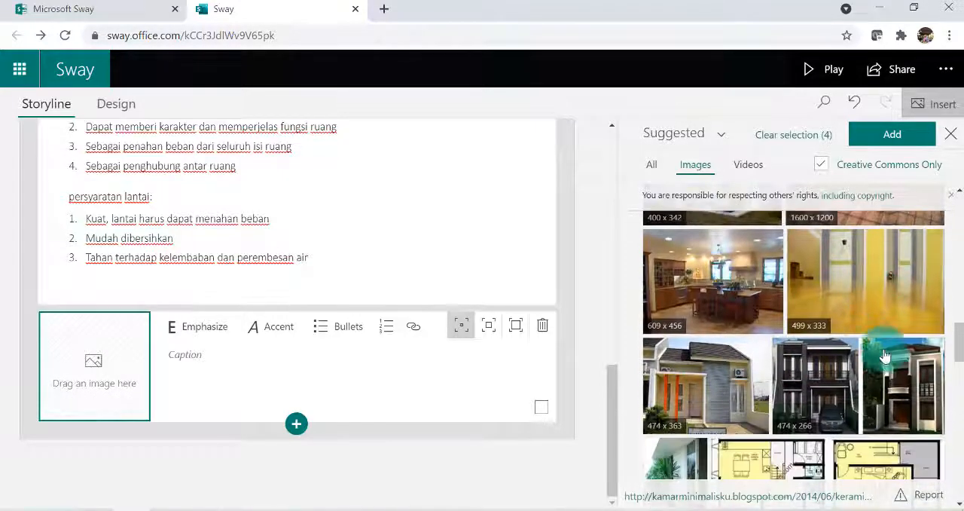
left_click(853, 301)
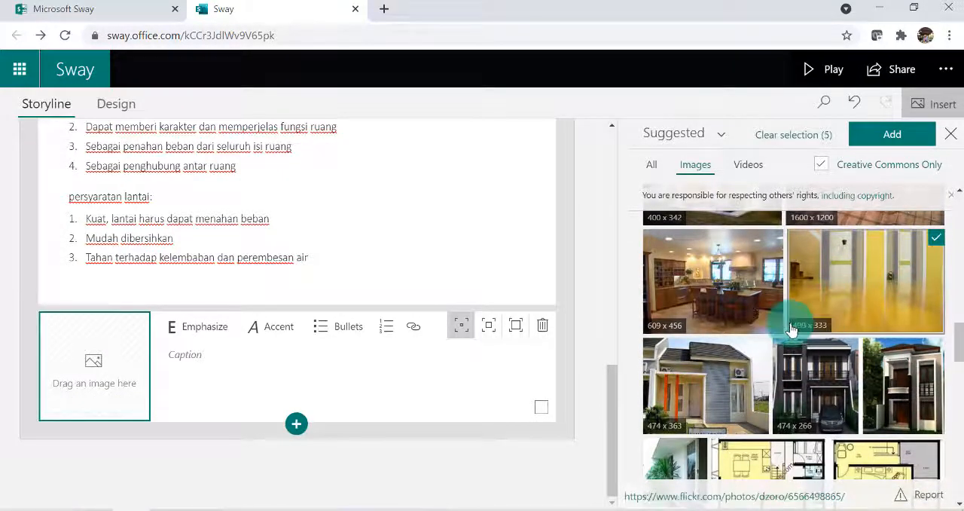
scroll(828, 324, "down", 5)
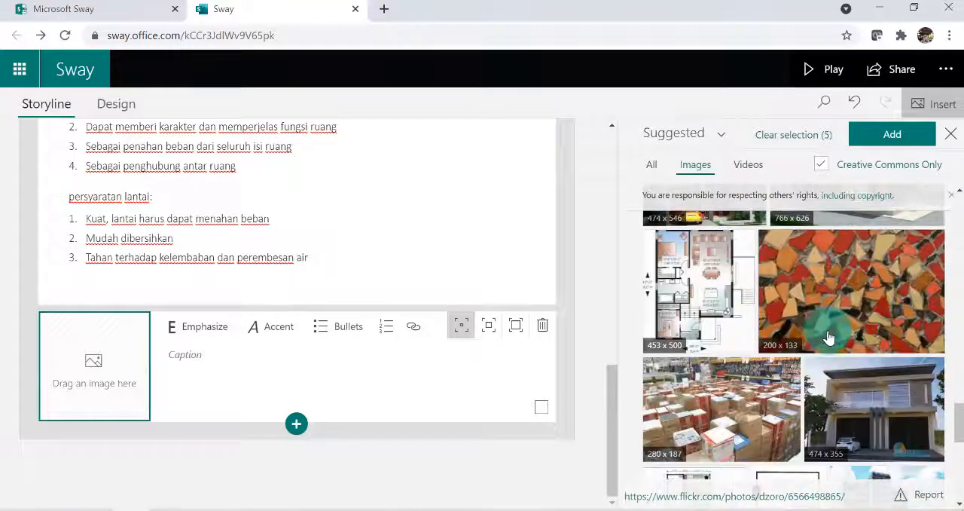
scroll(833, 332, "up", 5)
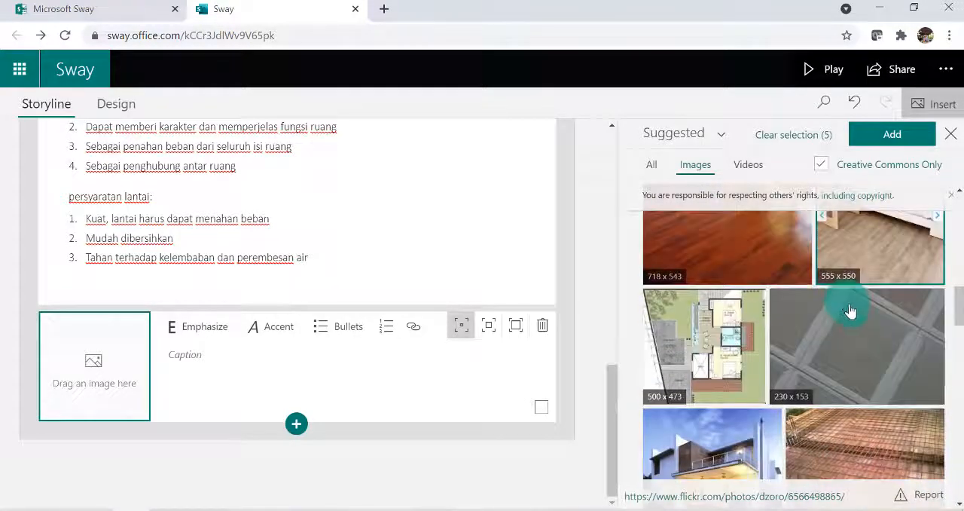
scroll(793, 348, "up", 3)
left_click(893, 135)
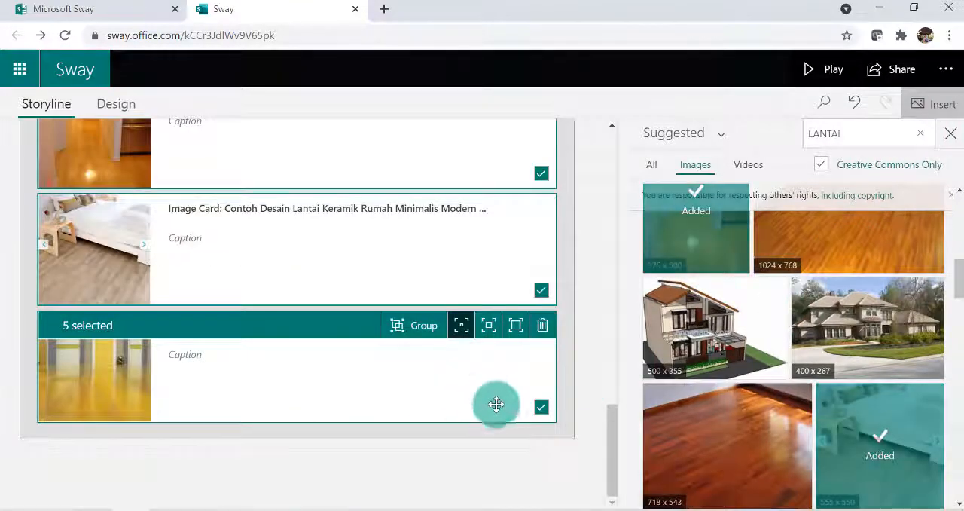
Group the five newly added floor image cards, keeping all of them selected with subtle emphasis
scroll(399, 277, "up", 10)
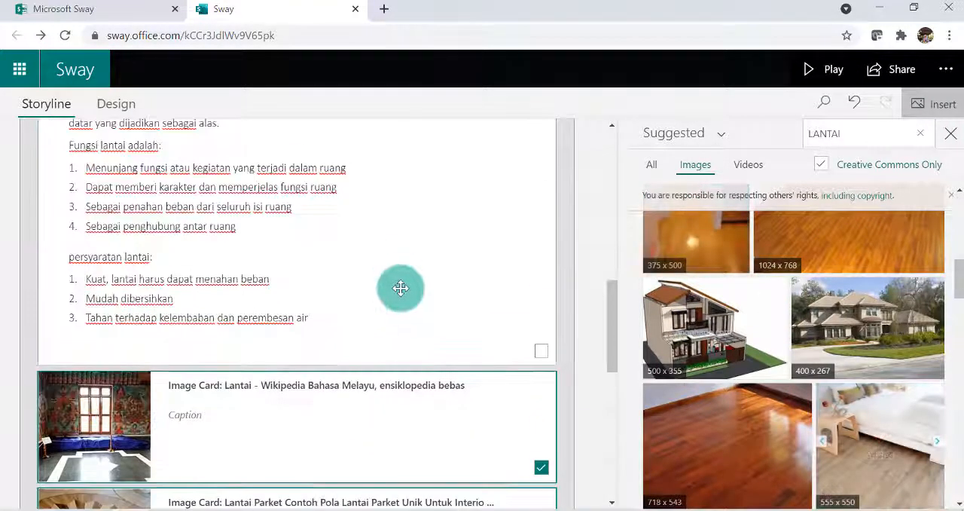
scroll(319, 349, "down", 2)
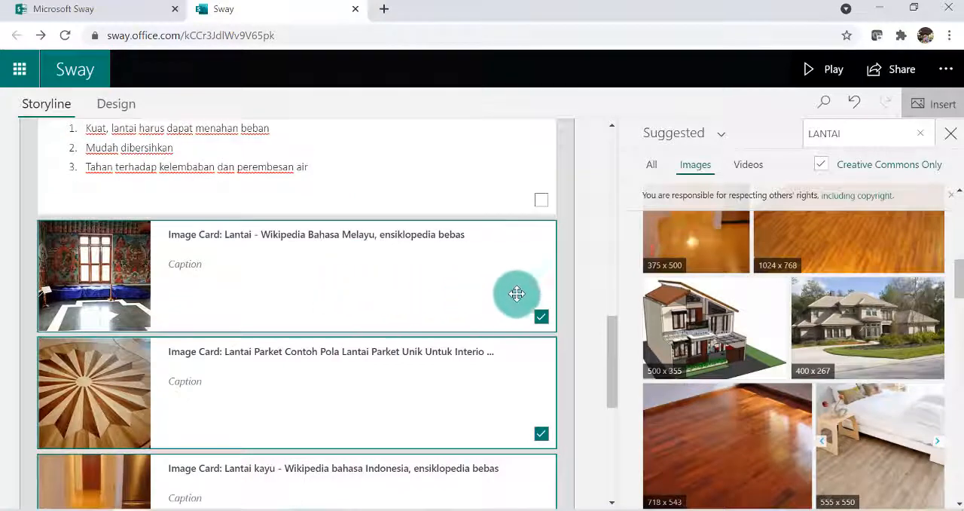
left_click(542, 317)
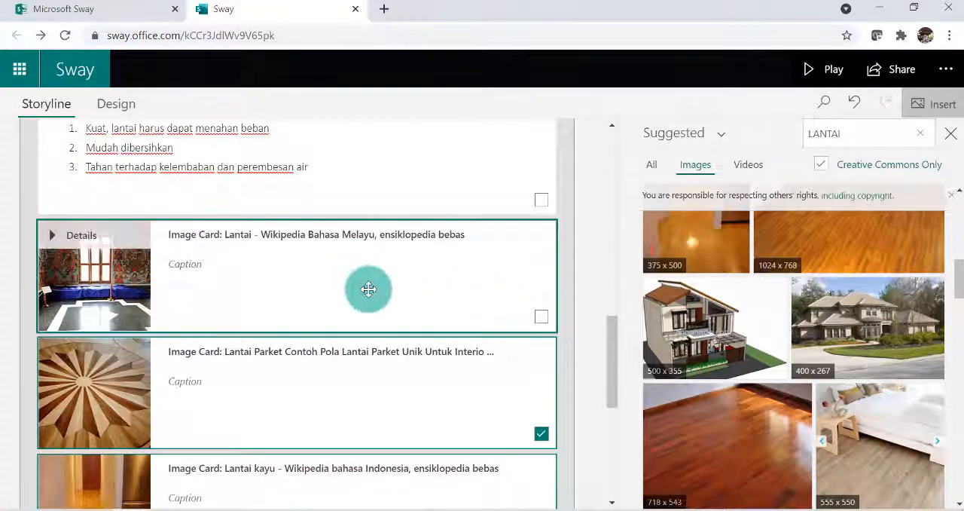
left_click(541, 317)
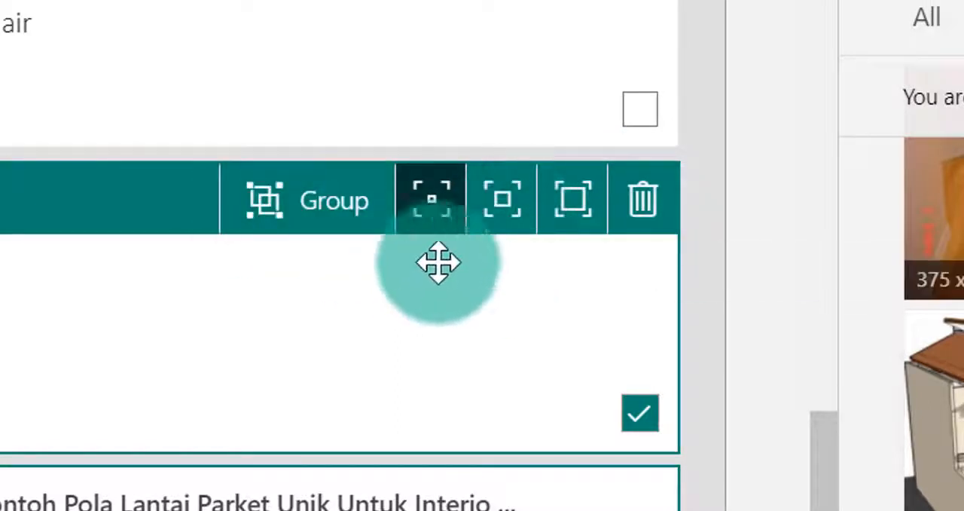
left_click(433, 209)
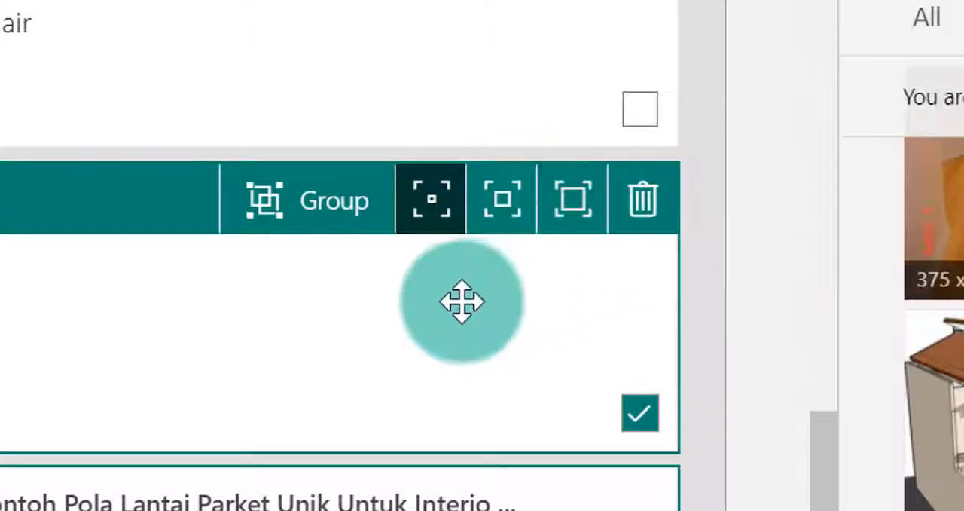
left_click(316, 217)
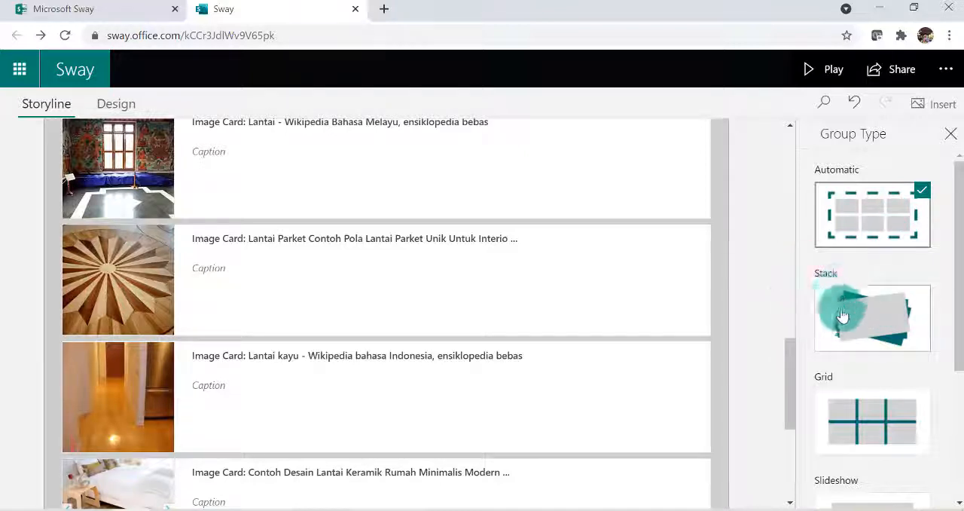
Set the floor image group's type to Stack and its emphasis to Moderate
scroll(889, 396, "down", 1)
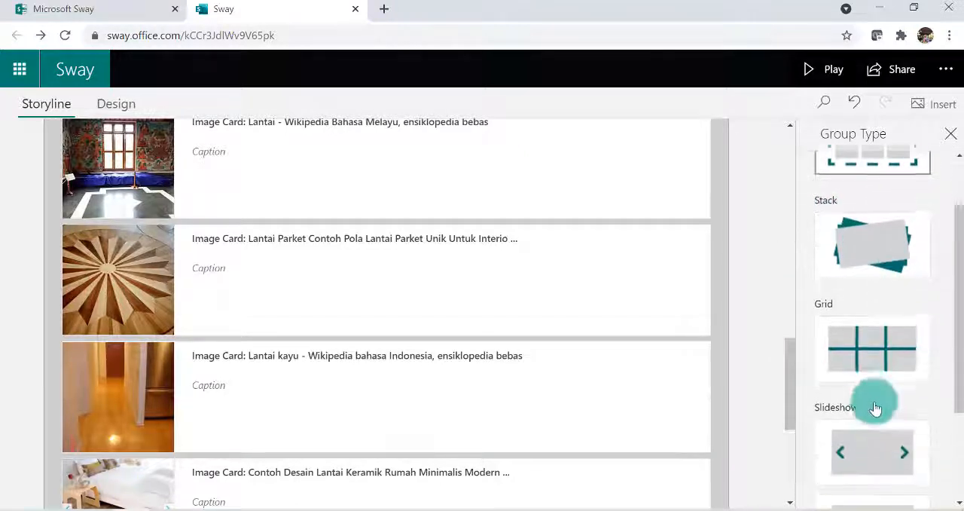
scroll(842, 347, "down", 2)
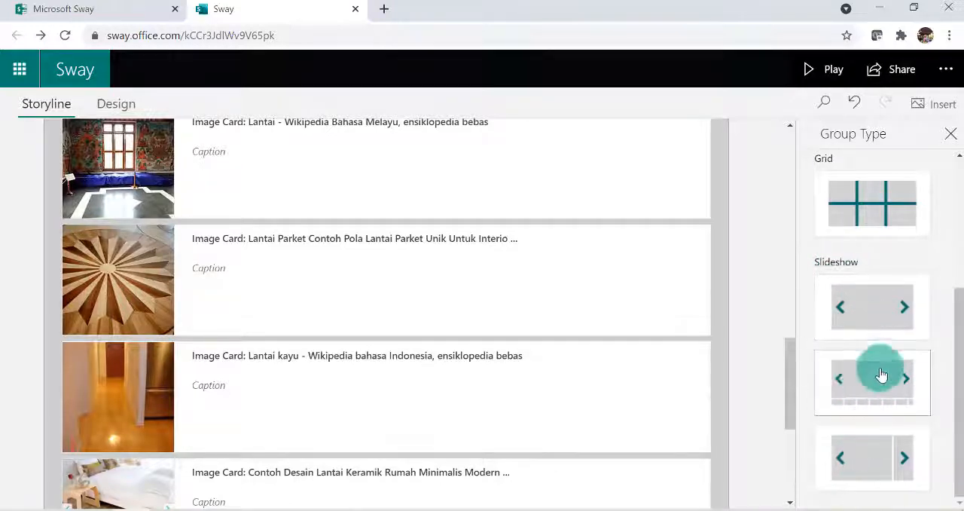
scroll(892, 329, "up", 2)
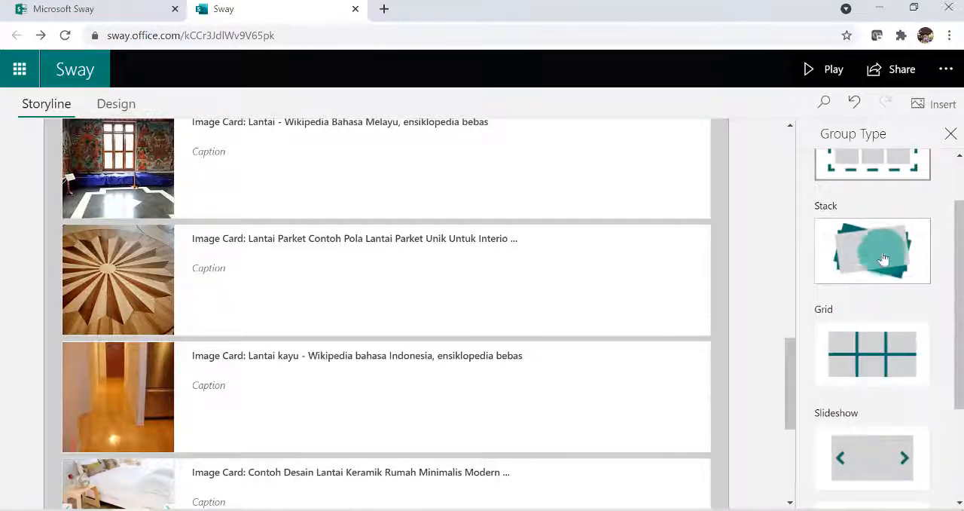
left_click(870, 260)
left_click(886, 356)
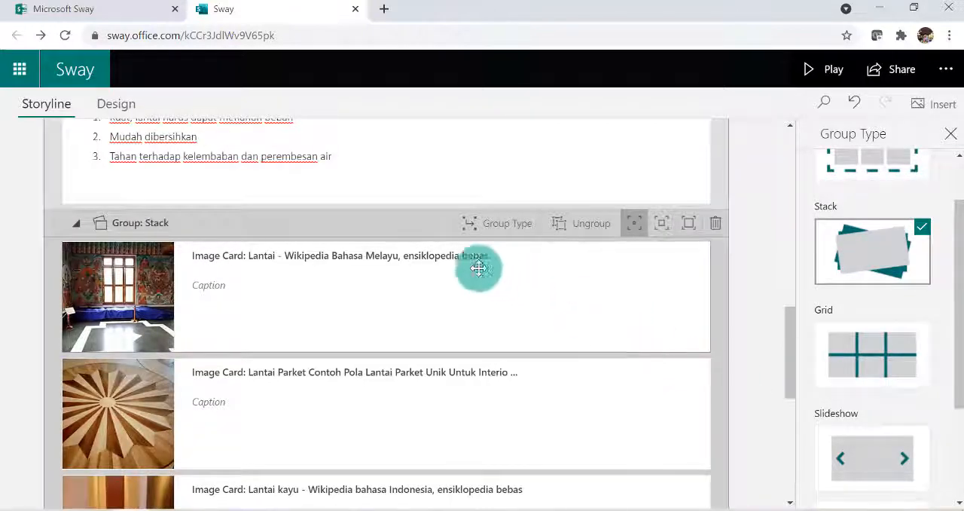
left_click(661, 227)
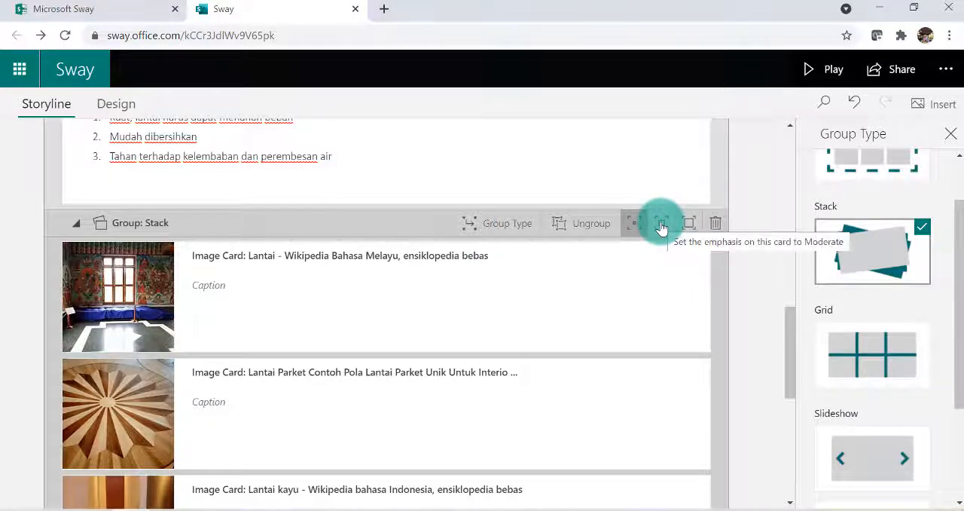
left_click(745, 226)
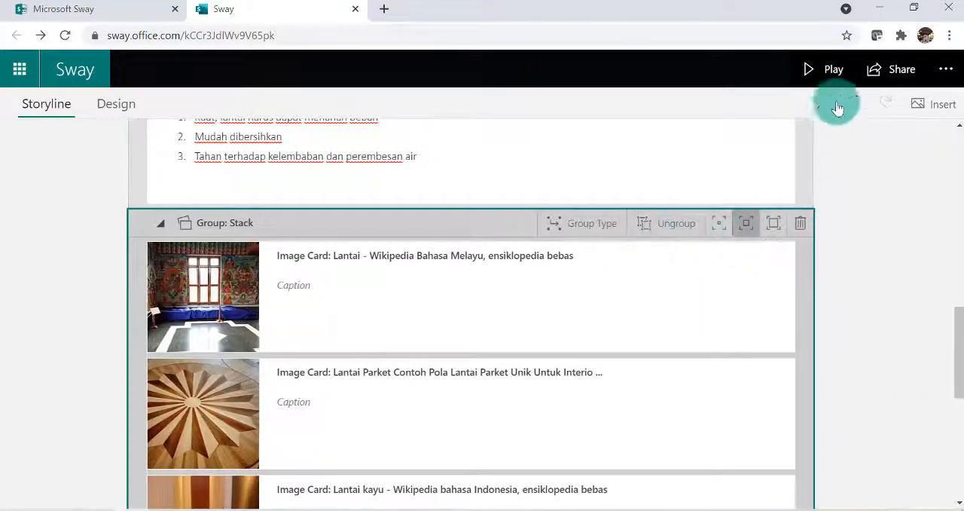
Play the Sway and flip through the stacked floor images beside the LANTAI text
left_click(834, 72)
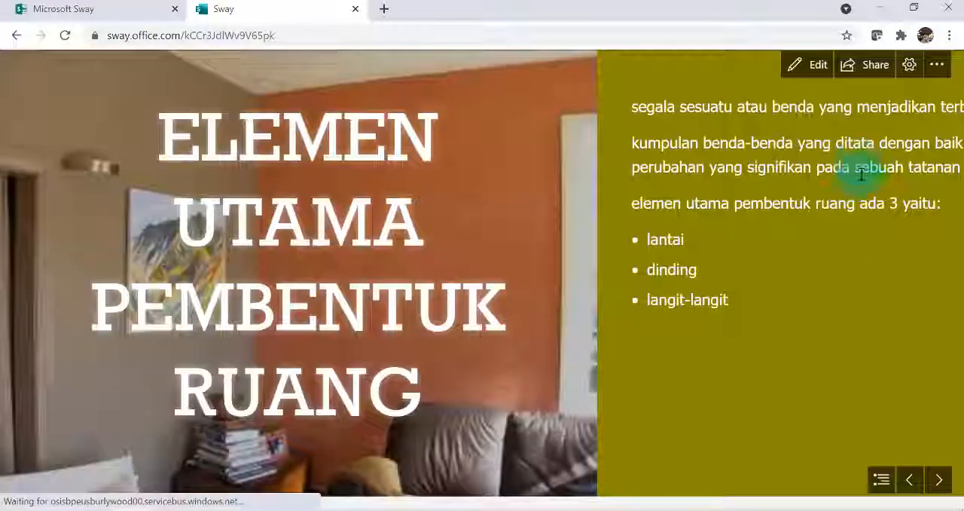
scroll(557, 301, "down", 10)
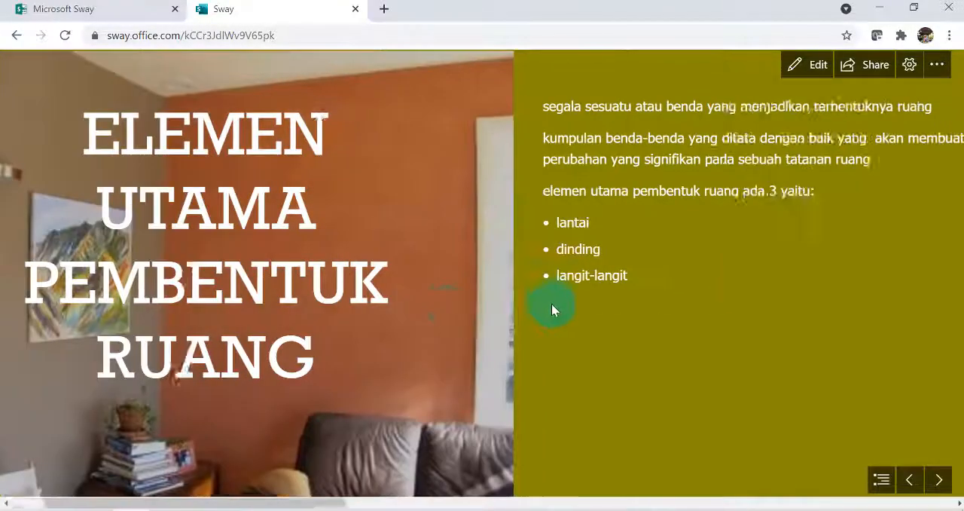
scroll(562, 304, "down", 5)
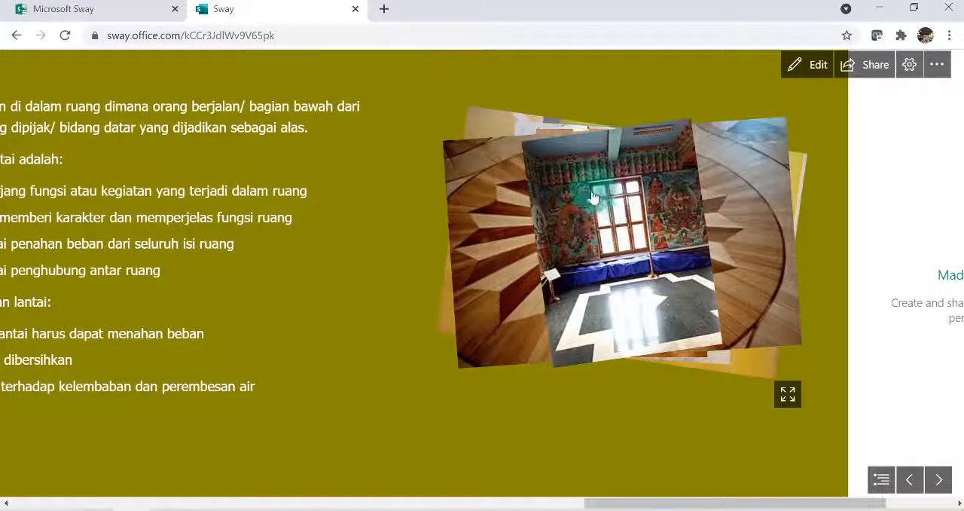
left_click(617, 205)
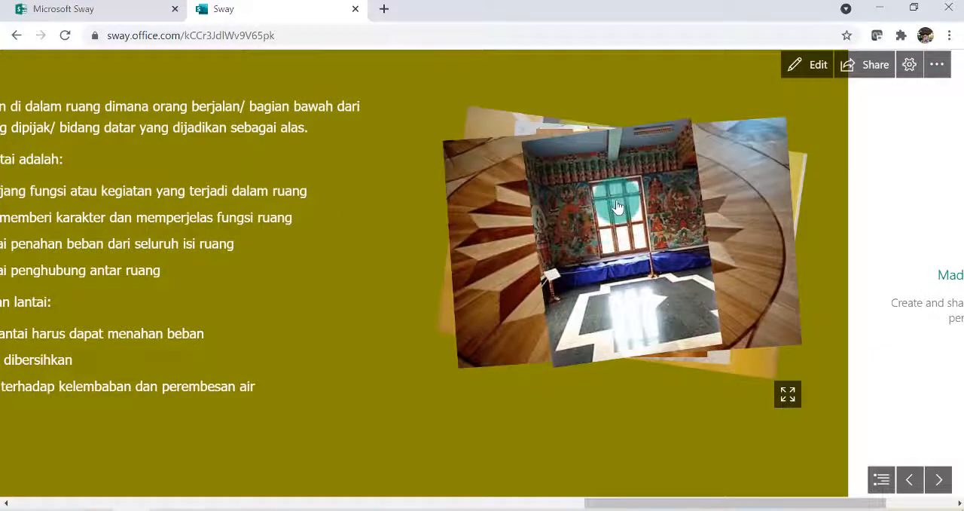
left_click(630, 234)
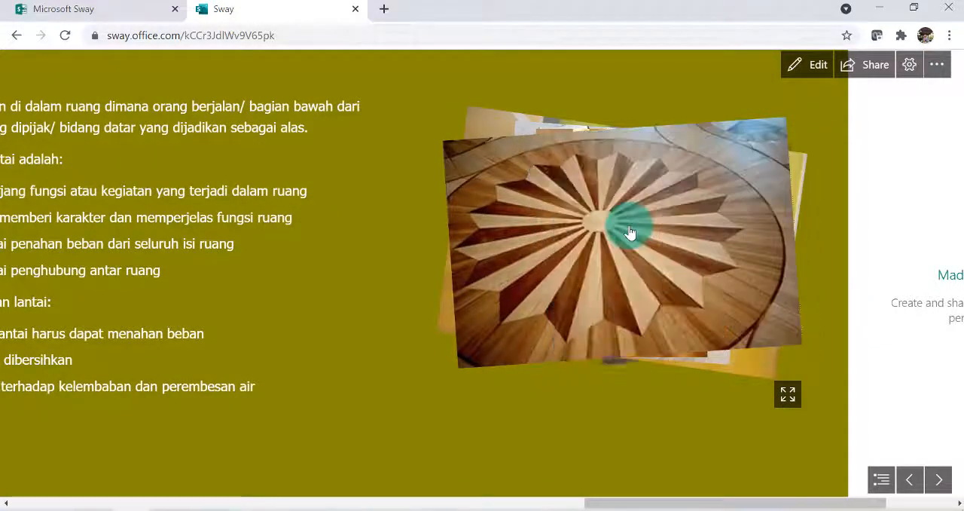
left_click(623, 229)
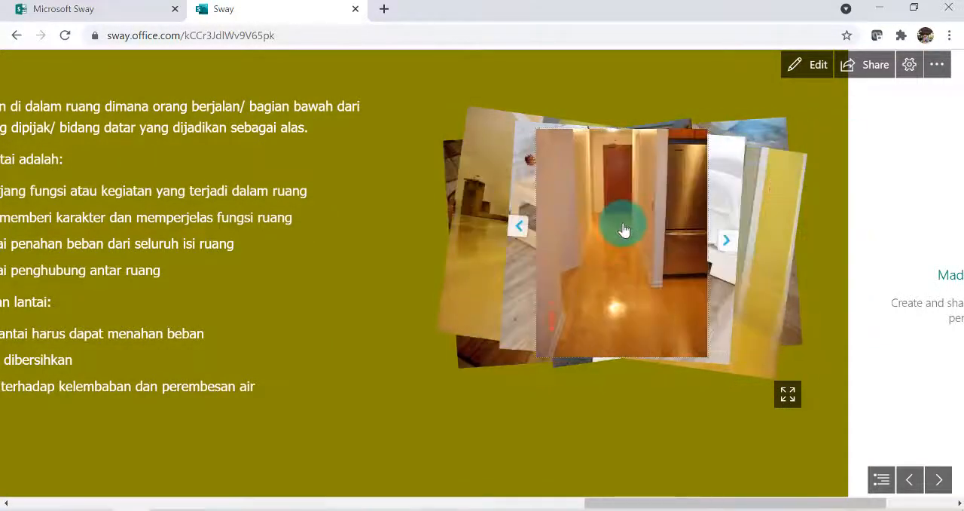
left_click(623, 229)
left_click(623, 230)
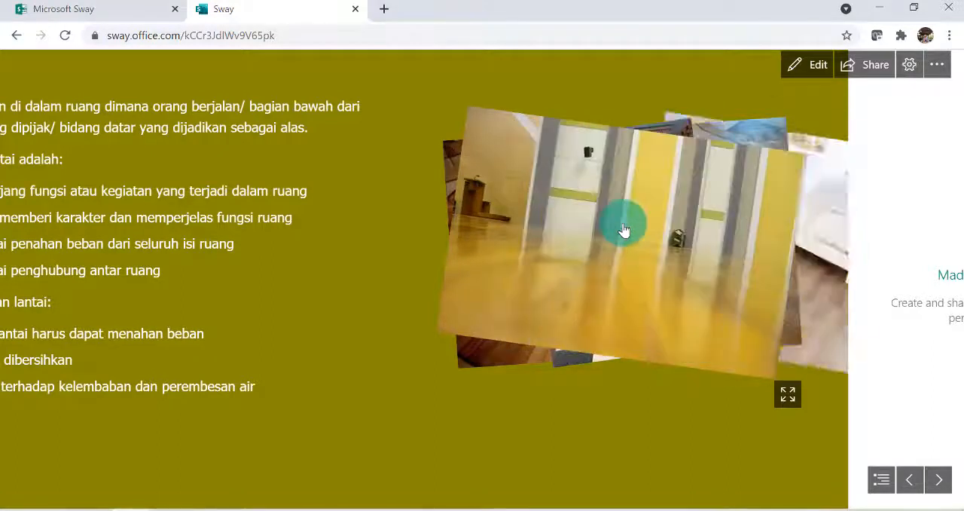
Leave the playback and switch the Sway's layout style to Vertical, dismissing the hint pop-ups
left_click(818, 65)
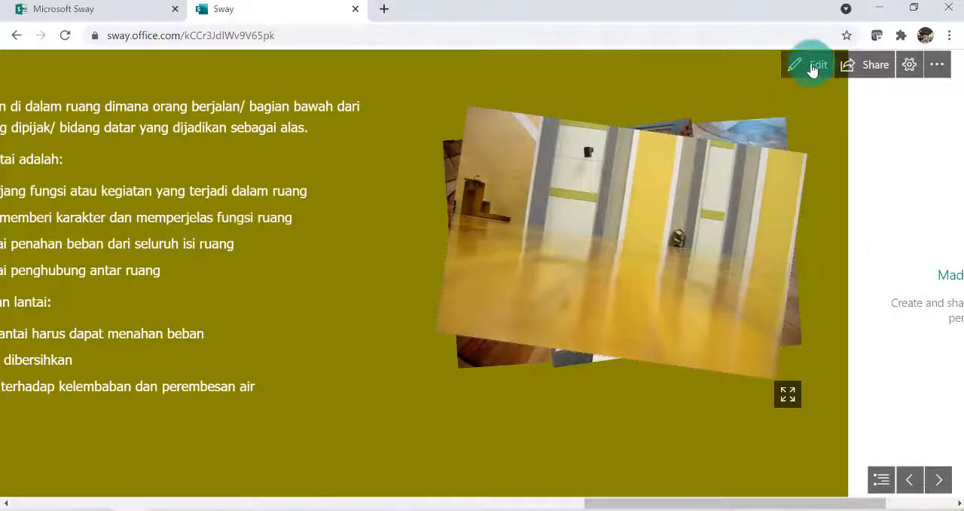
scroll(527, 306, "up", 3)
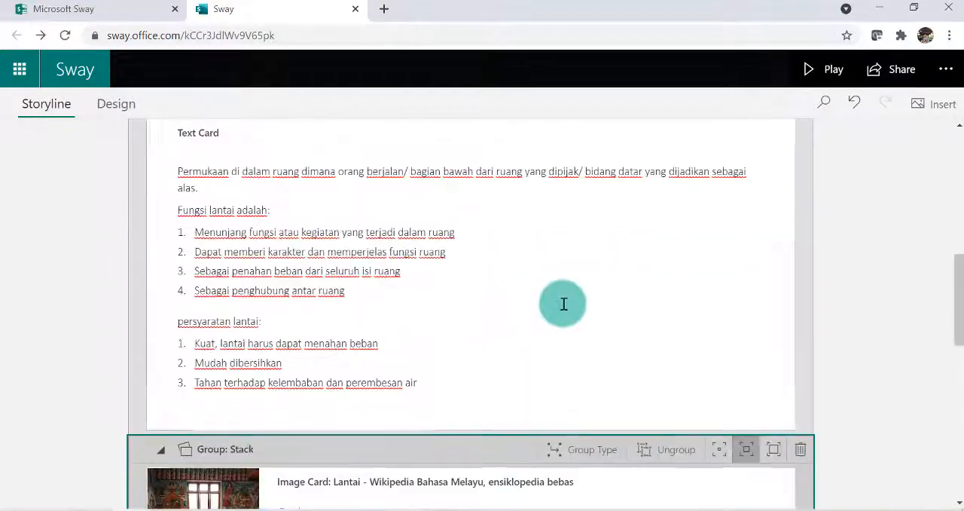
scroll(563, 303, "up", 10)
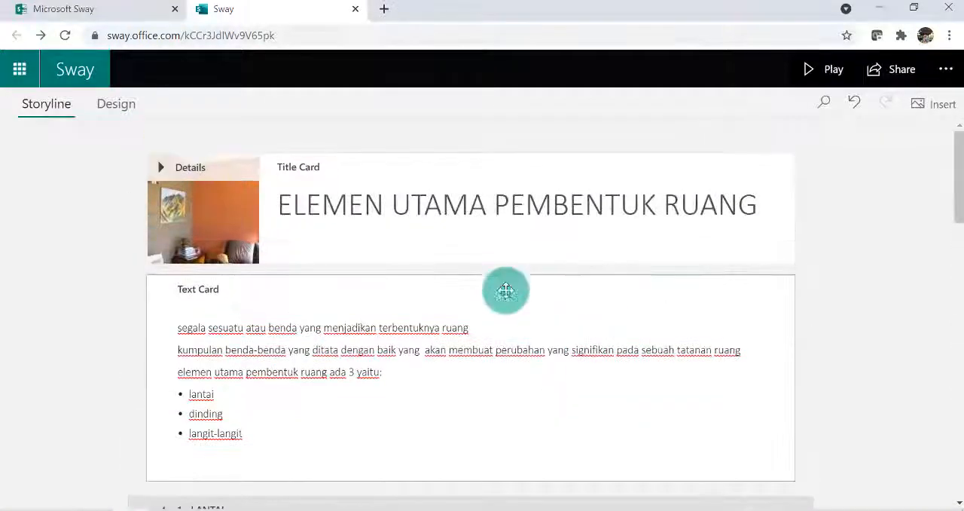
left_click(117, 103)
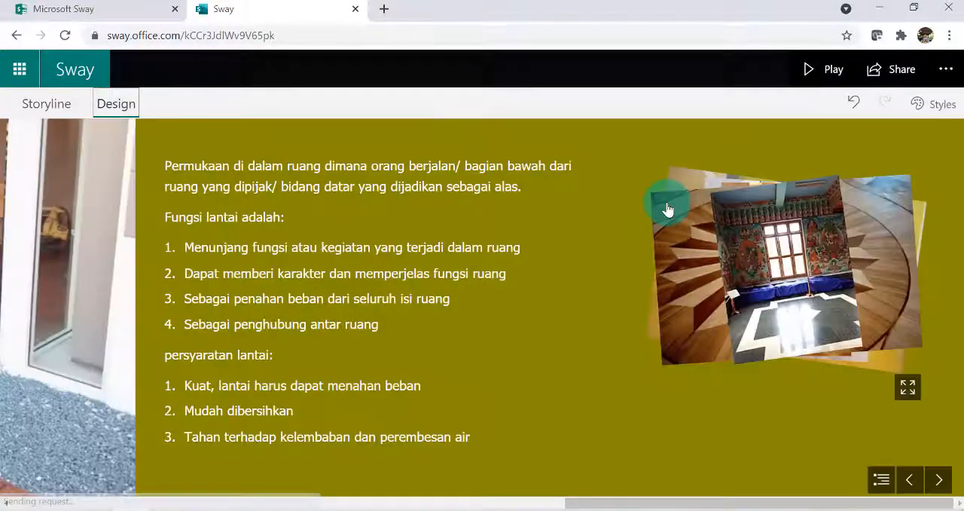
left_click(943, 105)
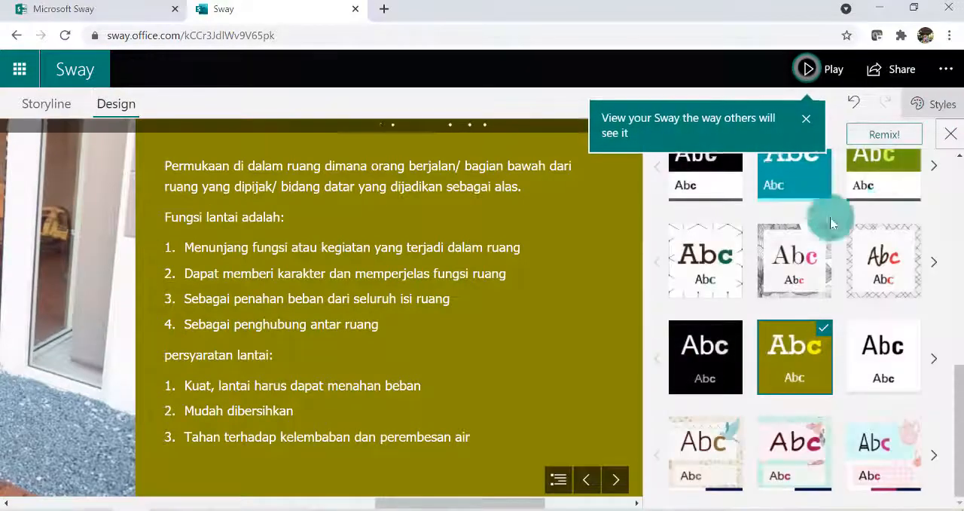
scroll(825, 218, "up", 5)
left_click(820, 224)
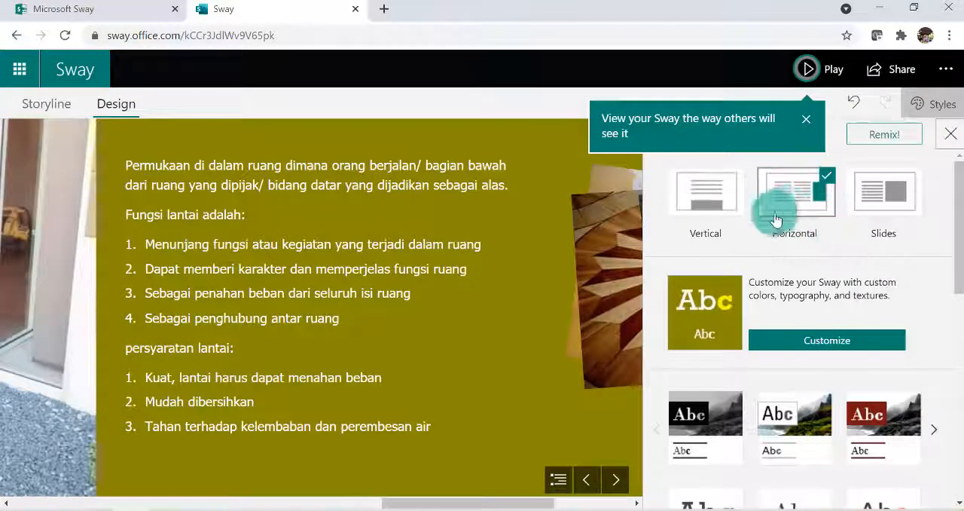
left_click(807, 116)
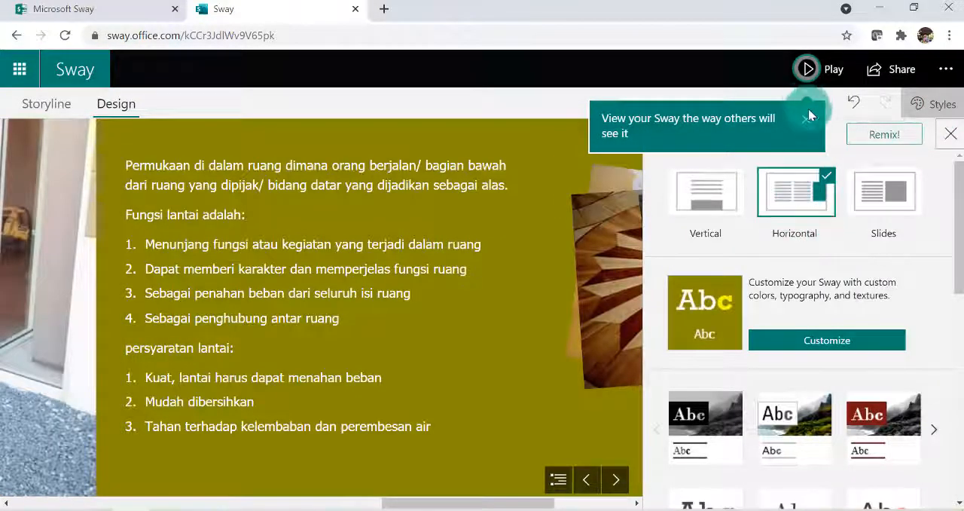
left_click(714, 258)
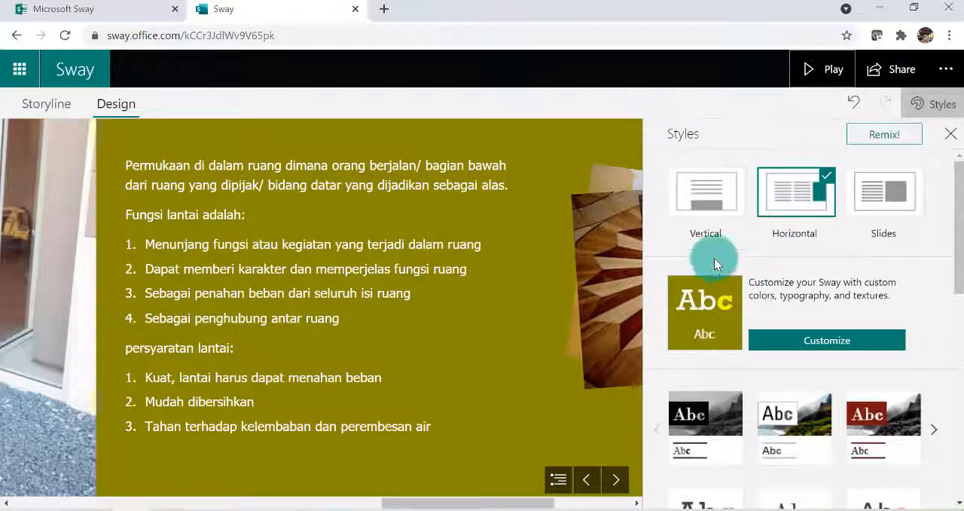
left_click(703, 197)
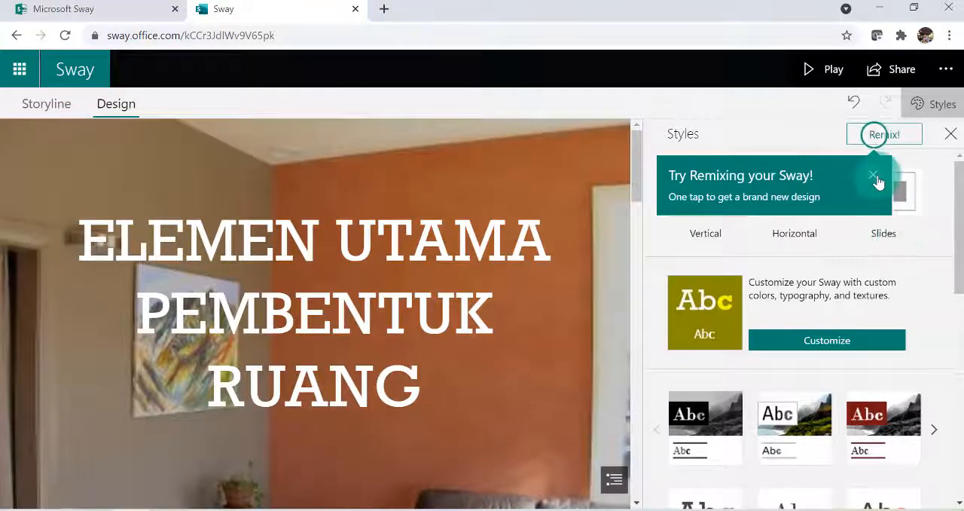
left_click(873, 176)
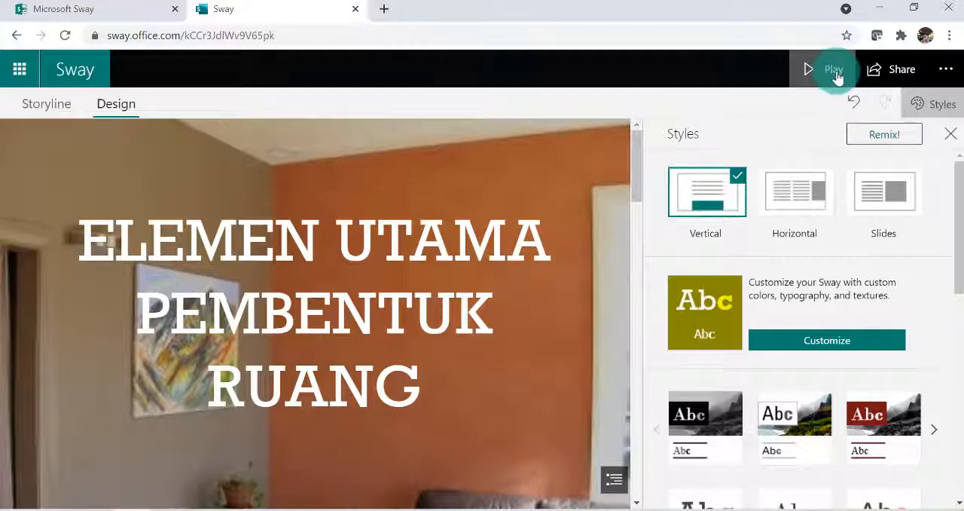
Play the Sway in its vertical layout, review the title, LANTAI text and stacked floor images, and return to editing
left_click(834, 70)
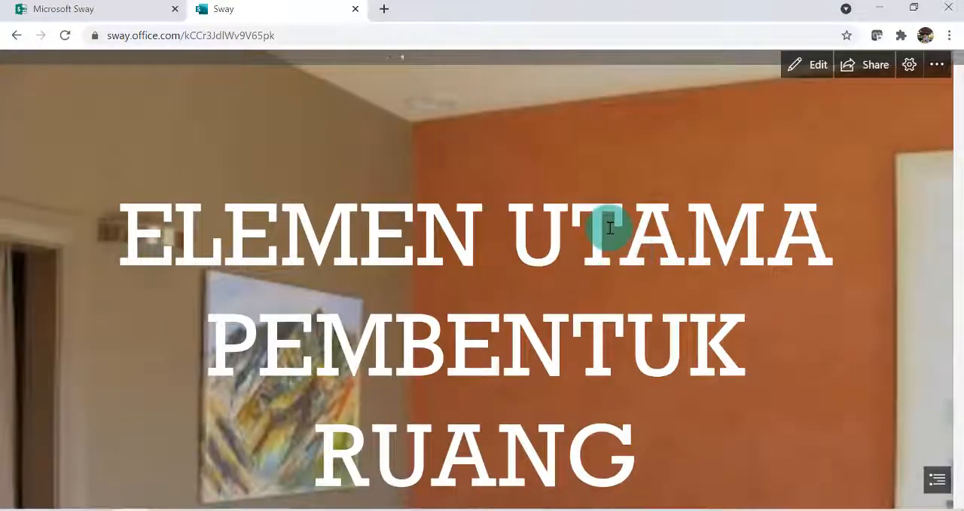
scroll(611, 245, "down", 15)
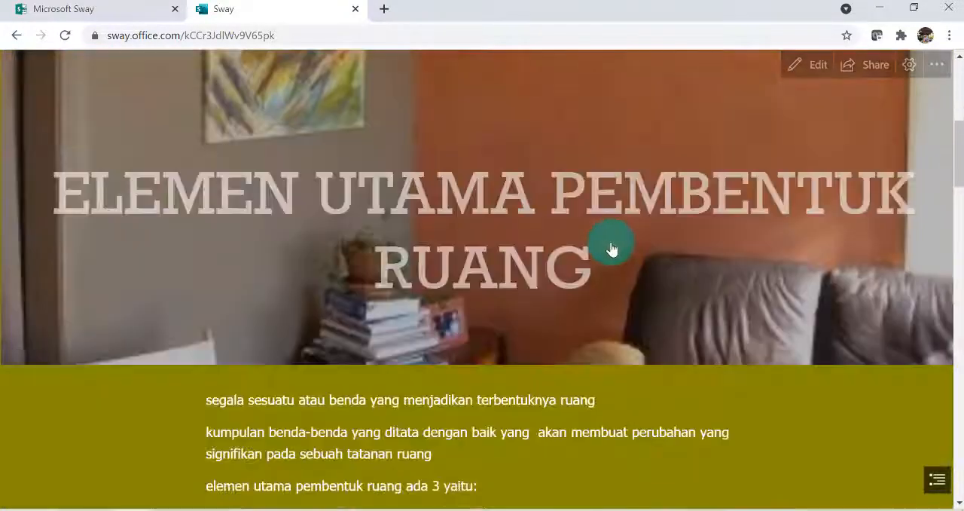
scroll(616, 251, "down", 5)
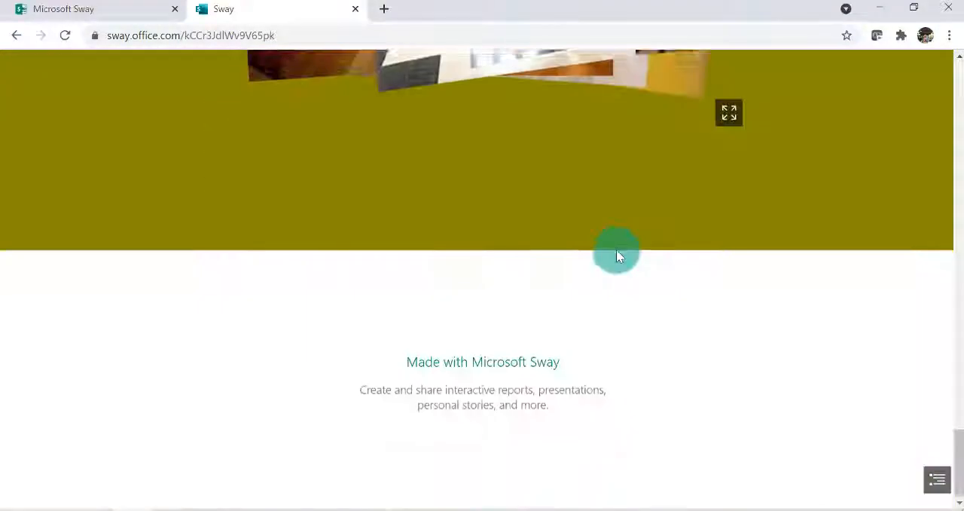
scroll(618, 248, "up", 4)
scroll(620, 247, "up", 8)
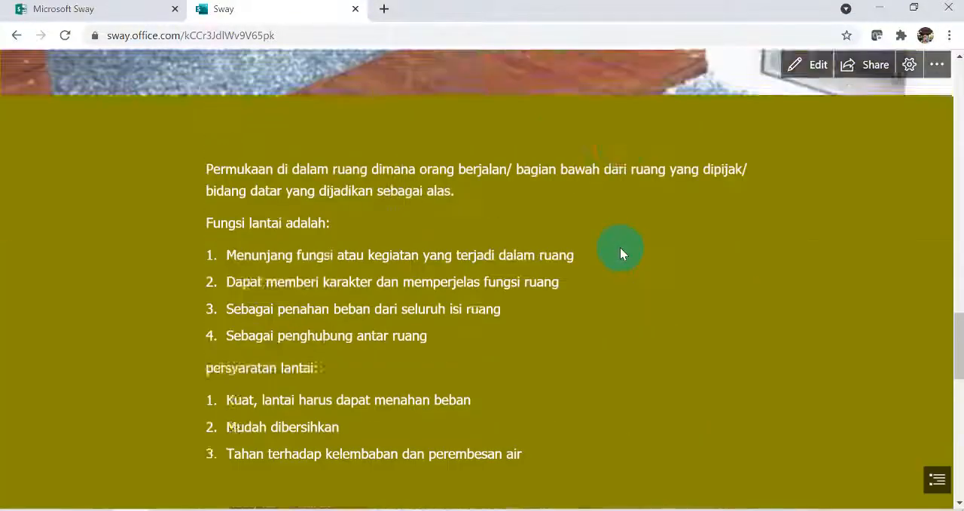
scroll(626, 251, "down", 6)
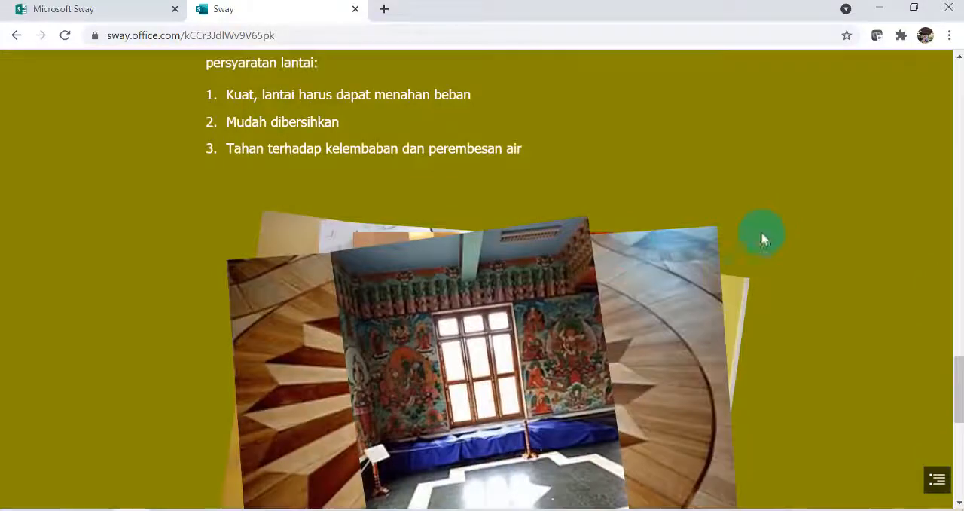
scroll(765, 219, "up", 10)
left_click(815, 73)
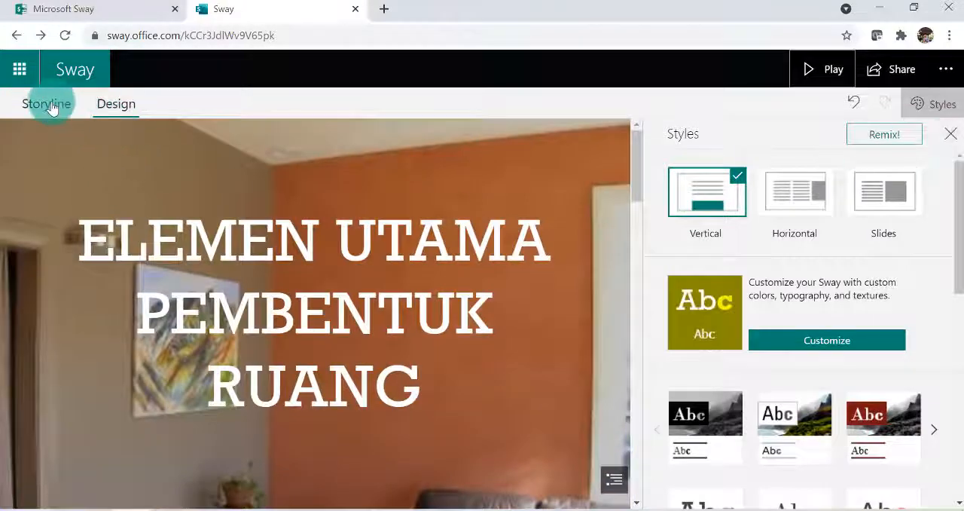
Add a Heading 1 card after the stacked floor image group in the storyline and title it DINDING
left_click(46, 104)
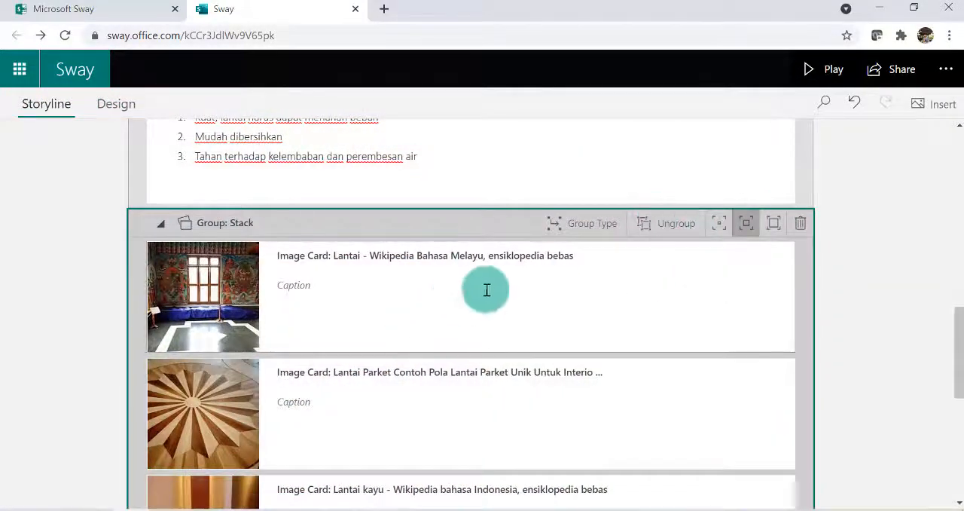
scroll(486, 290, "up", 3)
scroll(366, 298, "up", 5)
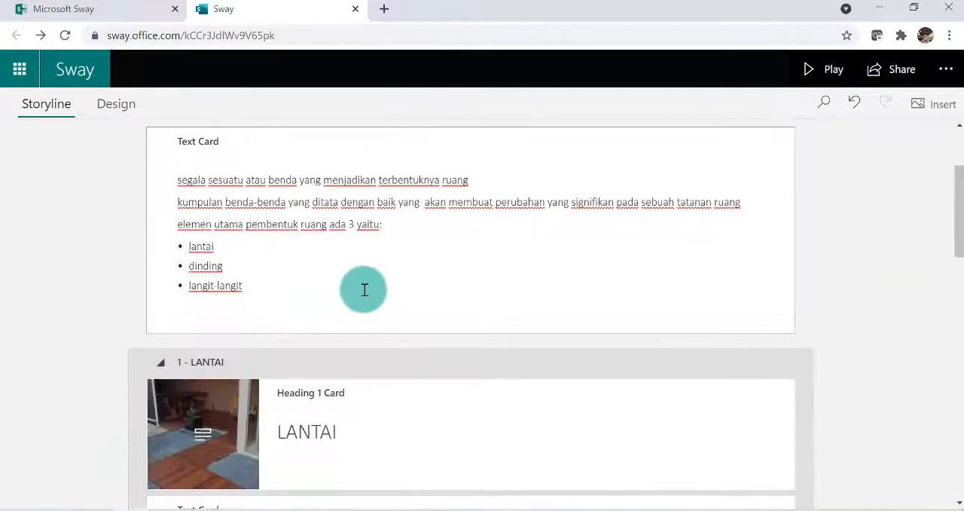
scroll(364, 290, "down", 1)
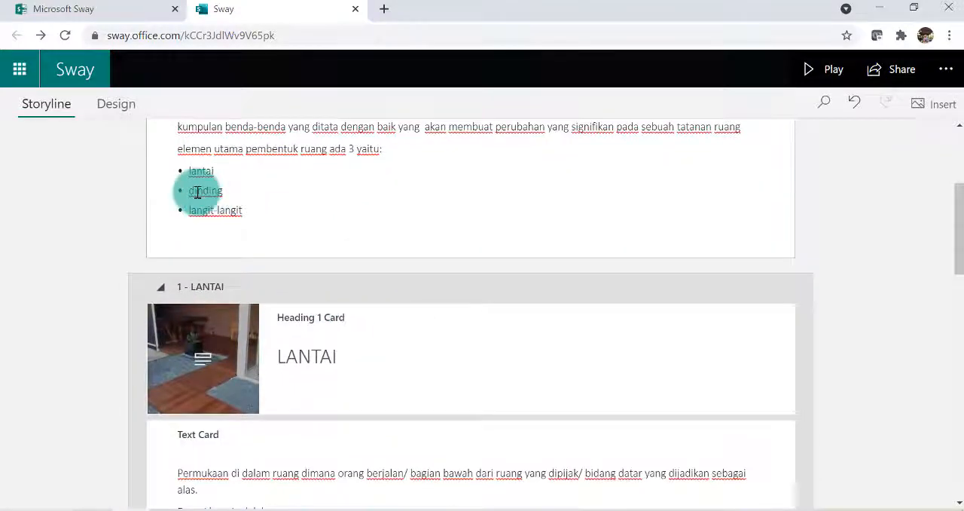
scroll(351, 271, "down", 10)
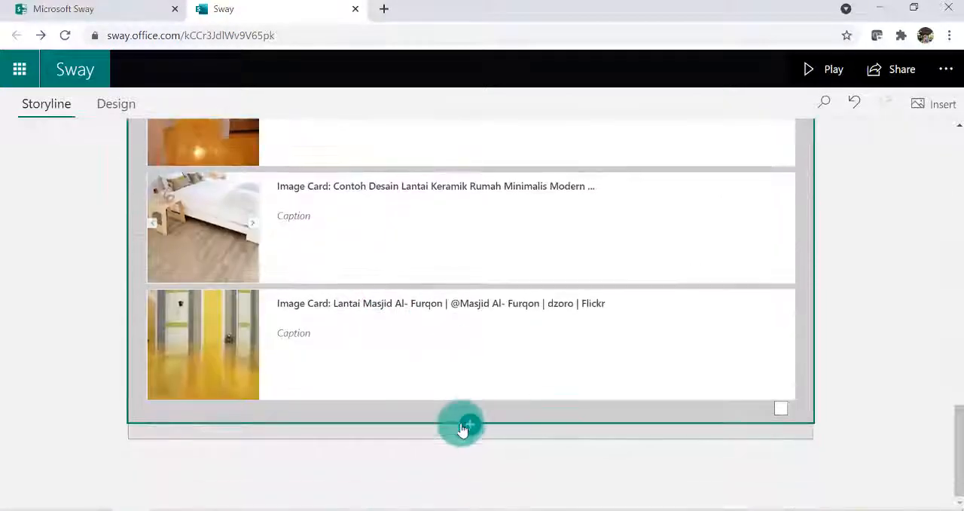
left_click(464, 428)
left_click(411, 471)
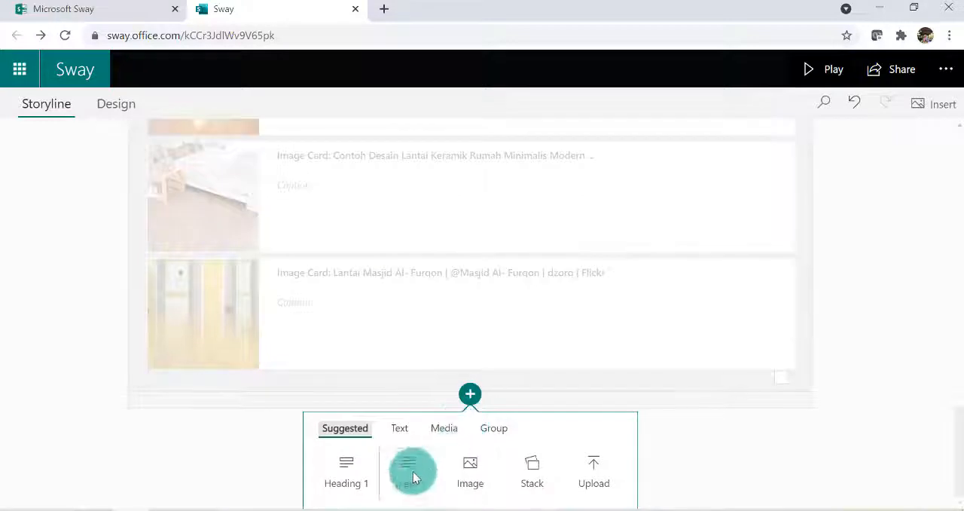
left_click(348, 476)
left_click(314, 383)
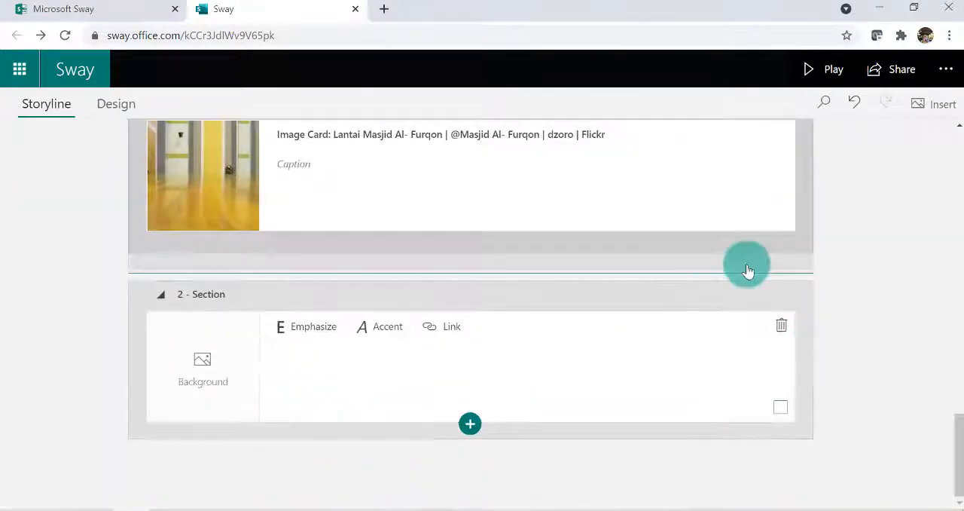
type("DINDING")
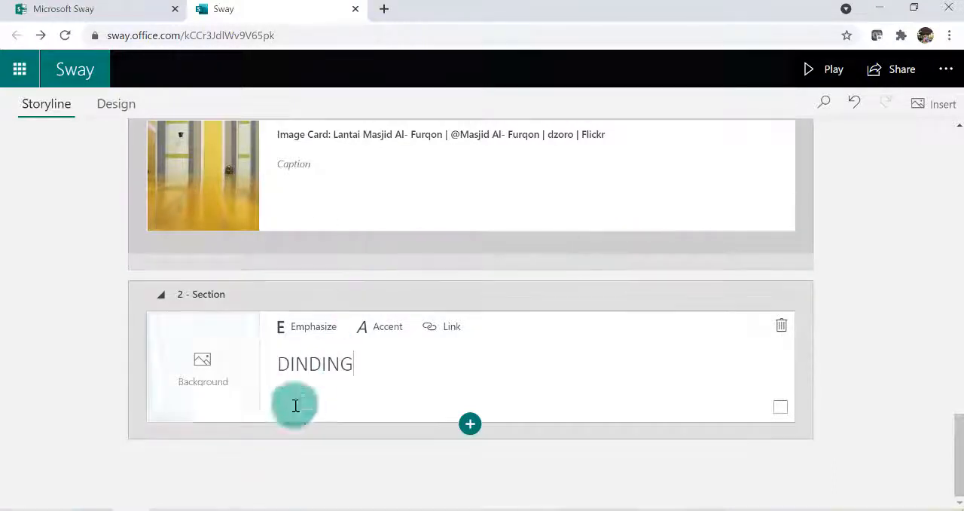
Search for DINDING images and add the 1024 x 681 brick wall picture as the DINDING heading's background
left_click(227, 391)
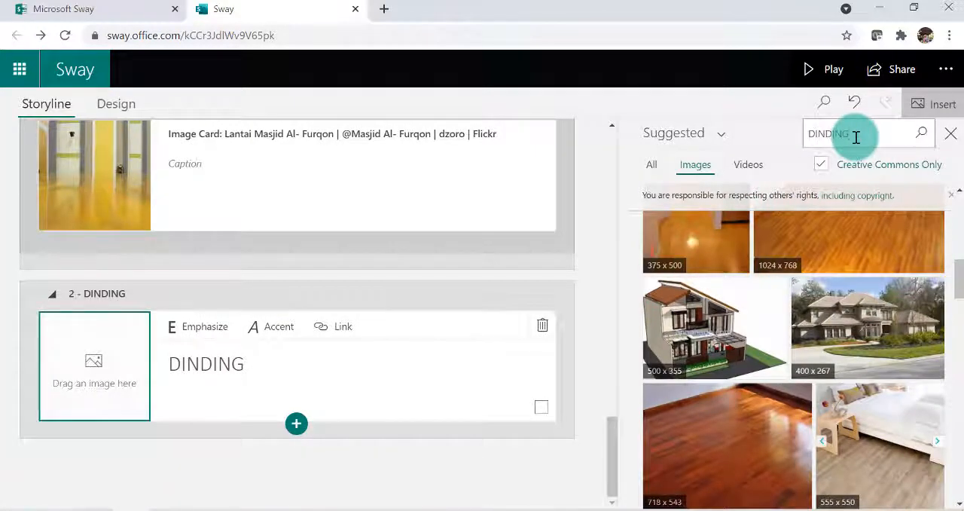
left_click(926, 136)
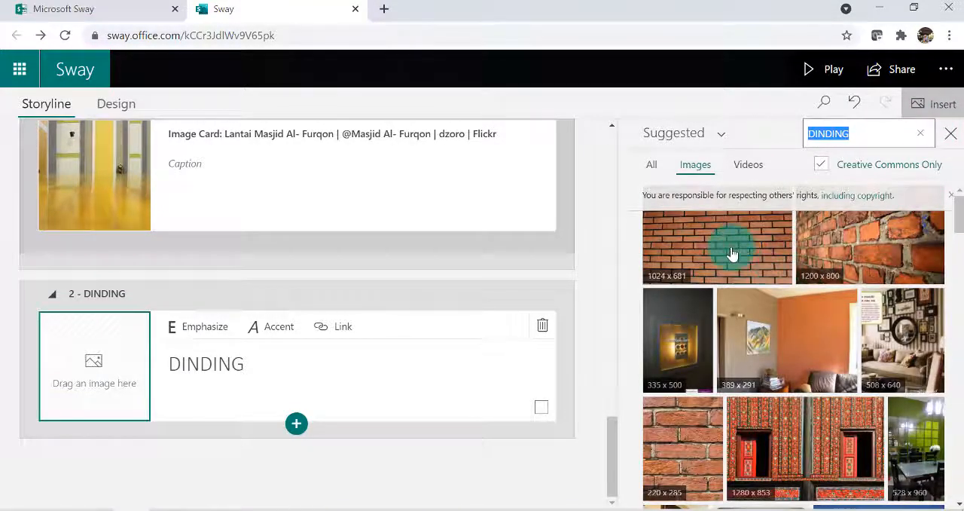
scroll(742, 285, "down", 2)
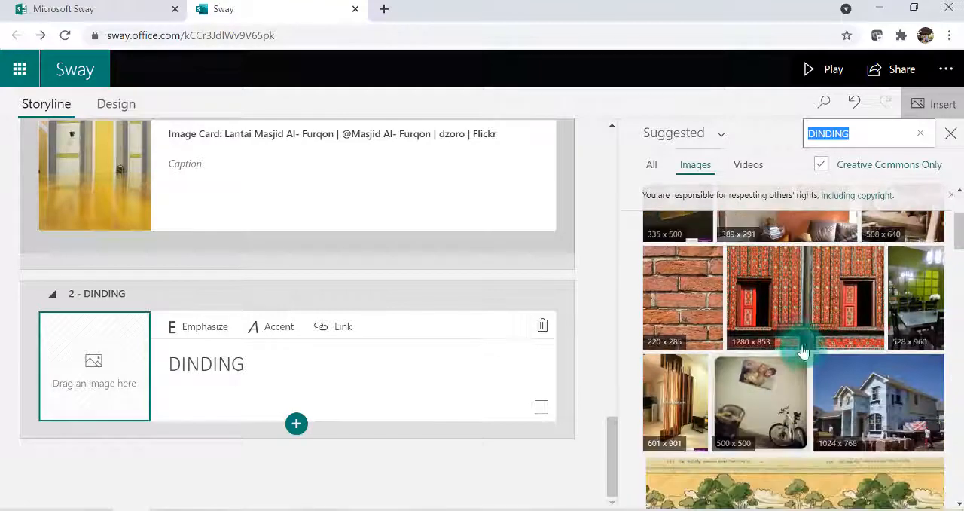
scroll(795, 354, "up", 2)
left_click(733, 246)
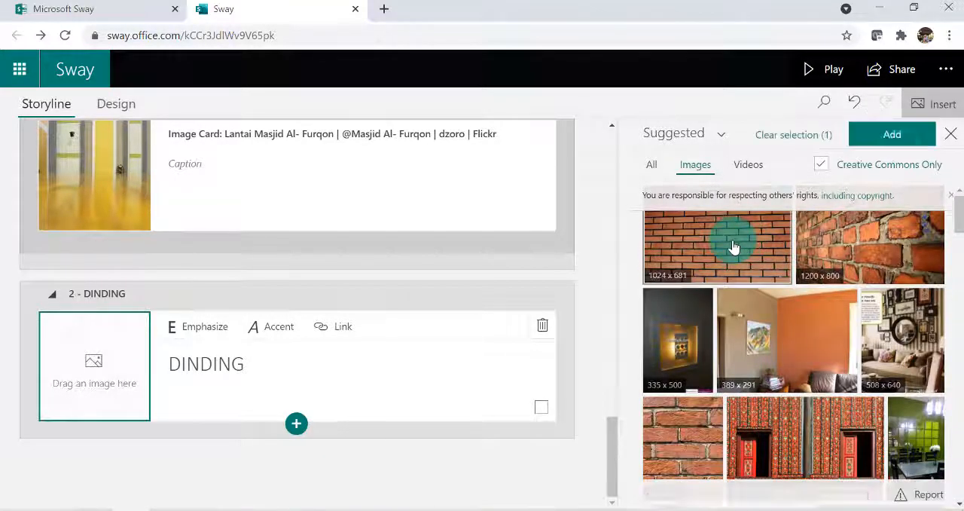
left_click(891, 134)
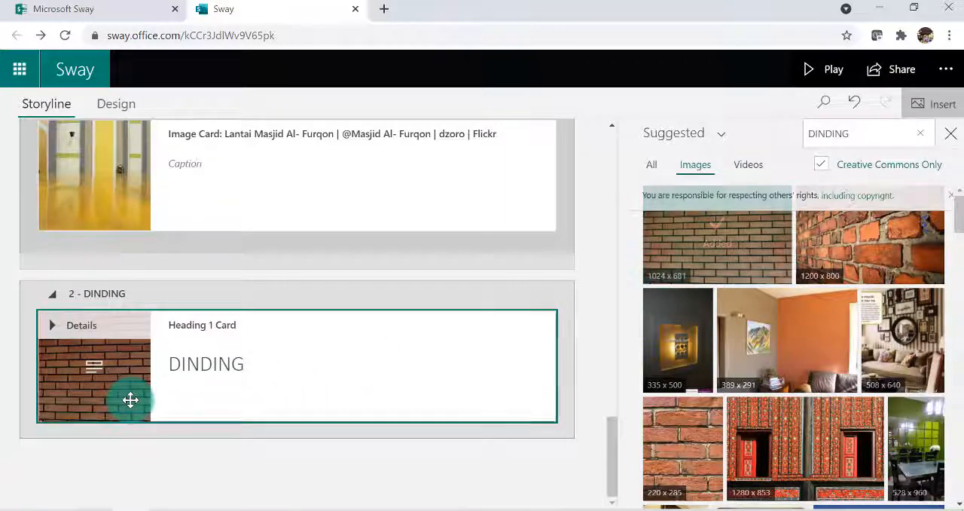
Set the focus points of the DINDING background so that the entire image is important
left_click(211, 401)
left_click(522, 340)
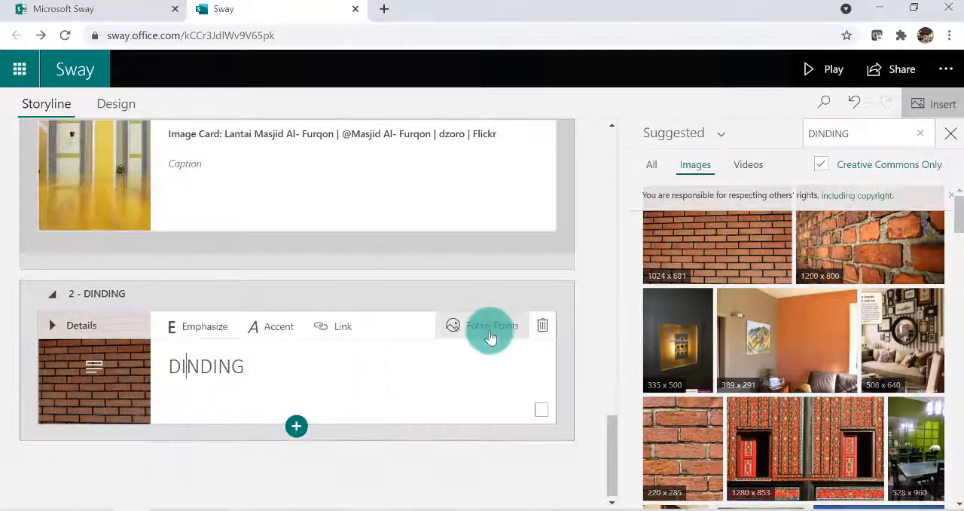
left_click(653, 398)
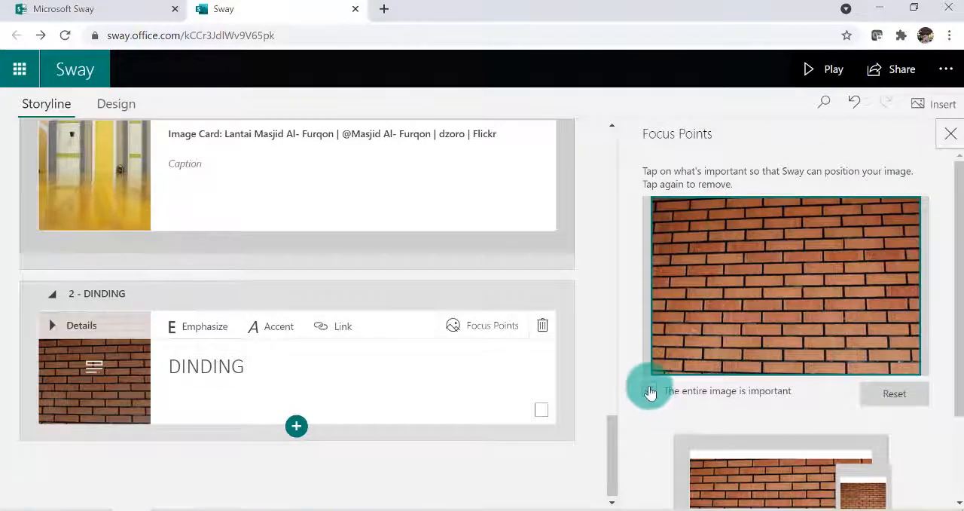
left_click(650, 391)
left_click(649, 392)
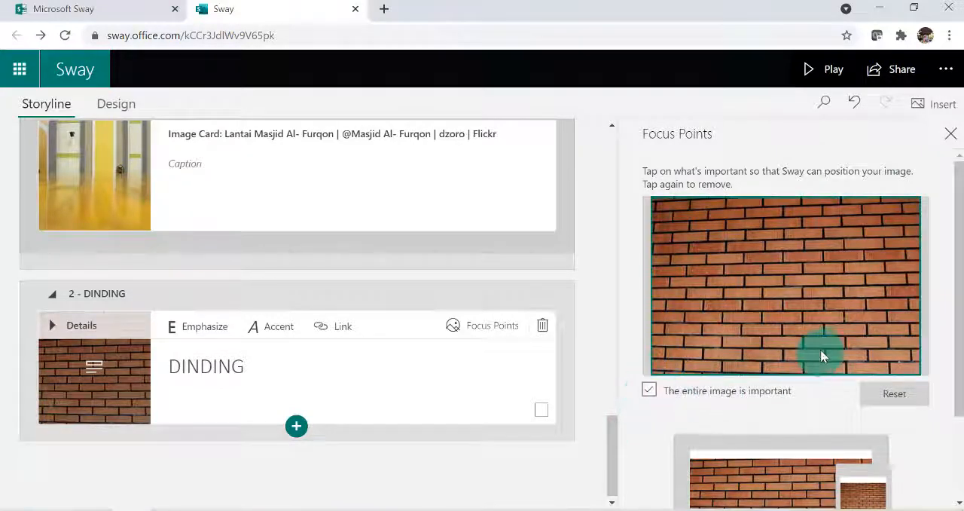
left_click(951, 133)
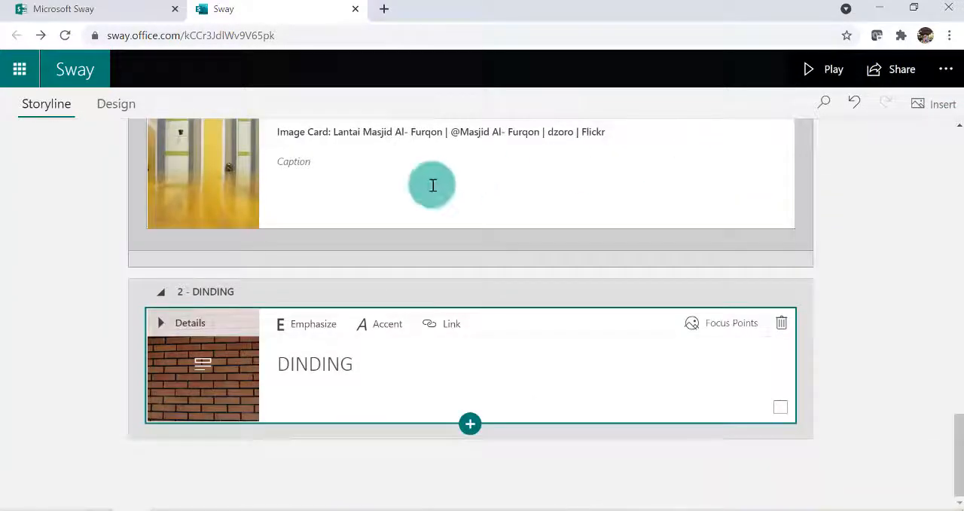
Add a text card below the DINDING heading and place the cursor in it for text entry
left_click(469, 425)
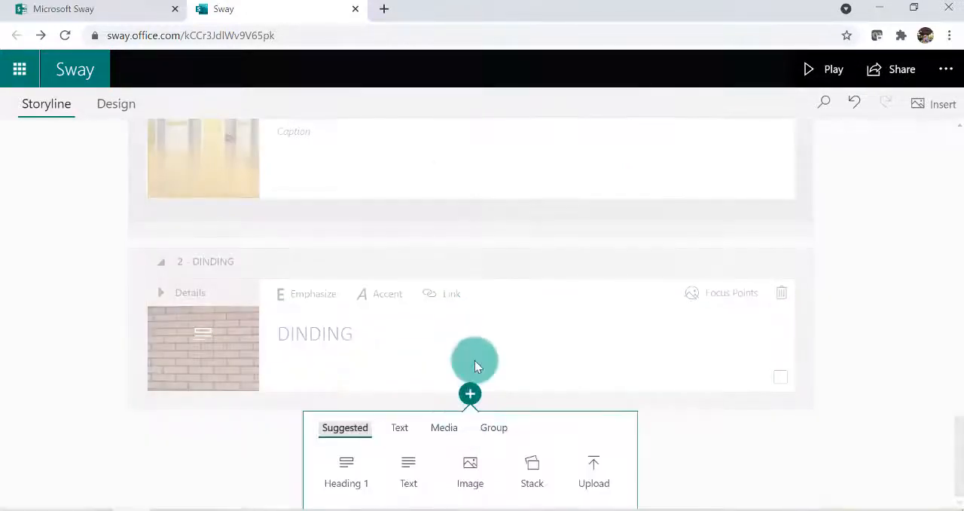
left_click(408, 461)
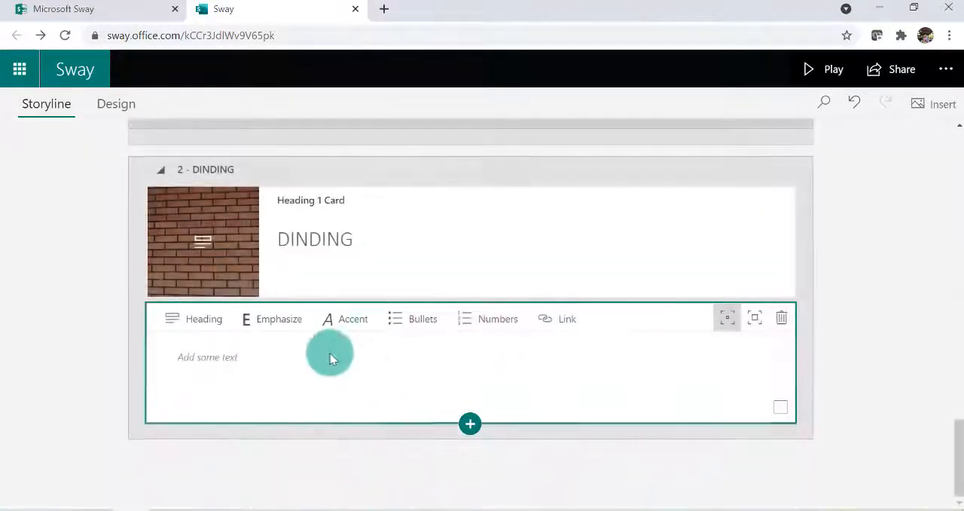
left_click(289, 376)
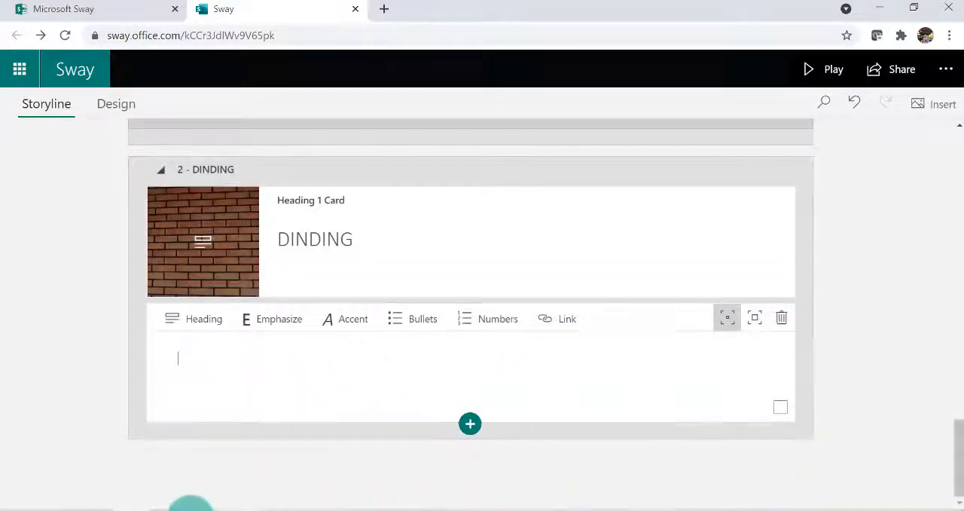
Copy the definition paragraph under "B. Dinding" from Elemen utama Interior.pdf into the DINDING text card in Sway, ending with a new line
left_click(174, 510)
scroll(425, 289, "down", 8)
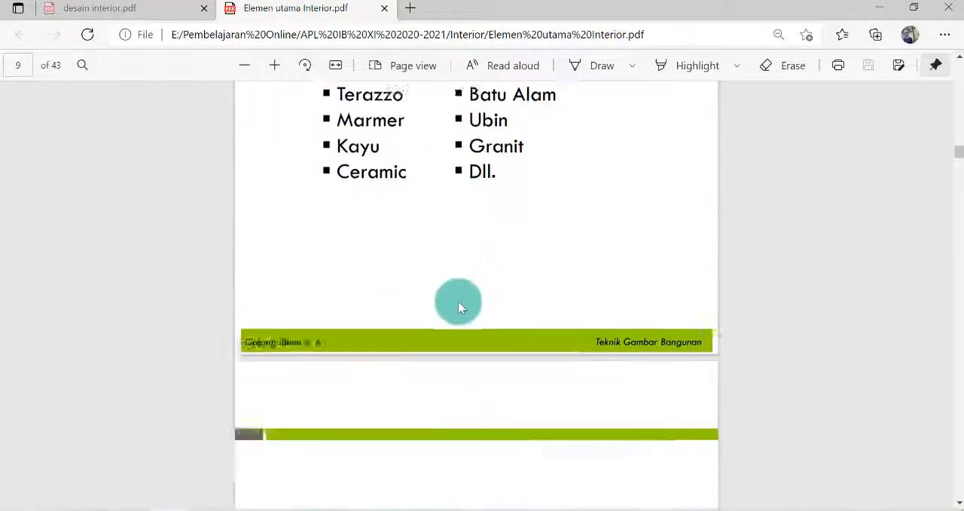
scroll(463, 305, "down", 20)
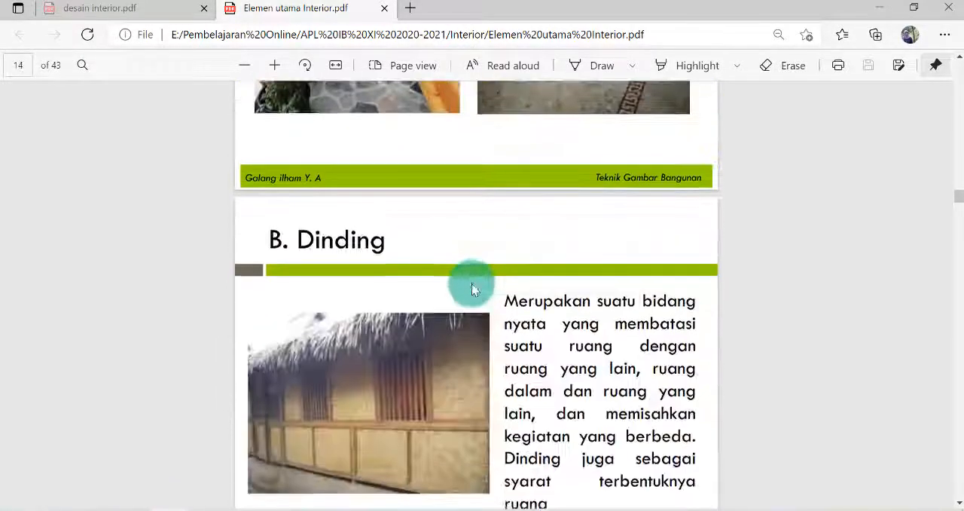
scroll(471, 283, "down", 4)
scroll(534, 254, "up", 2)
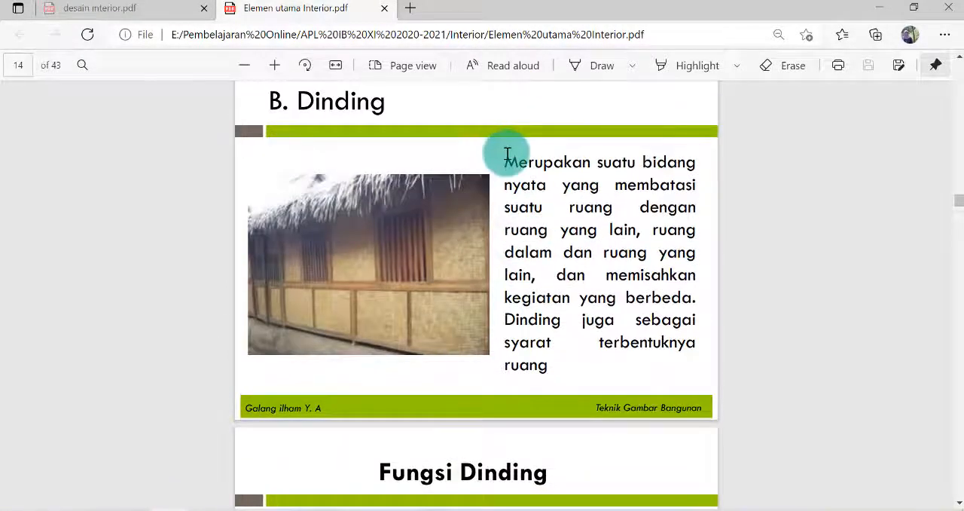
left_click_drag(507, 156, 550, 366)
key("ctrl+c")
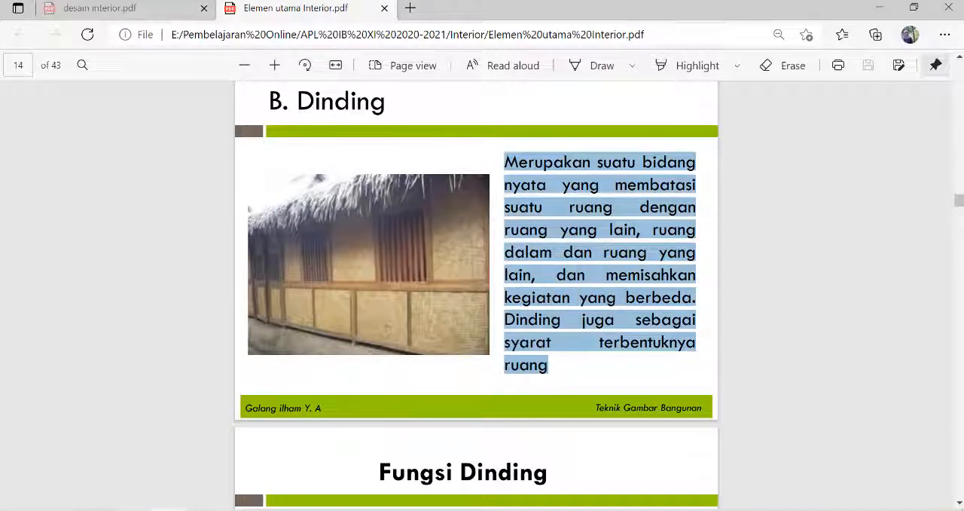
left_click(130, 505)
left_click(202, 375)
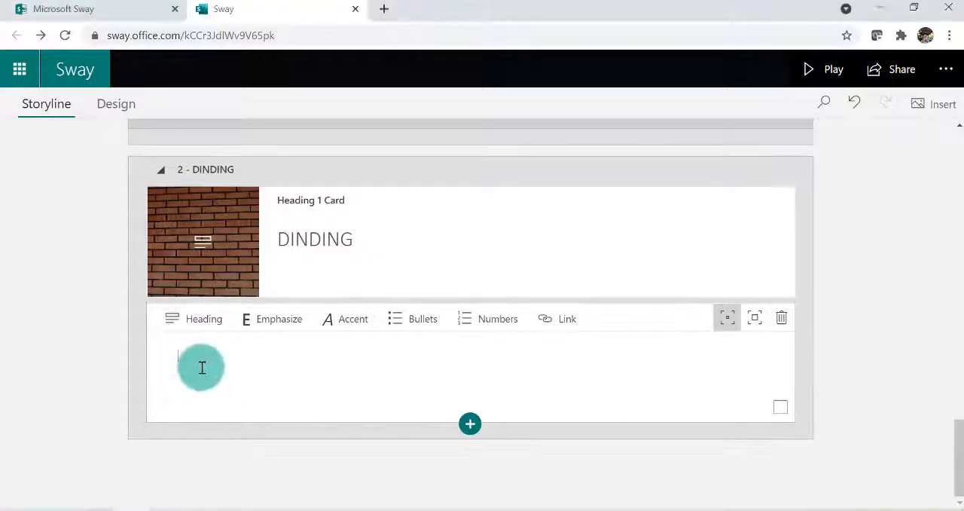
key("ctrl+v")
key("Return")
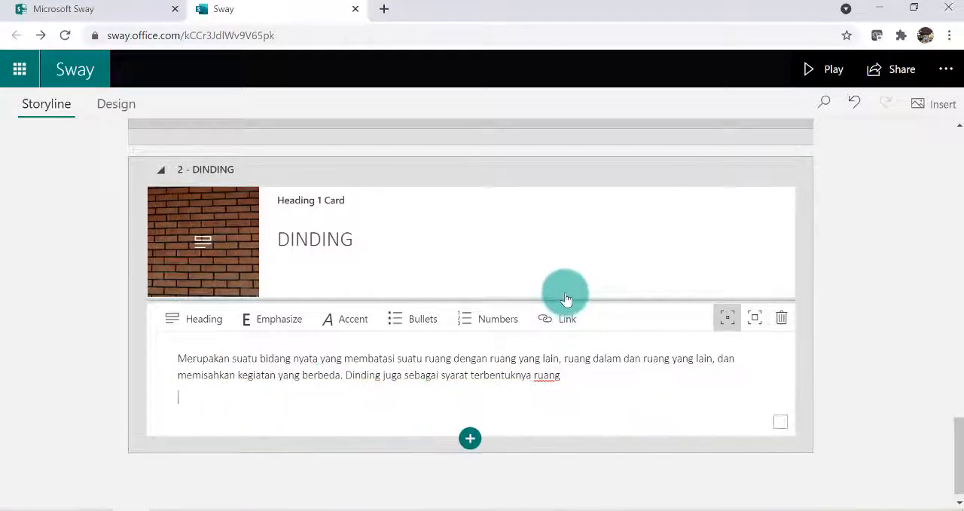
Enter the line "Fungsi dinding:" in the text card and paste the list from the PDF's Fungsi Dinding page below it
left_click(183, 505)
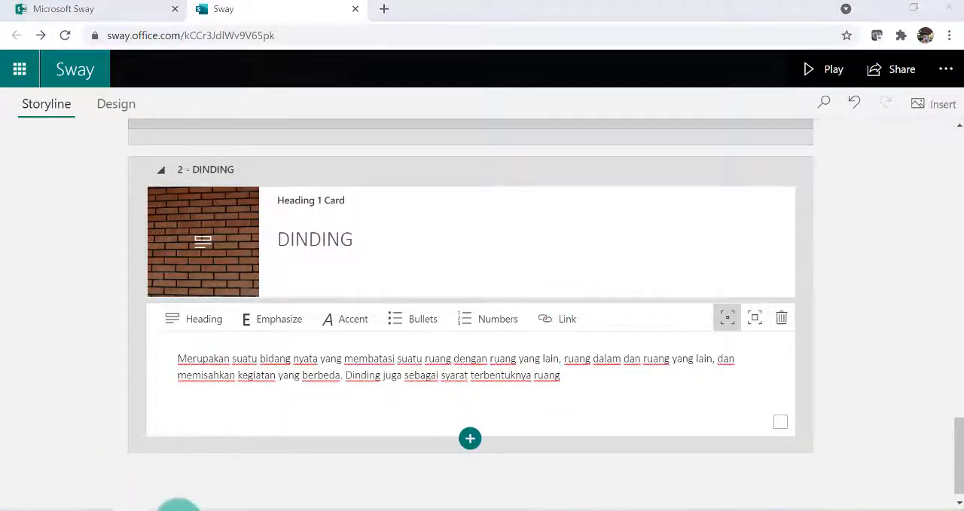
scroll(470, 262, "down", 5)
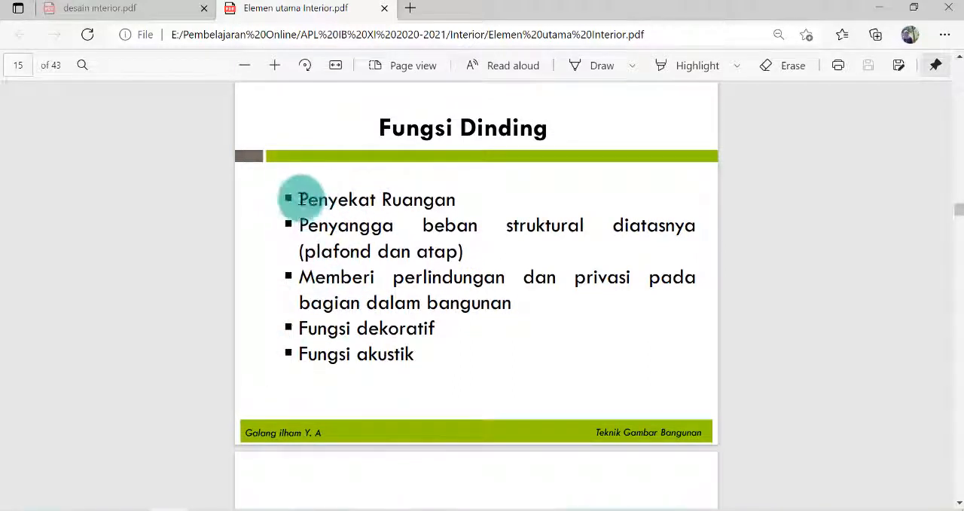
left_click_drag(300, 199, 429, 354)
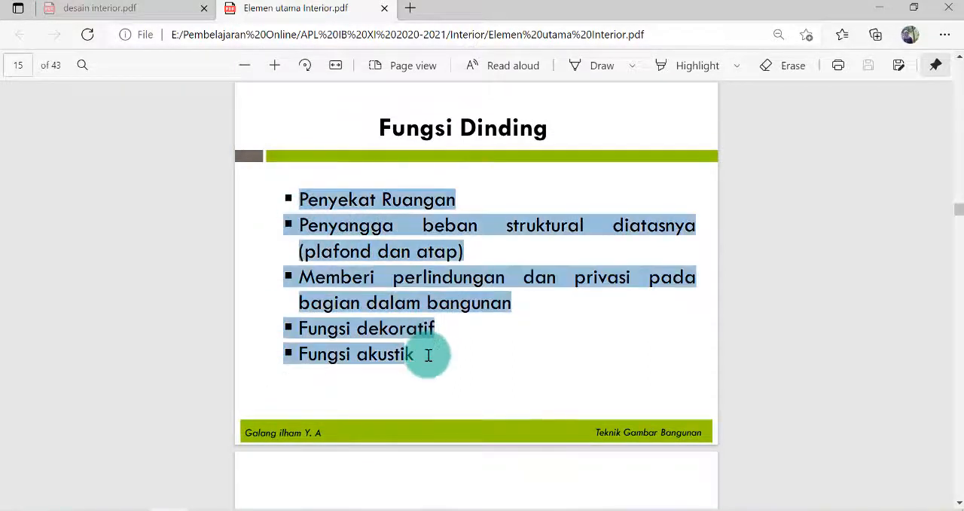
left_click(325, 194)
left_click_drag(299, 197, 423, 363)
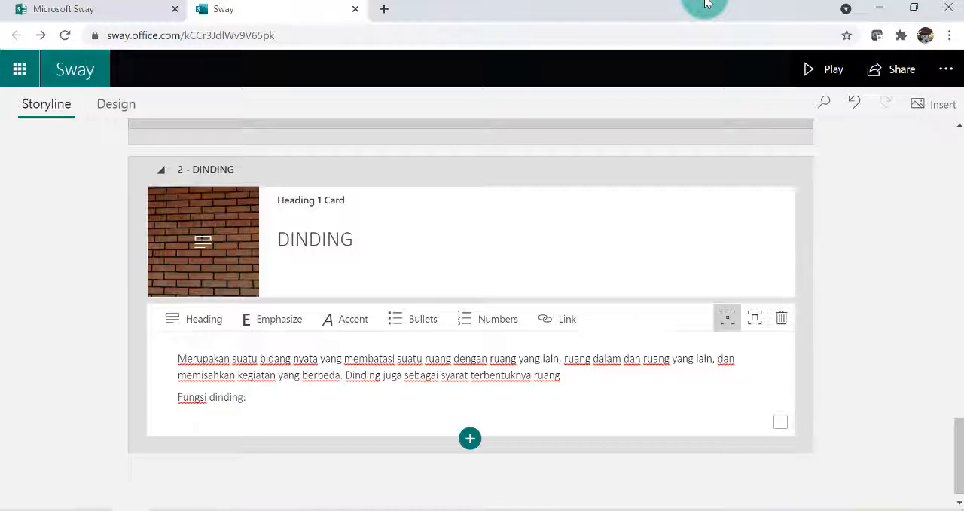
key("Return")
key("ctrl+v")
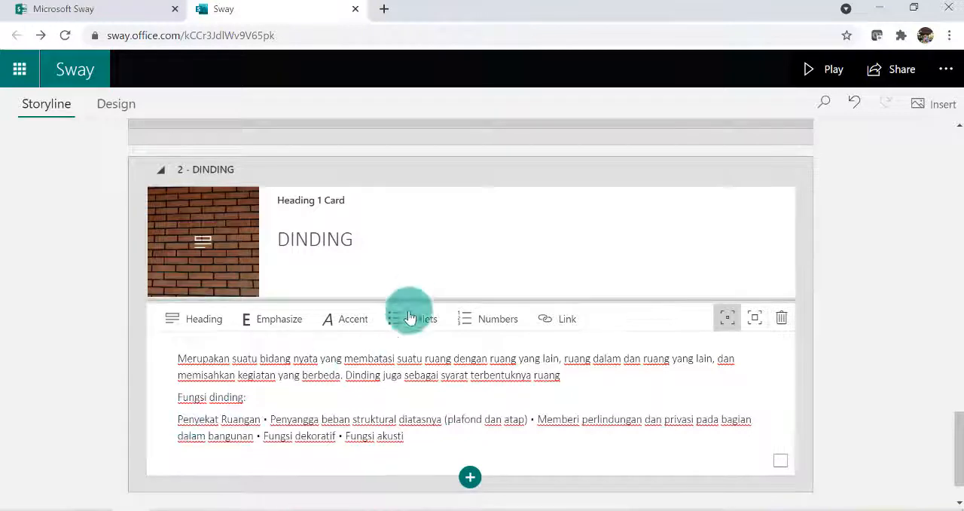
Format the pasted wall functions as a numbered list, replacing the inline bullet characters with line breaks to make five separate items
left_click(476, 332)
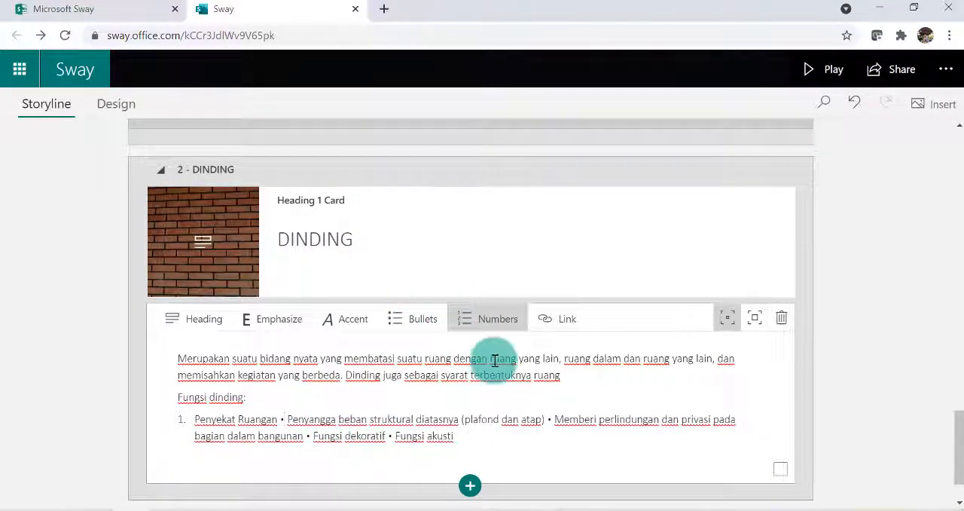
key("BackSpace")
key("BackSpace")
key("BackSpace")
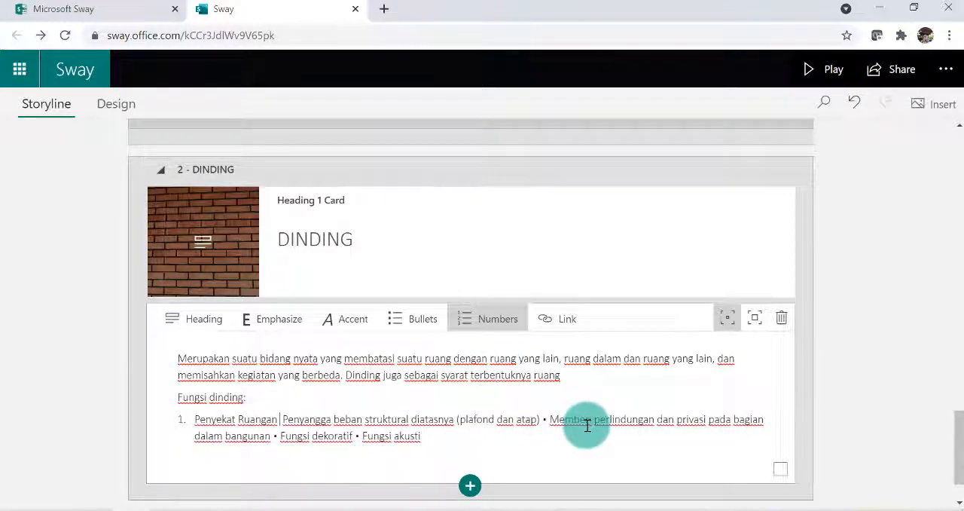
key("BackSpace")
key("Return")
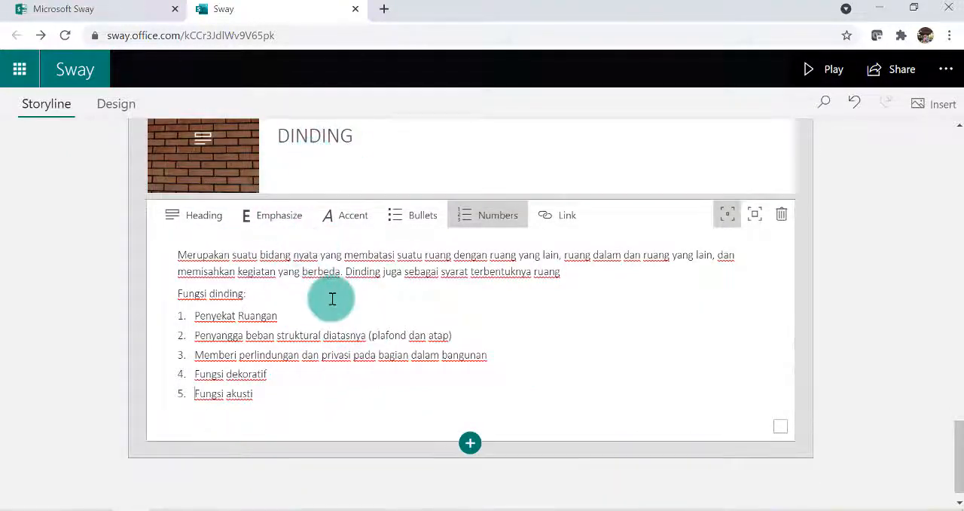
Insert a video card below the DINDING text card
left_click(470, 443)
left_click(458, 428)
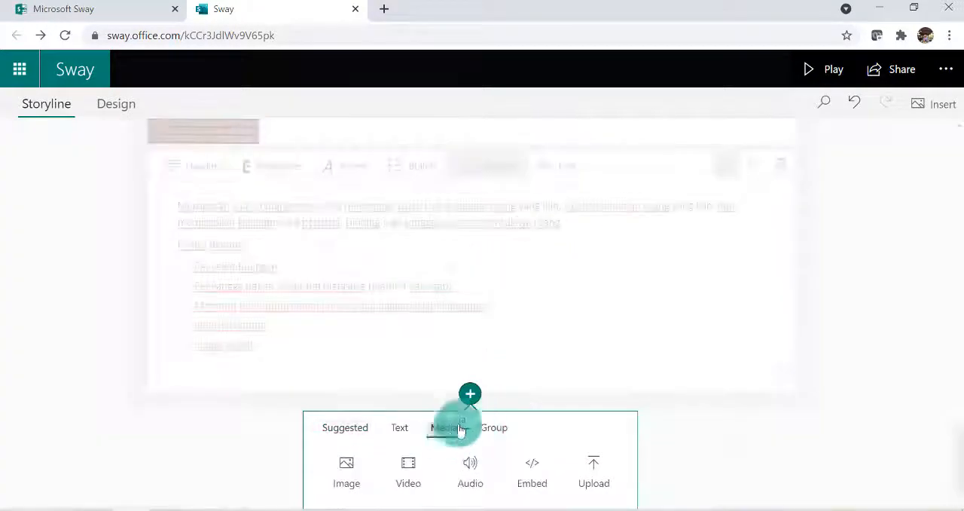
left_click(408, 472)
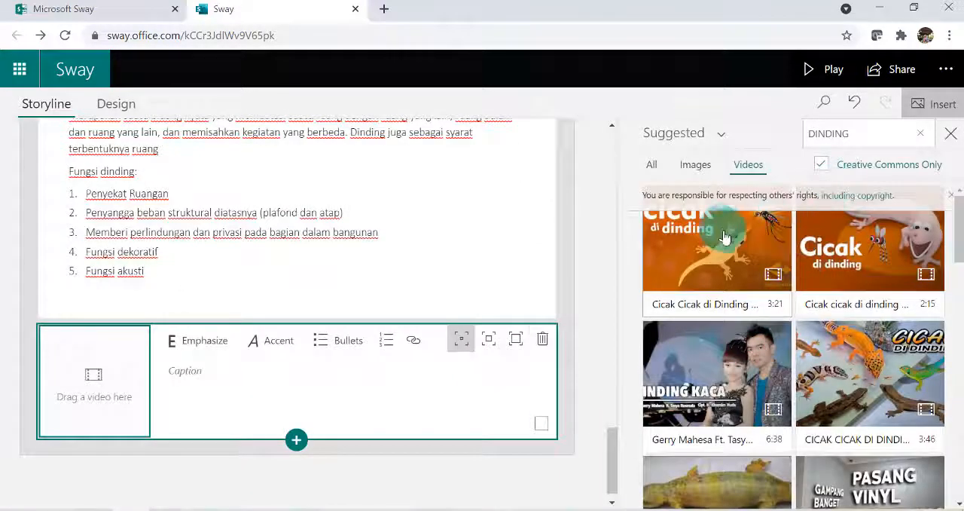
Select the 11:56 PVC panel installation video and the 8:55 OPTICAL ILLUSION 3D wall art video from the DINDING suggestions
scroll(794, 301, "down", 2)
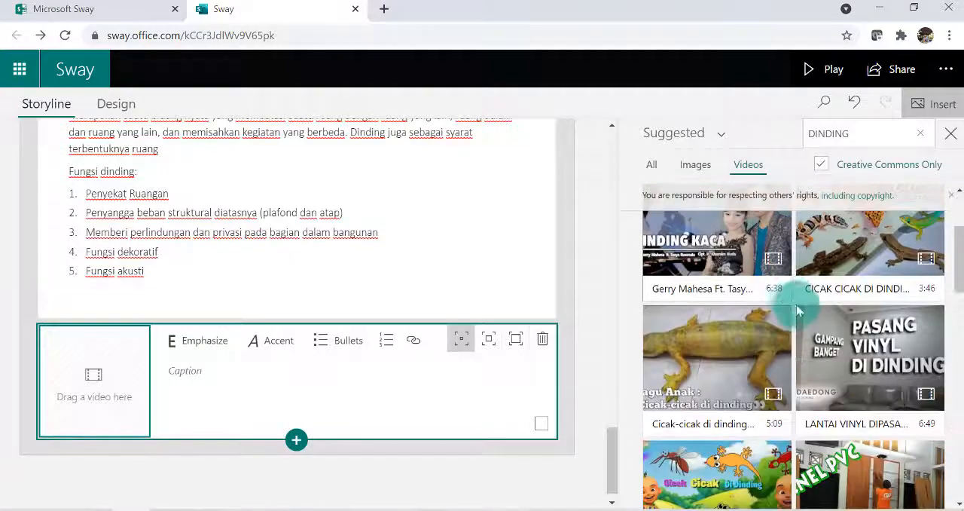
scroll(798, 310, "down", 4)
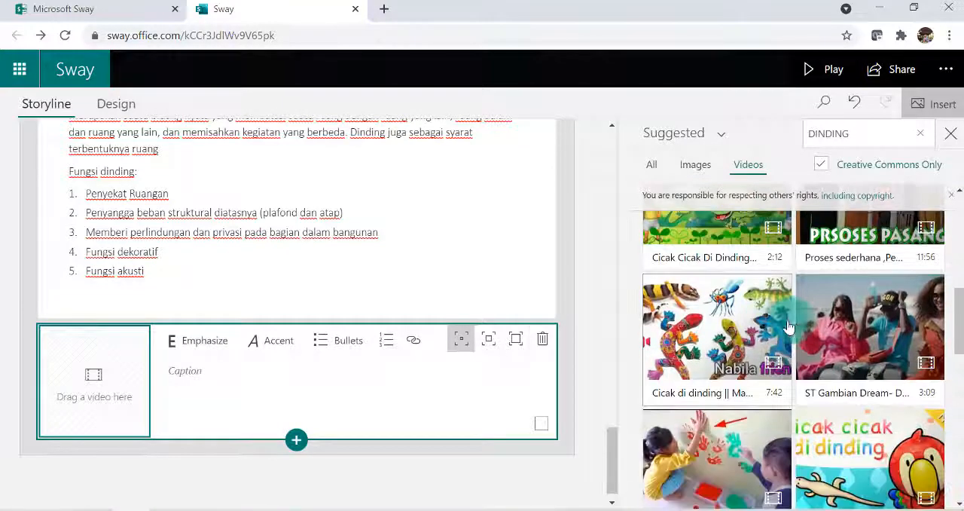
scroll(787, 327, "up", 3)
scroll(763, 315, "up", 2)
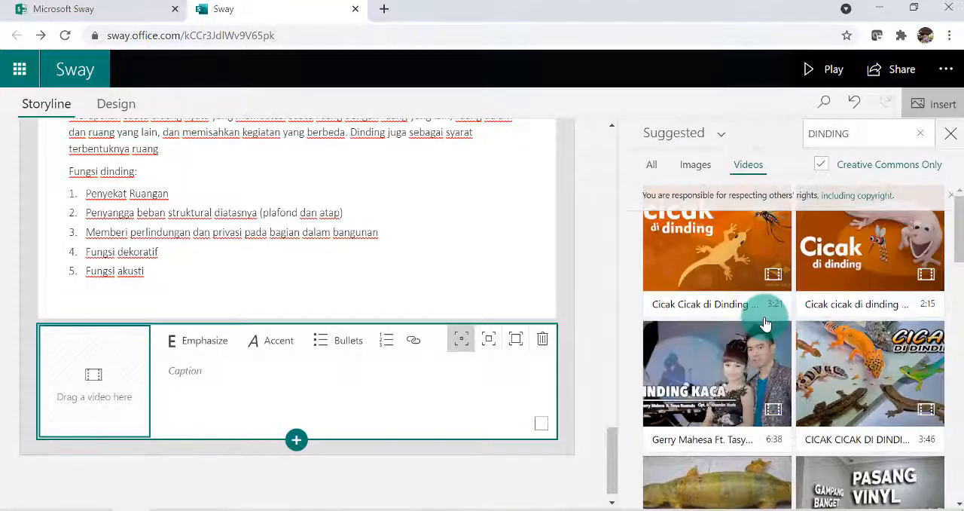
scroll(776, 347, "down", 4)
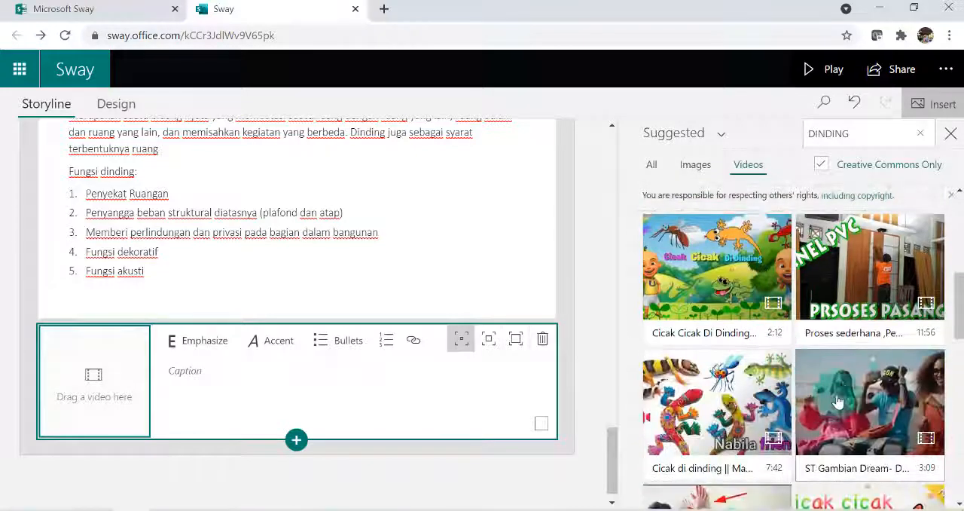
left_click(864, 280)
scroll(859, 338, "down", 6)
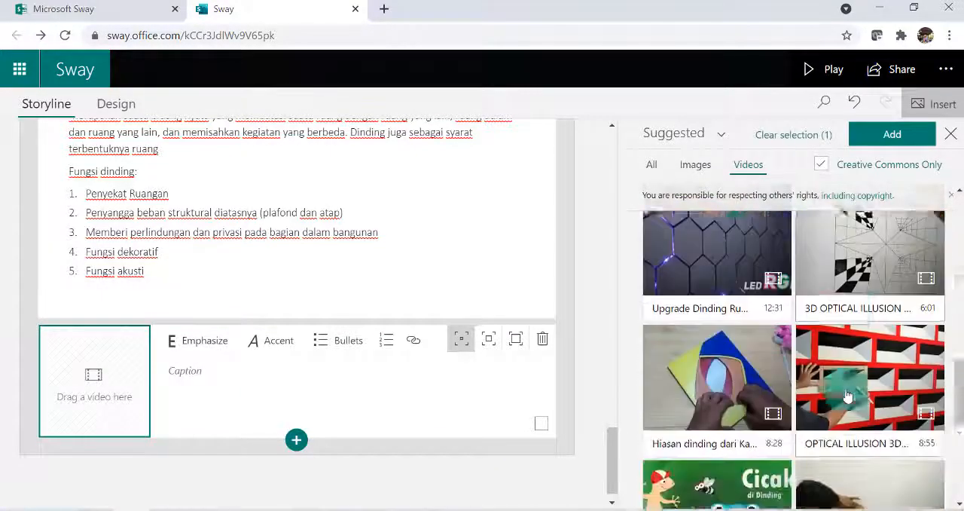
scroll(848, 396, "down", 1)
left_click(872, 300)
Also select the 6:04 WALL PAINTING EFFECT and 6:01 "cat tembok 3d" videos, and add all four selected videos to the storyline
scroll(899, 360, "down", 1)
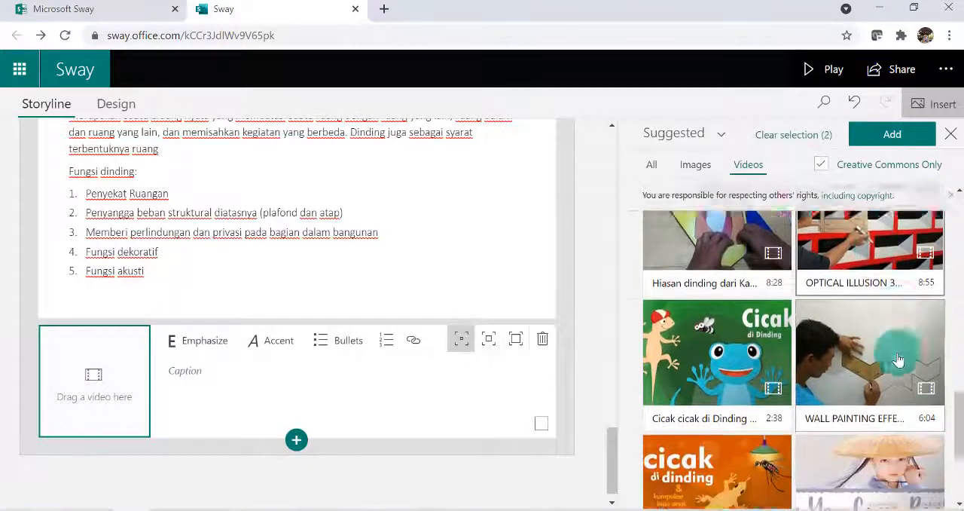
scroll(866, 317, "down", 1)
scroll(874, 332, "down", 2)
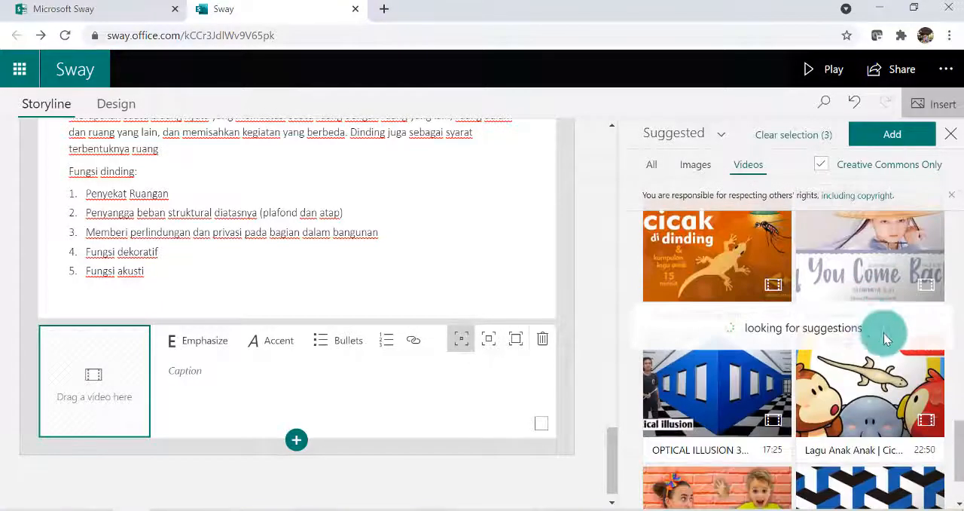
scroll(883, 417, "down", 2)
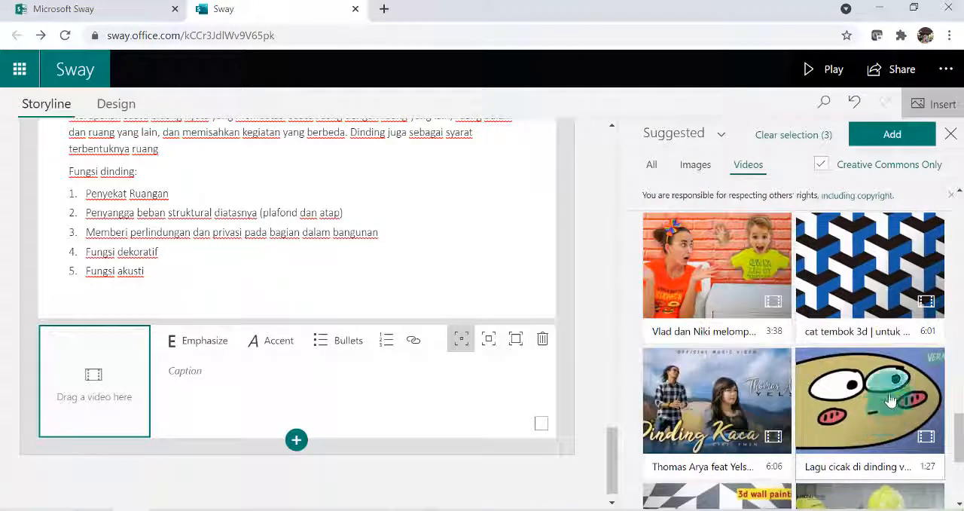
left_click(846, 269)
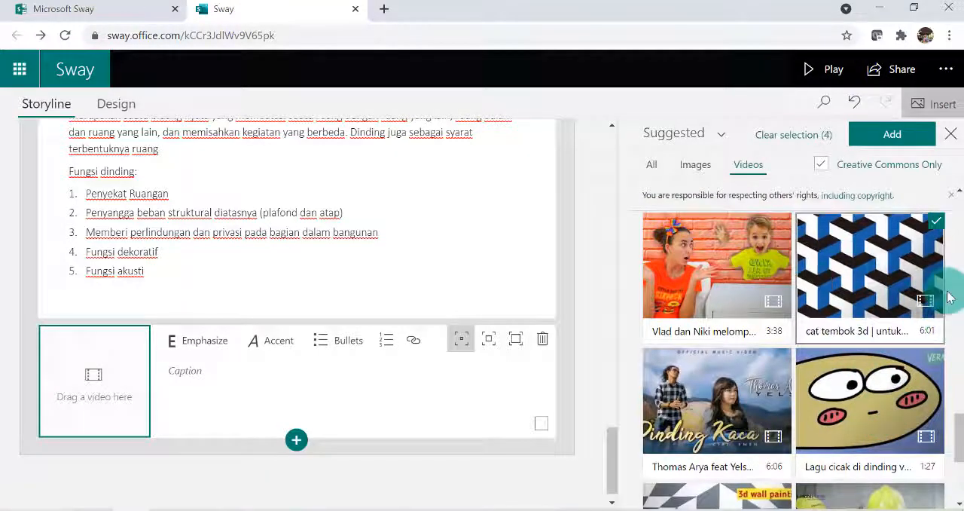
left_click(876, 143)
left_click(906, 143)
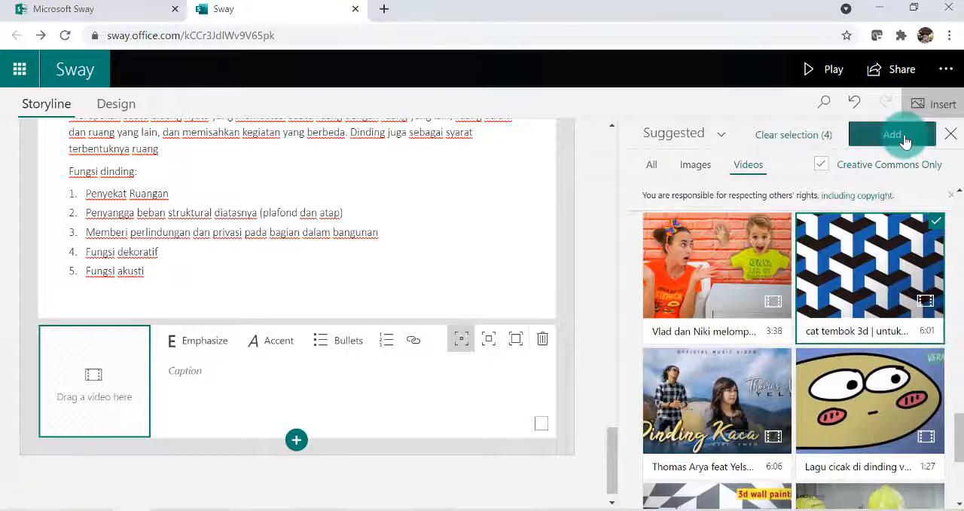
Group the four DINDING video cards as a Grid and give the group moderate emphasis
scroll(345, 271, "up", 5)
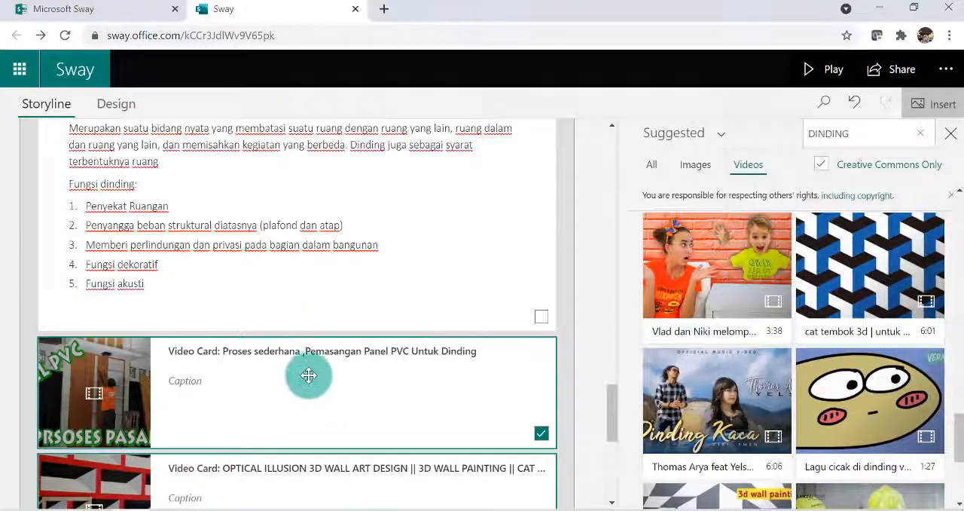
scroll(314, 383, "up", 7)
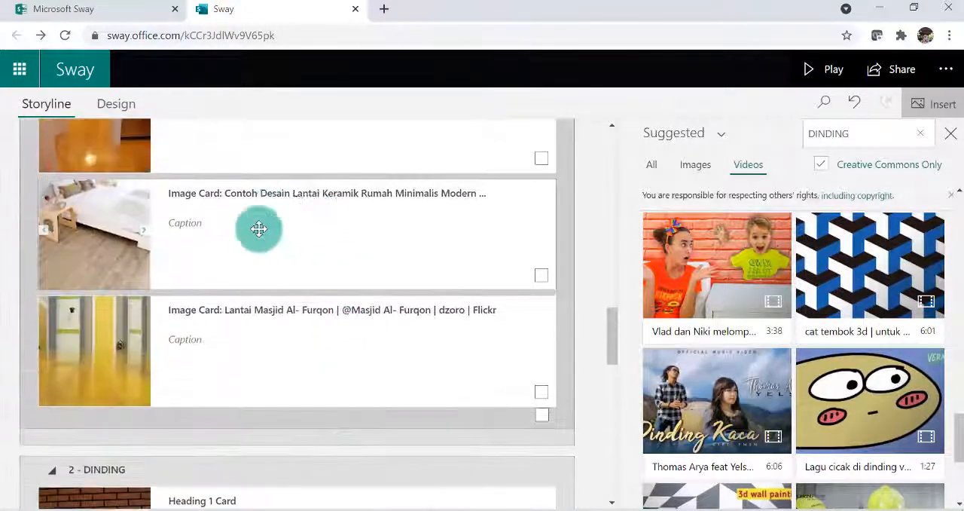
scroll(276, 235, "down", 7)
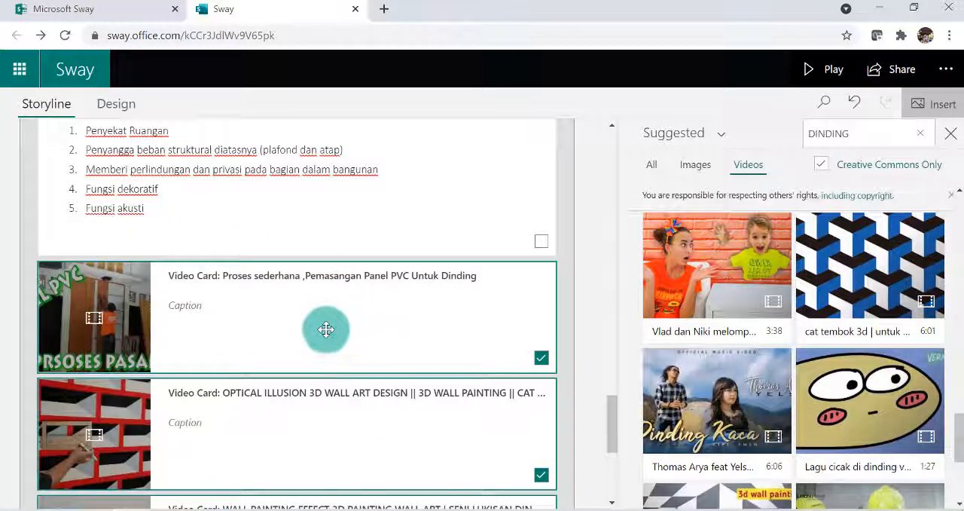
left_click(540, 360)
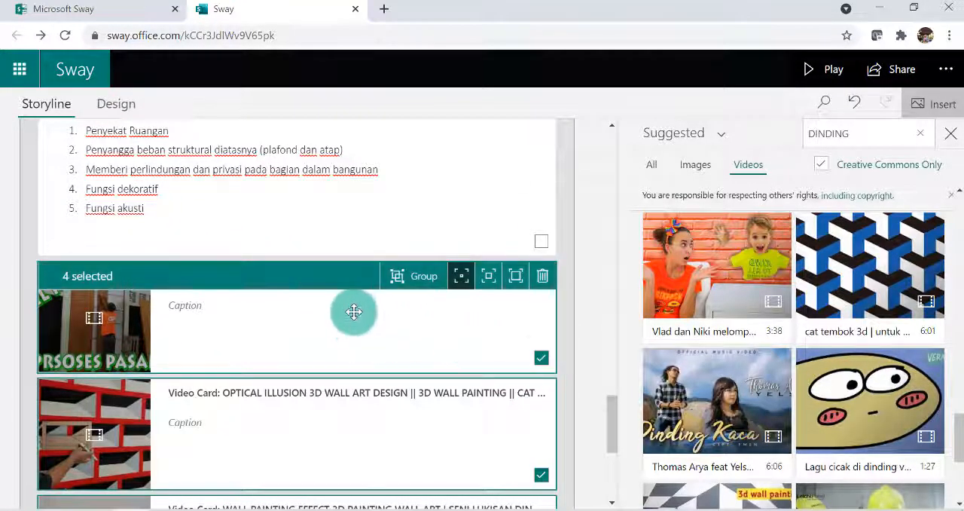
left_click(423, 278)
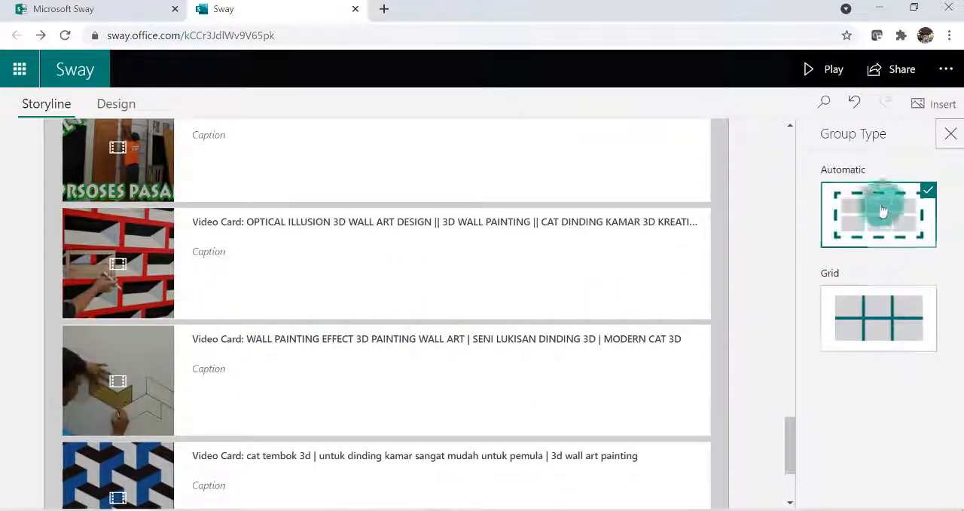
left_click(872, 328)
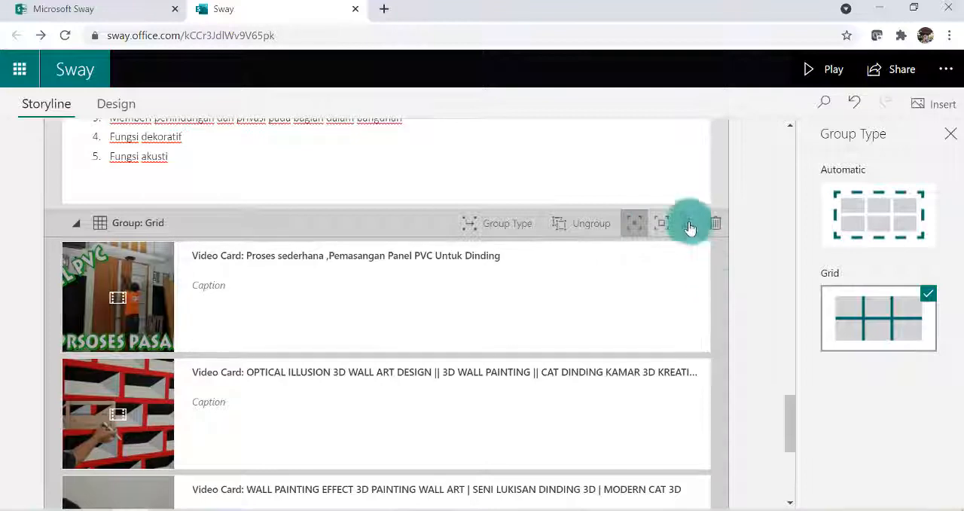
left_click(663, 224)
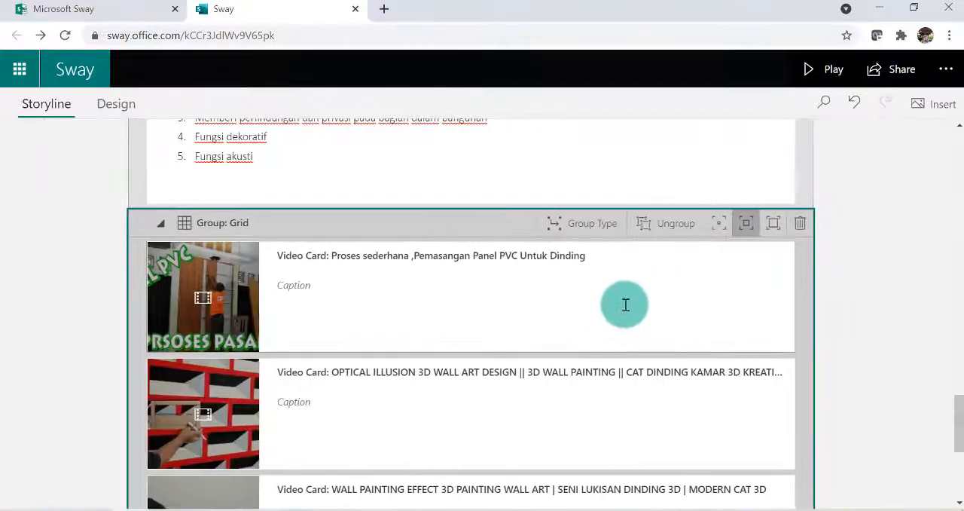
Preview the presentation, check how the DINDING text and video grid look, and return to editing
left_click(832, 72)
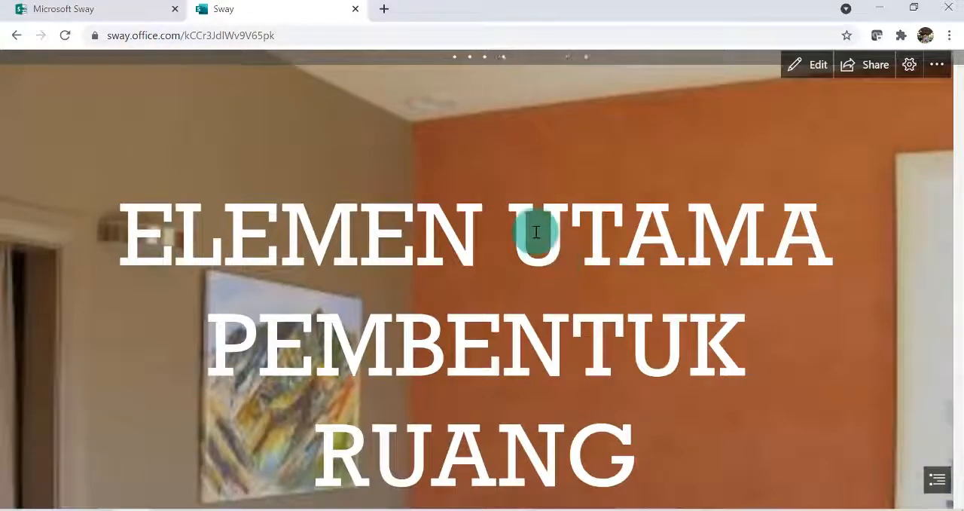
scroll(536, 232, "down", 5)
scroll(551, 229, "down", 12)
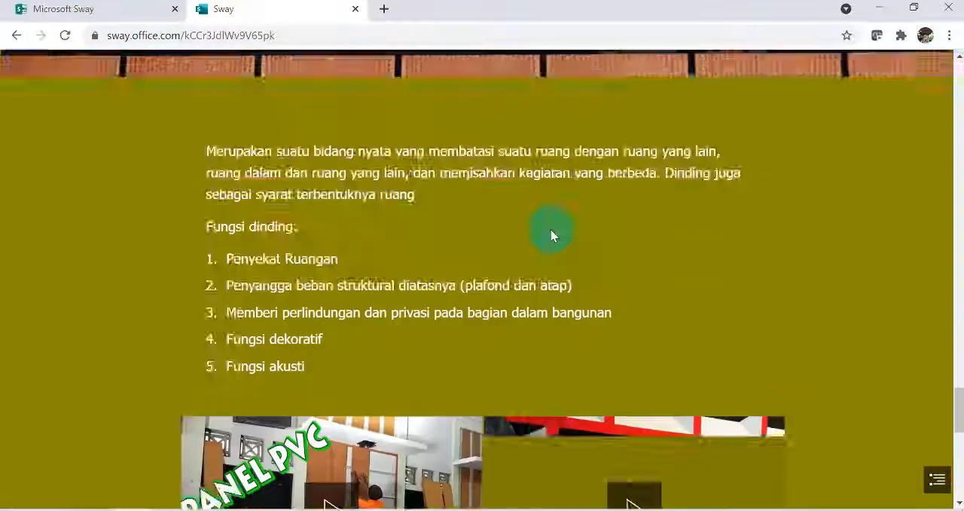
scroll(561, 228, "up", 9)
scroll(567, 238, "down", 10)
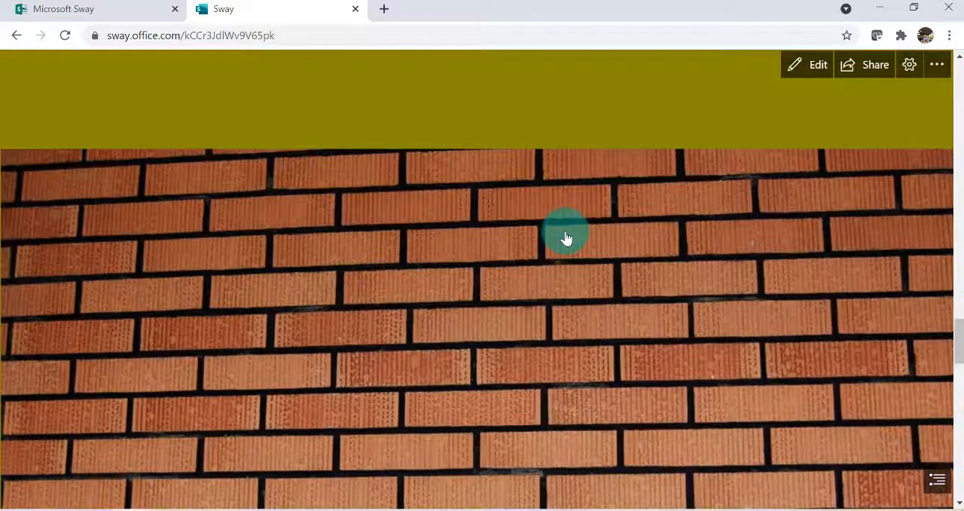
scroll(519, 301, "up", 3)
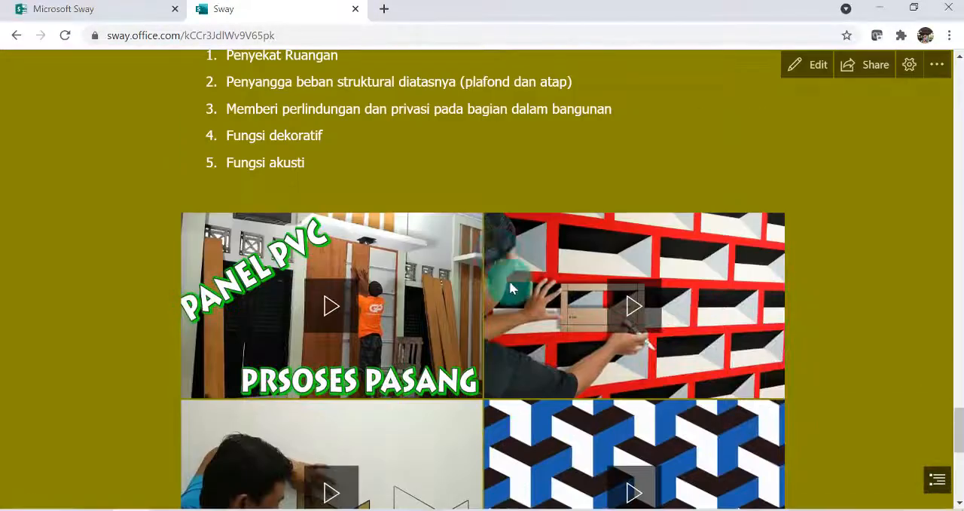
scroll(452, 287, "down", 3)
scroll(362, 284, "up", 3)
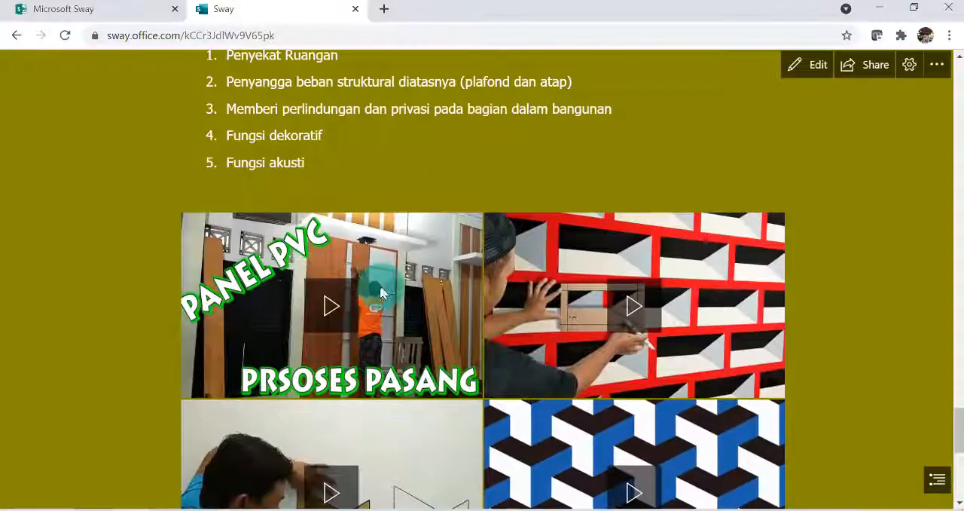
left_click(816, 68)
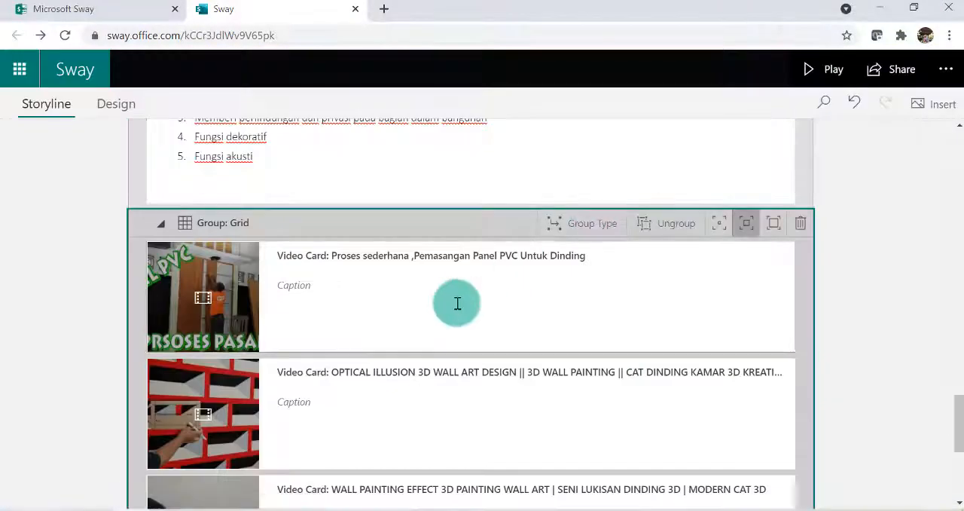
Insert an embed card below the DINDING video grid and make its embed code field ready for input
scroll(418, 345, "down", 3)
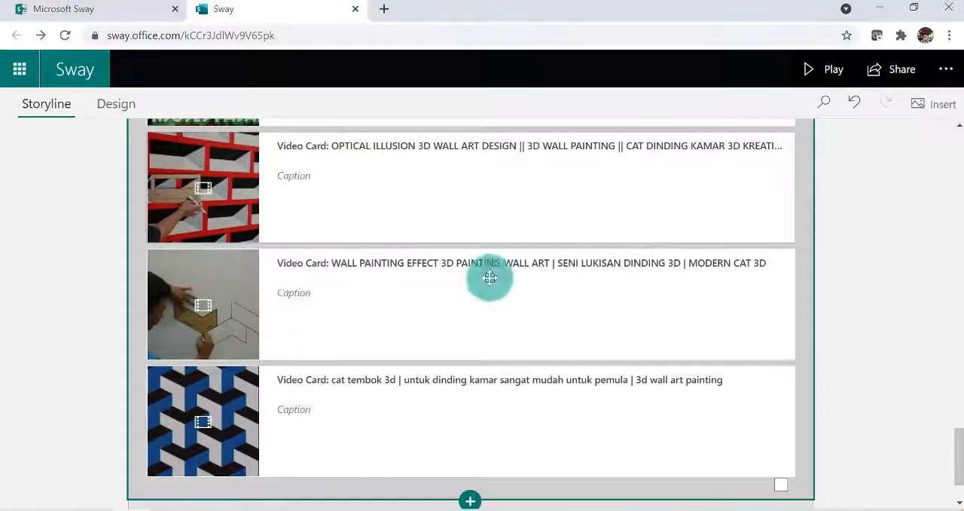
scroll(487, 437, "down", 2)
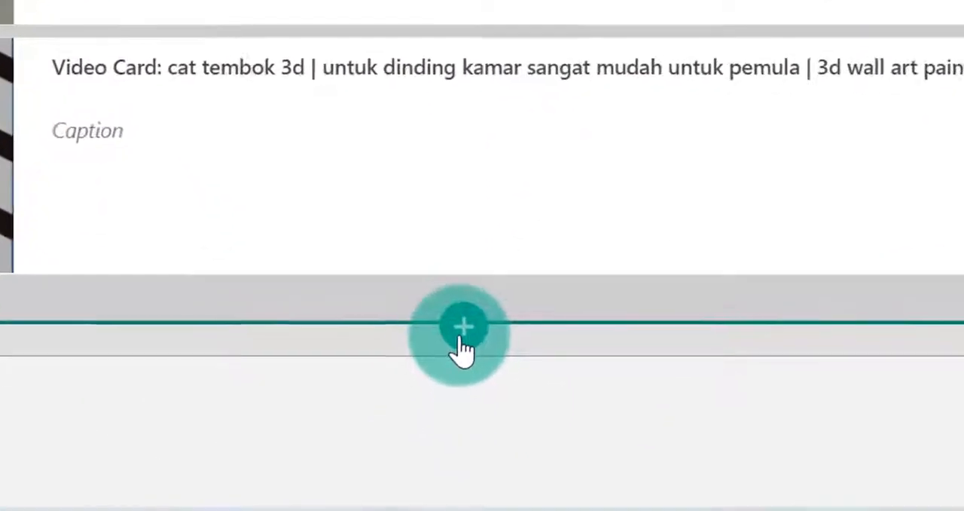
left_click(470, 424)
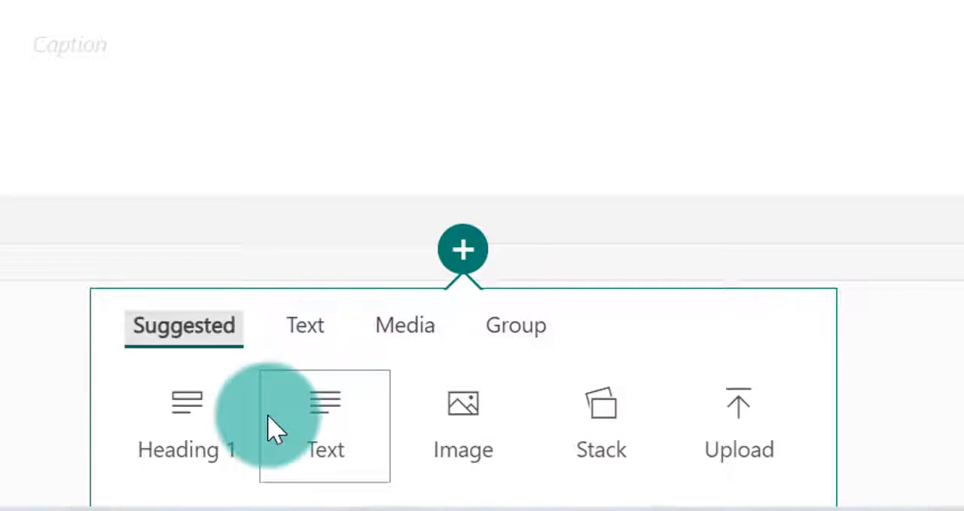
left_click(409, 346)
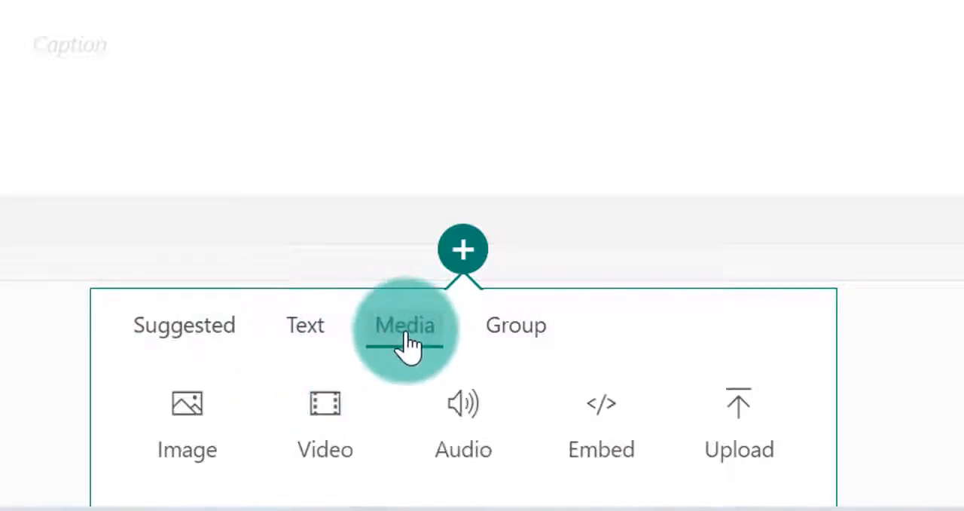
left_click(607, 430)
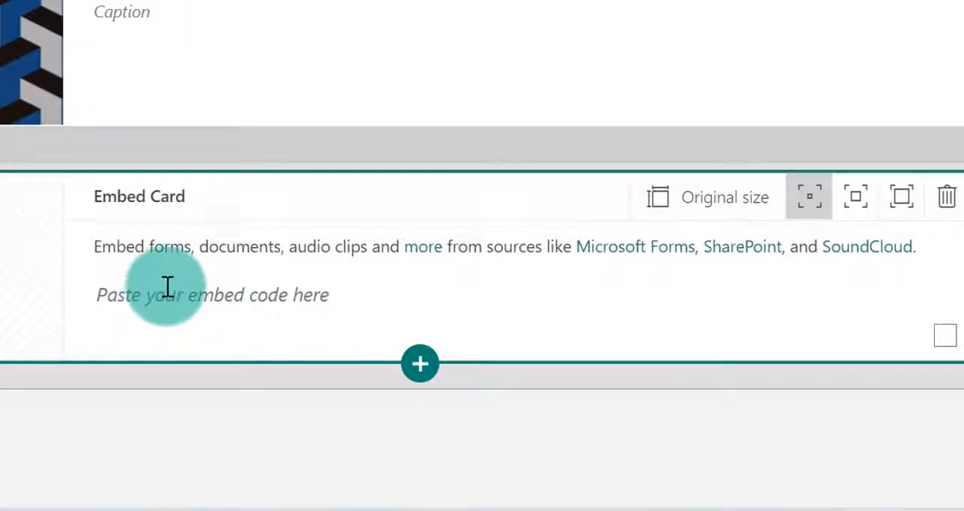
left_click(103, 294)
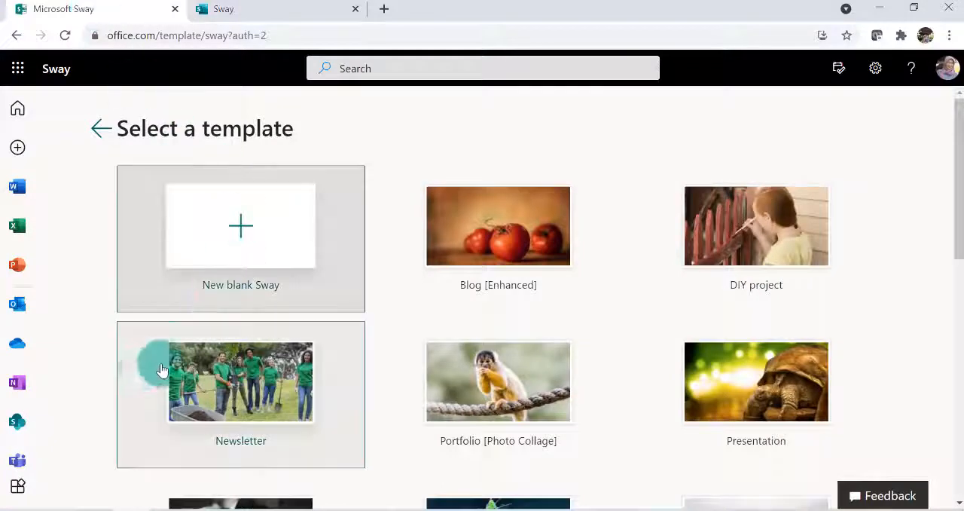
Switch to Microsoft Forms and open the "Ulangan Harian APL" quiz
scroll(37, 385, "down", 2)
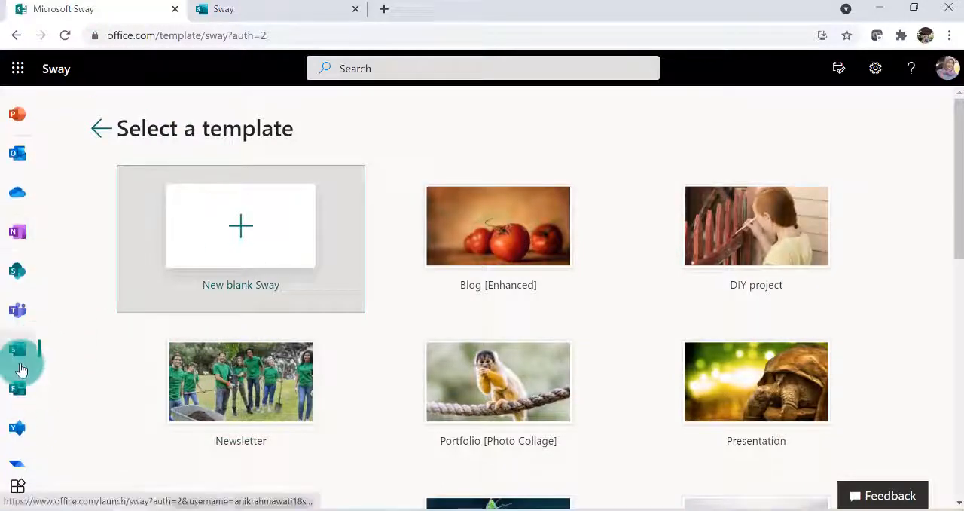
left_click(18, 388)
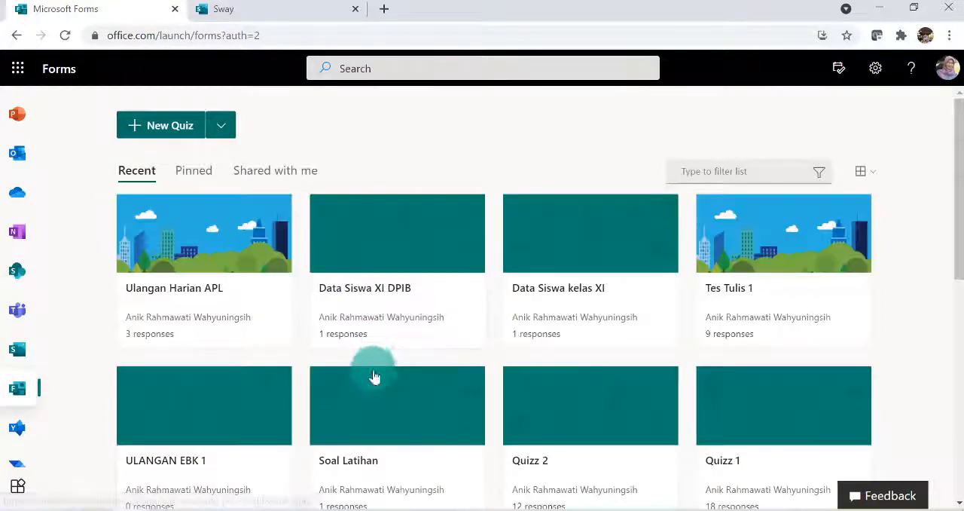
left_click(216, 309)
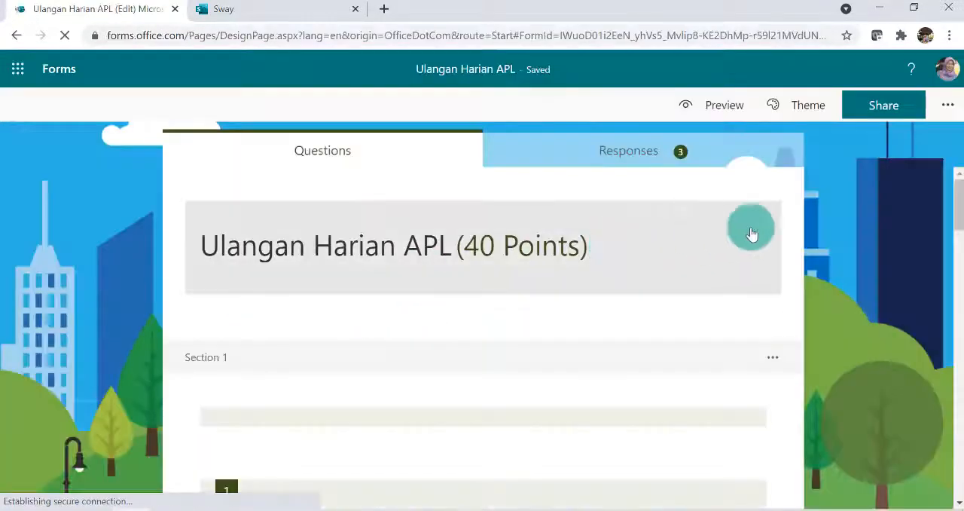
Share the quiz so that anyone can respond and copy its embed code
left_click(895, 128)
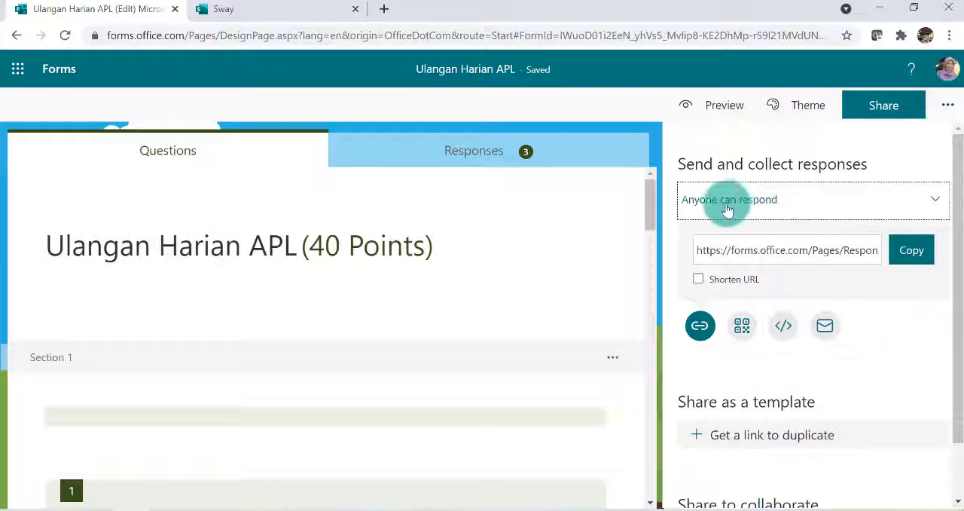
left_click(934, 205)
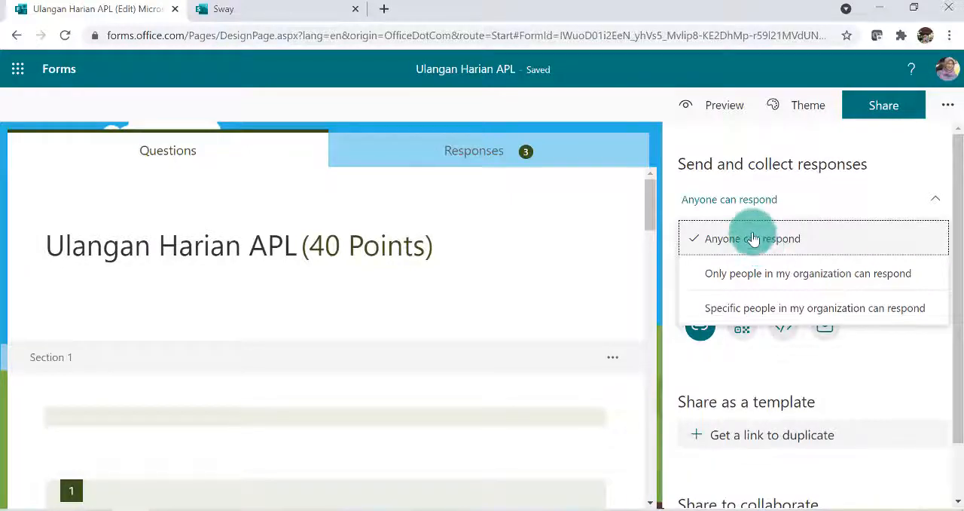
left_click(753, 238)
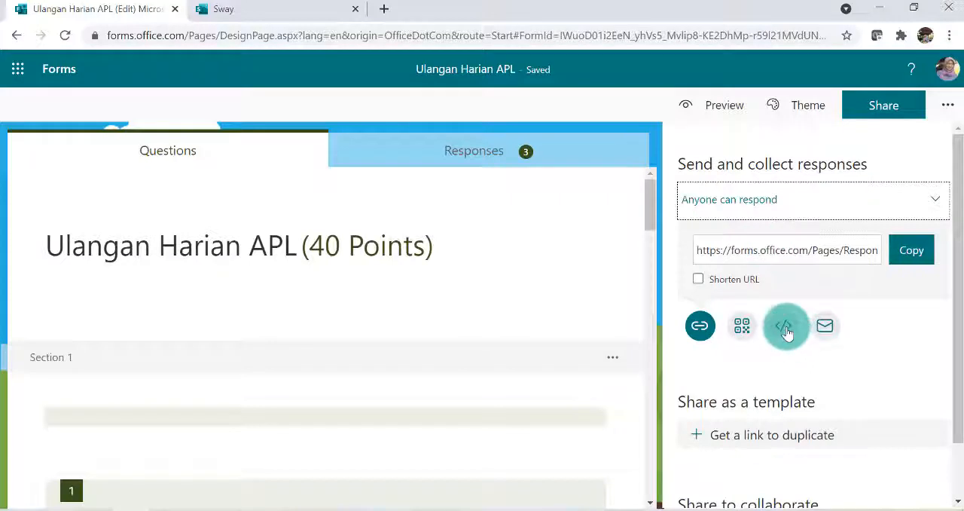
left_click(786, 330)
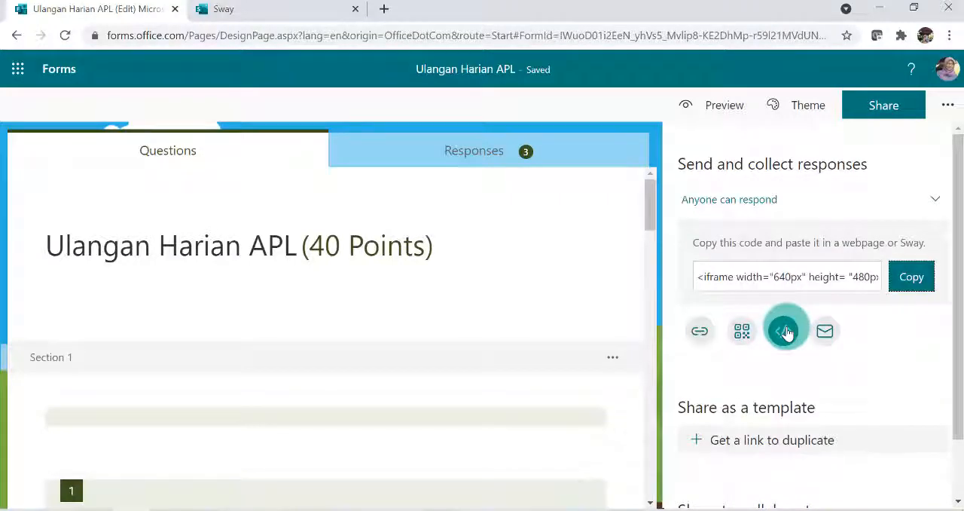
left_click(912, 278)
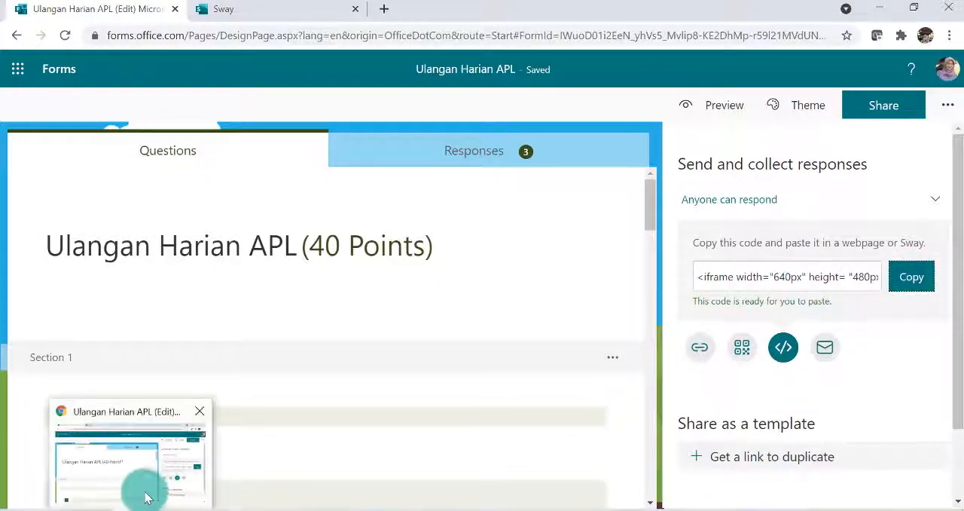
Return to Sway and paste the copied quiz embed code into the embed card
left_click(295, 17)
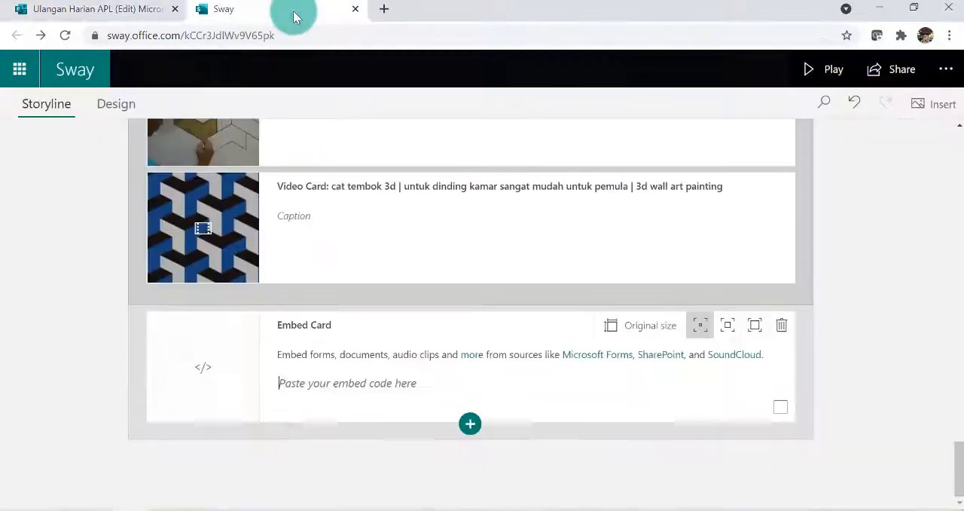
left_click(300, 392)
left_click(274, 381)
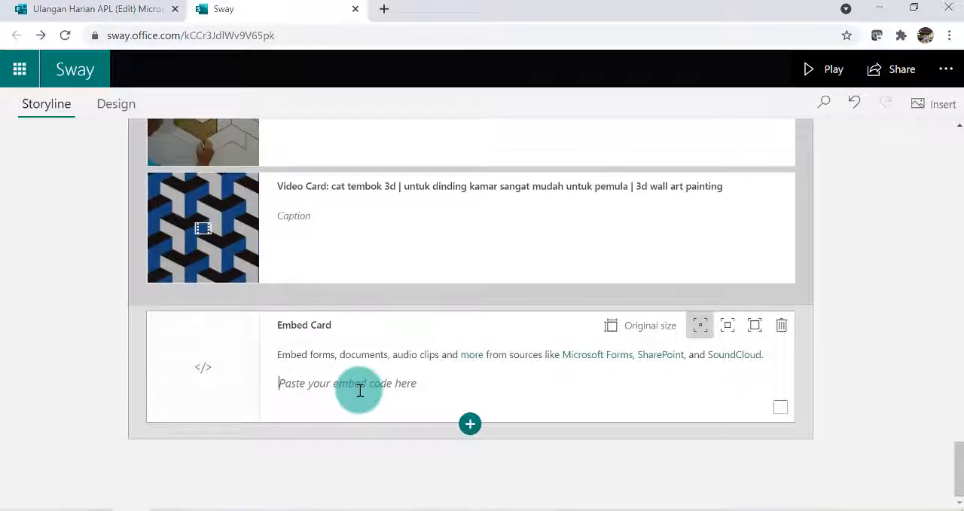
key("ctrl+v")
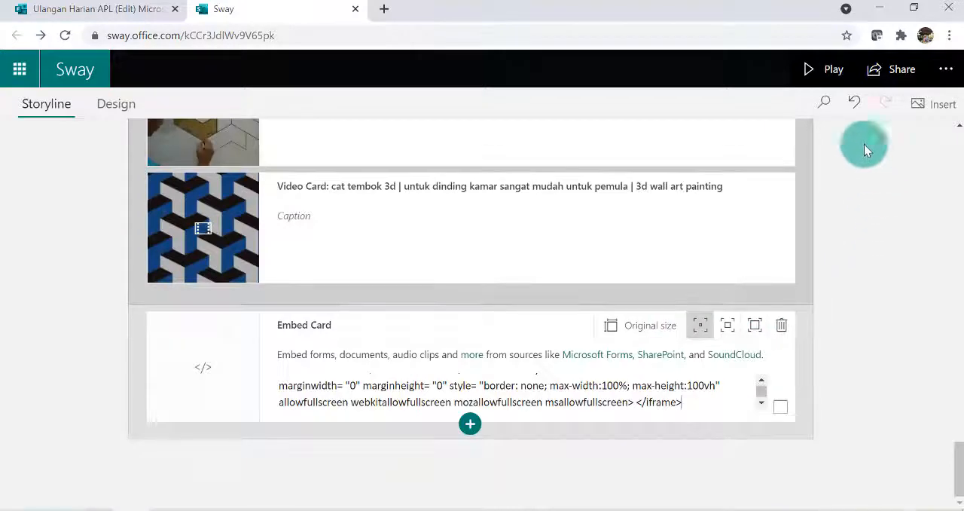
Preview the presentation to check the embedded "Ulangan Harian APL" quiz at its end, and return to editing
left_click(829, 69)
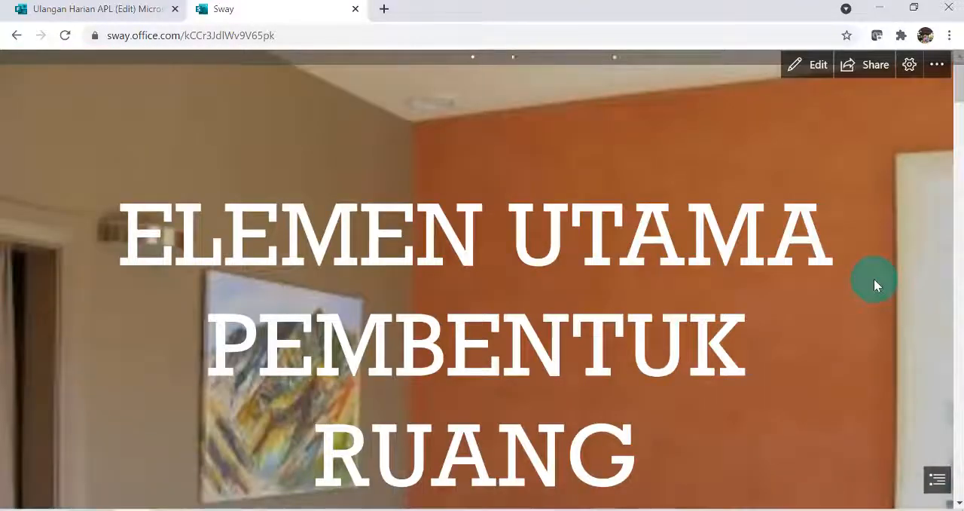
scroll(874, 279, "down", 7)
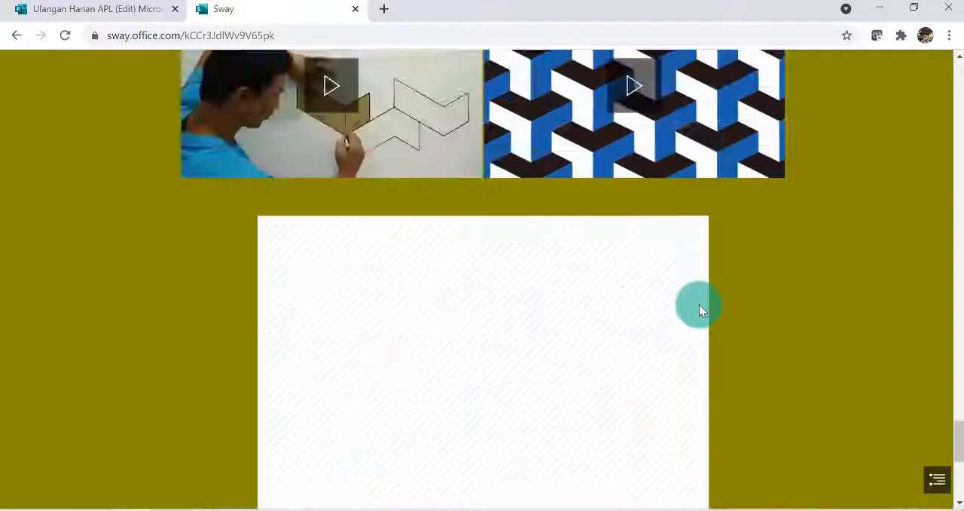
scroll(699, 305, "down", 6)
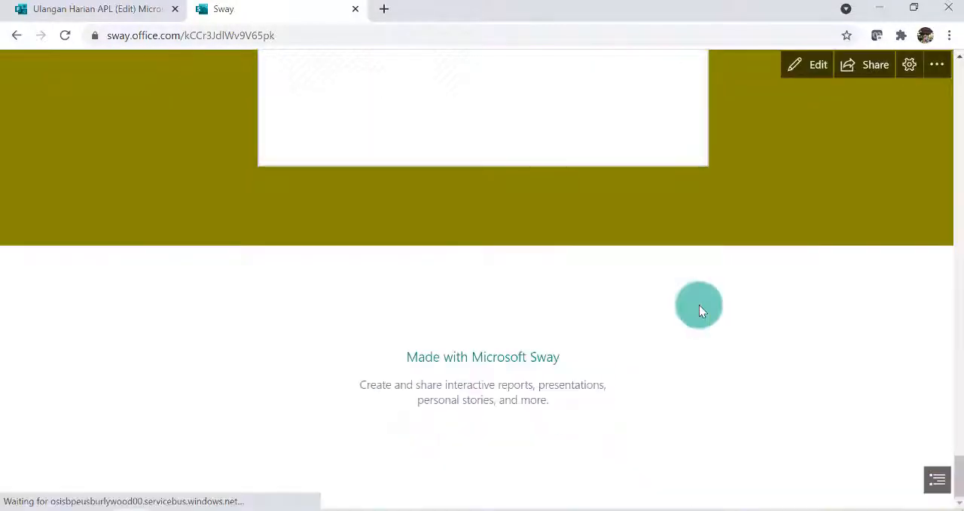
scroll(699, 304, "up", 3)
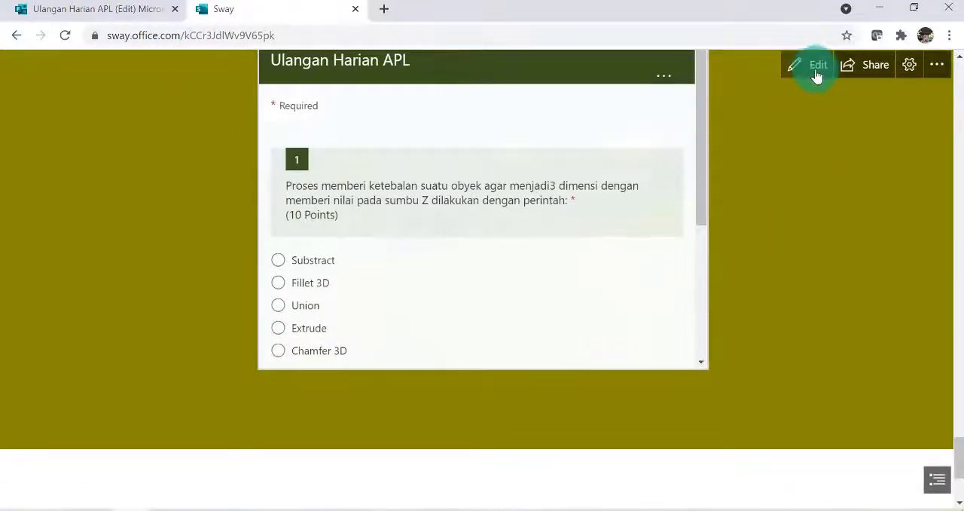
left_click(817, 75)
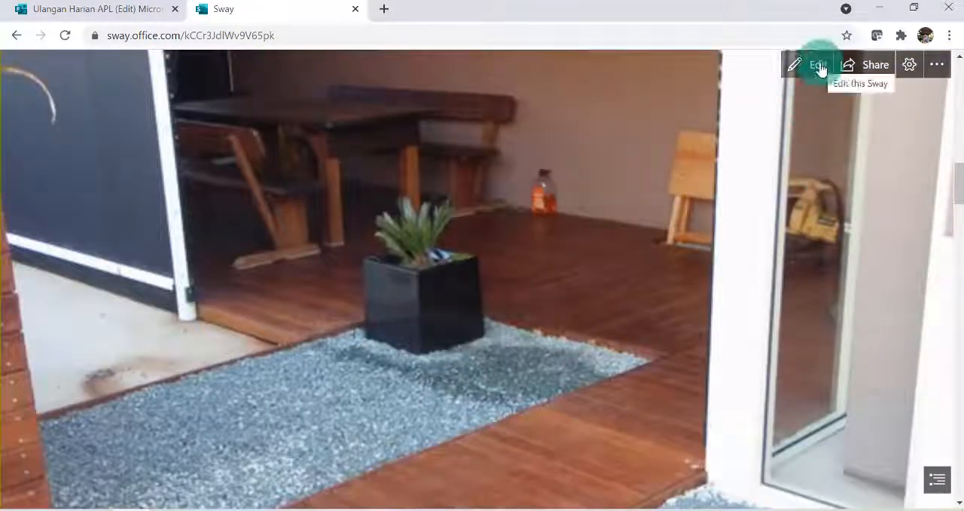
left_click(819, 66)
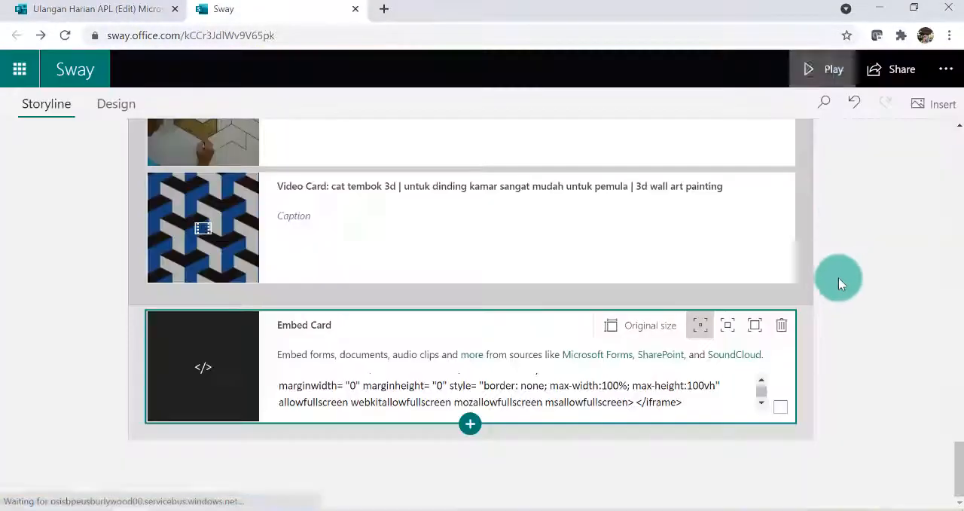
Try the embed card at its original size, preview the quiz in the presentation, and return to editing
left_click(641, 332)
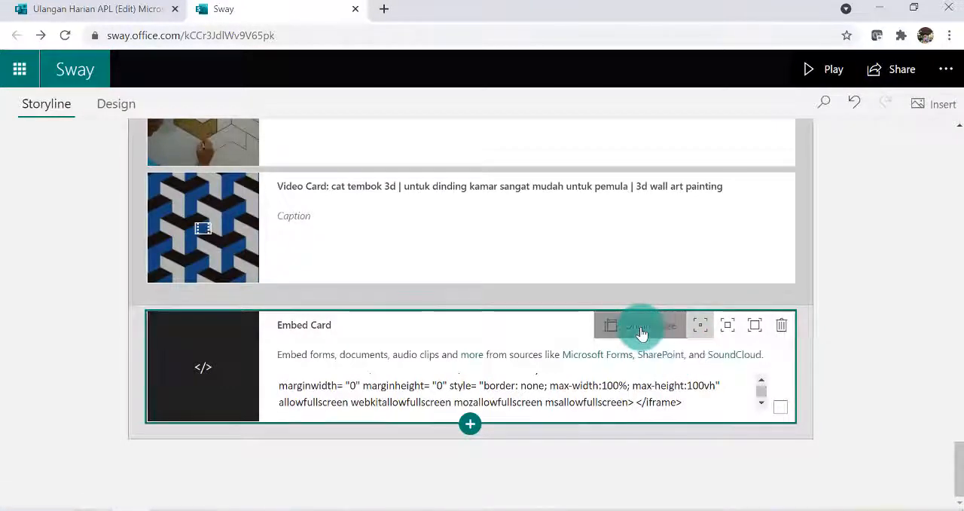
left_click(834, 70)
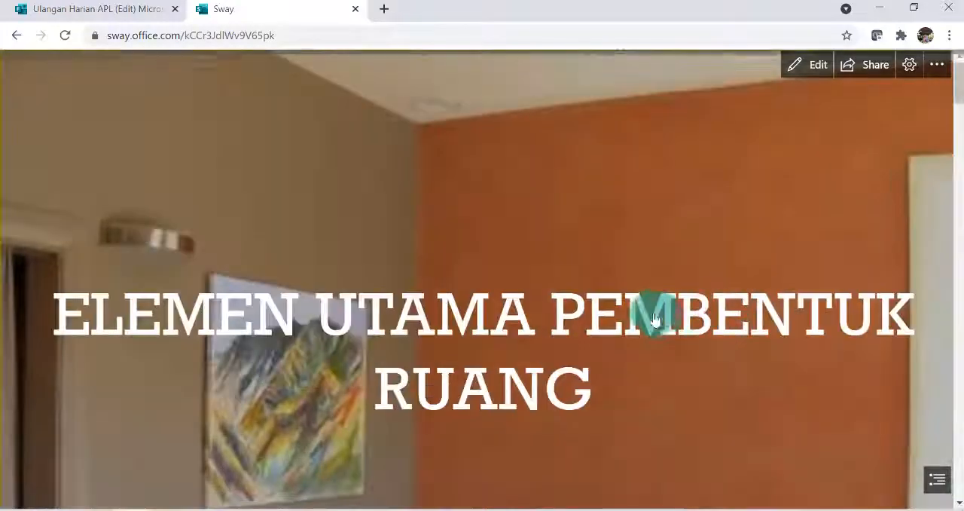
scroll(655, 320, "down", 15)
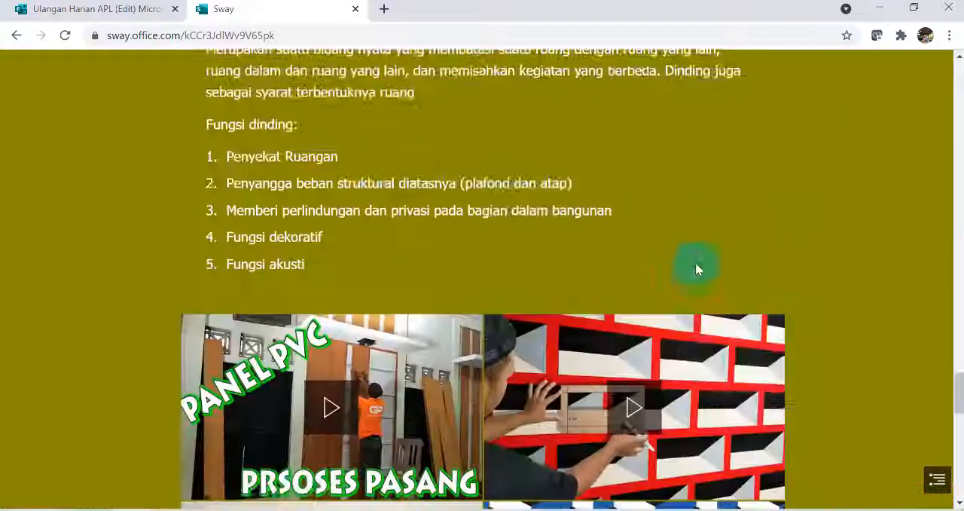
scroll(697, 260, "down", 10)
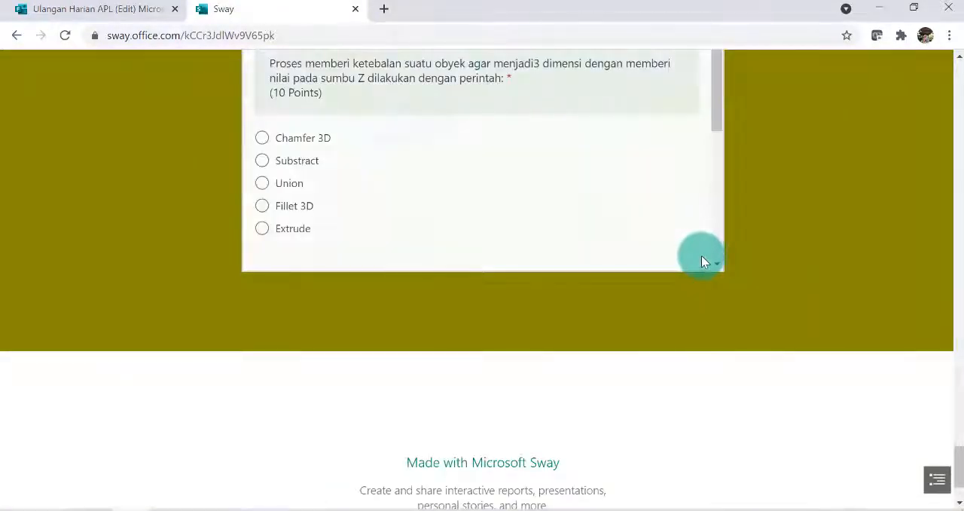
scroll(731, 188, "up", 3)
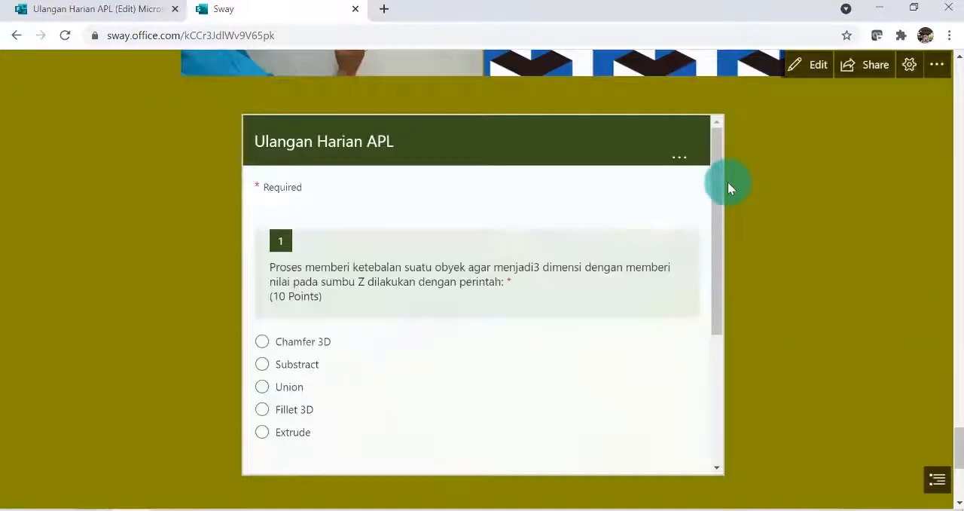
left_click(818, 66)
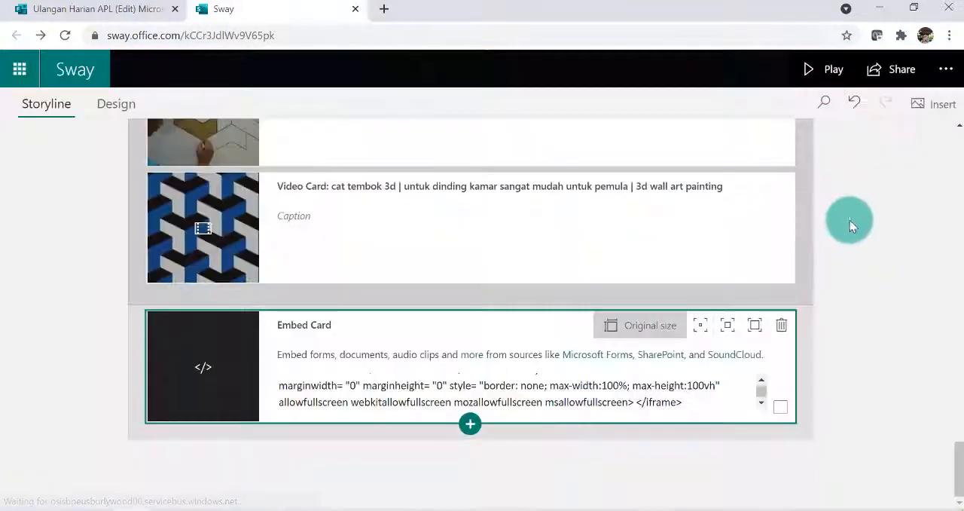
Give the quiz embed card intense emphasis
left_click(755, 329)
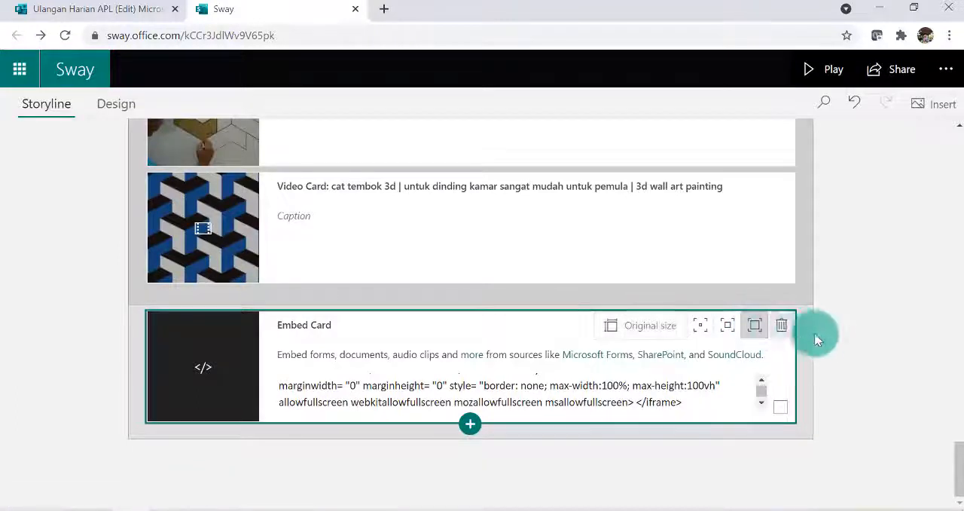
Preview the presentation down to the embedded "Ulangan Harian APL" quiz to check its enlarged display, and return to editing
left_click(832, 72)
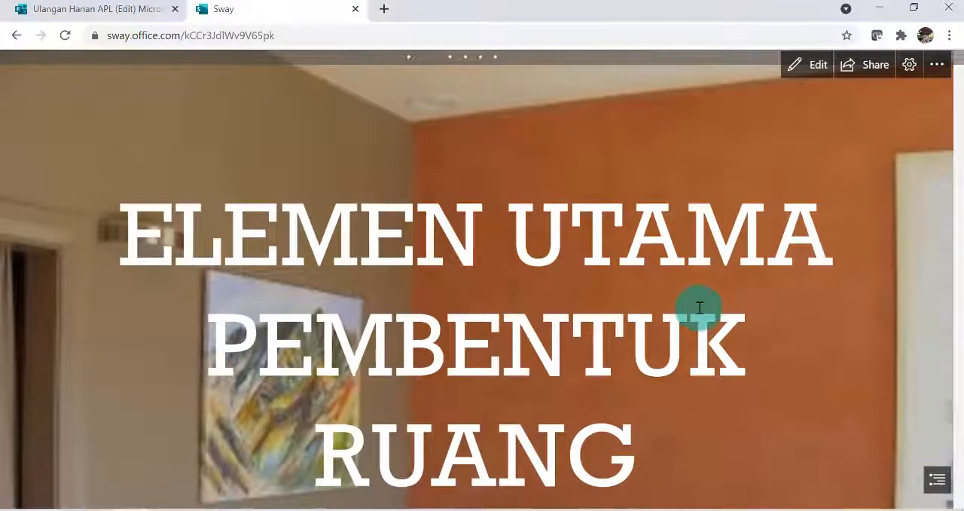
scroll(699, 307, "down", 10)
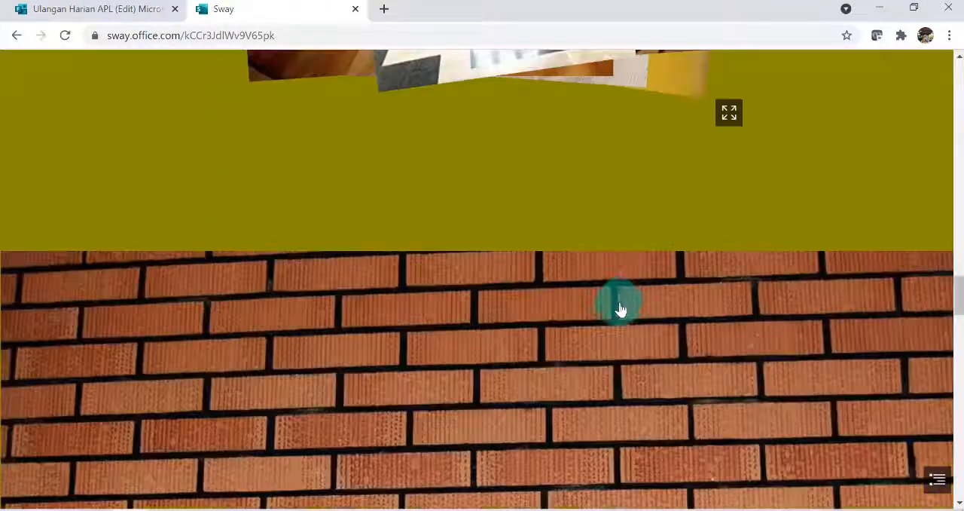
scroll(625, 301, "down", 15)
scroll(637, 284, "up", 5)
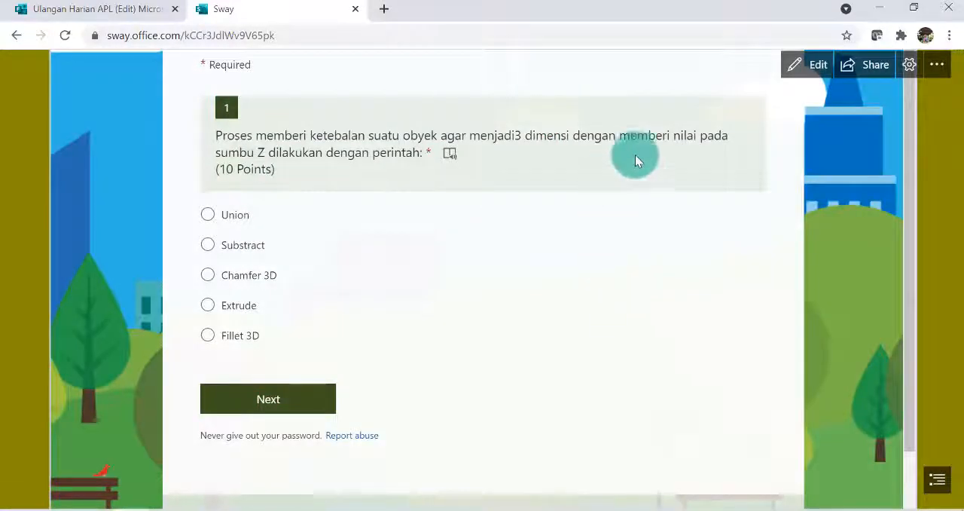
scroll(577, 243, "down", 2)
scroll(577, 256, "up", 2)
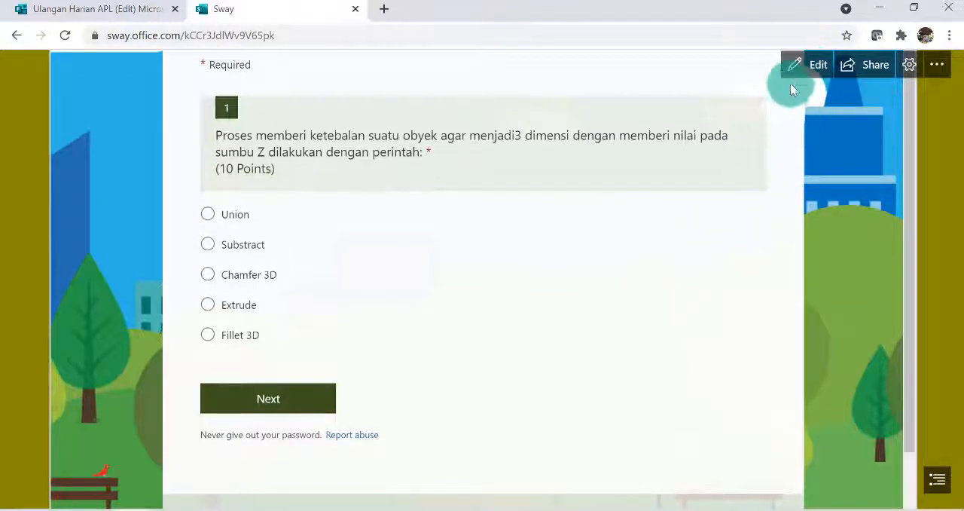
left_click(811, 68)
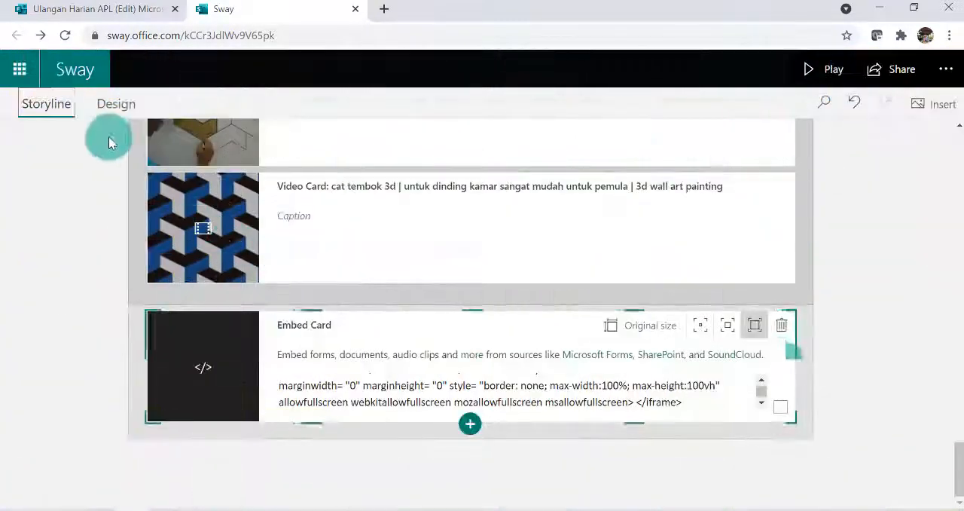
Remix the presentation's design and preview the new look from the title to the embedded quiz
left_click(110, 107)
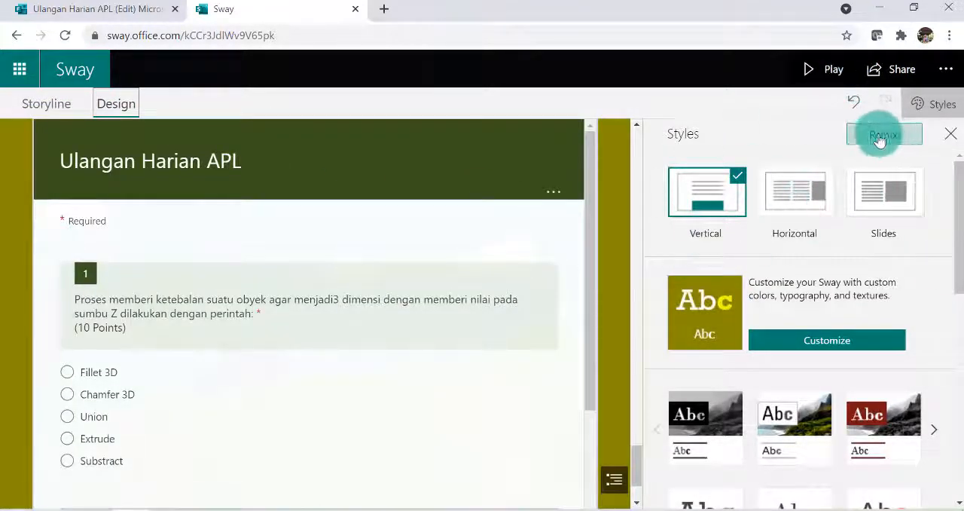
left_click(879, 138)
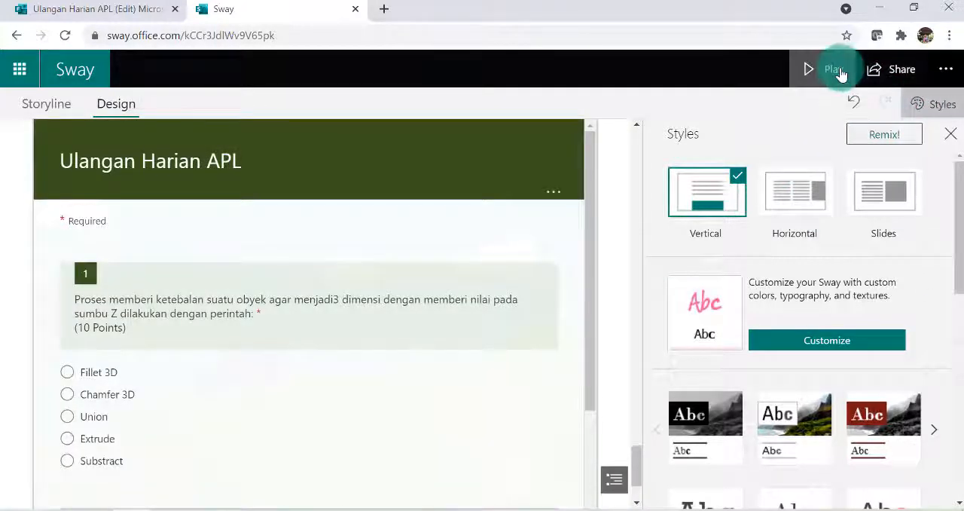
left_click(844, 88)
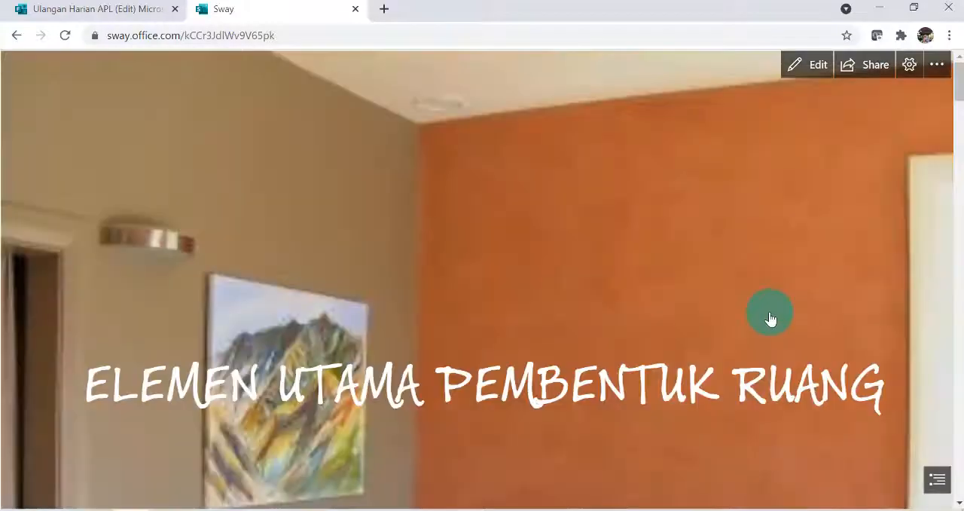
scroll(754, 337, "down", 5)
scroll(674, 306, "up", 5)
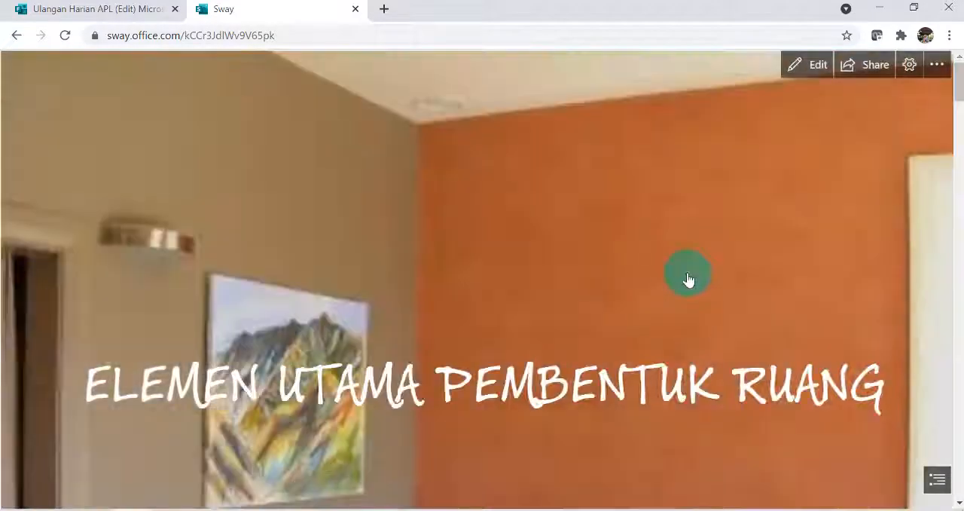
scroll(684, 284, "down", 15)
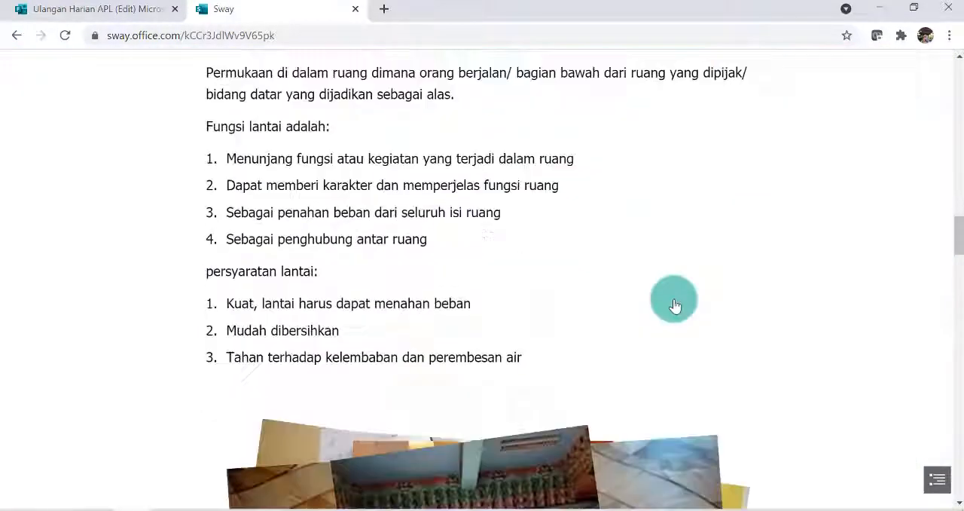
scroll(600, 319, "down", 20)
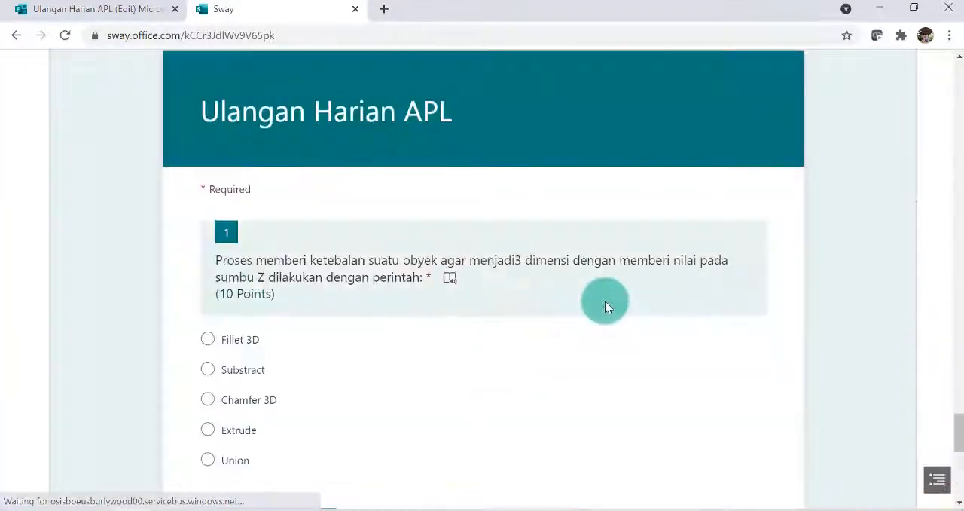
scroll(628, 317, "down", 2)
scroll(426, 241, "up", 2)
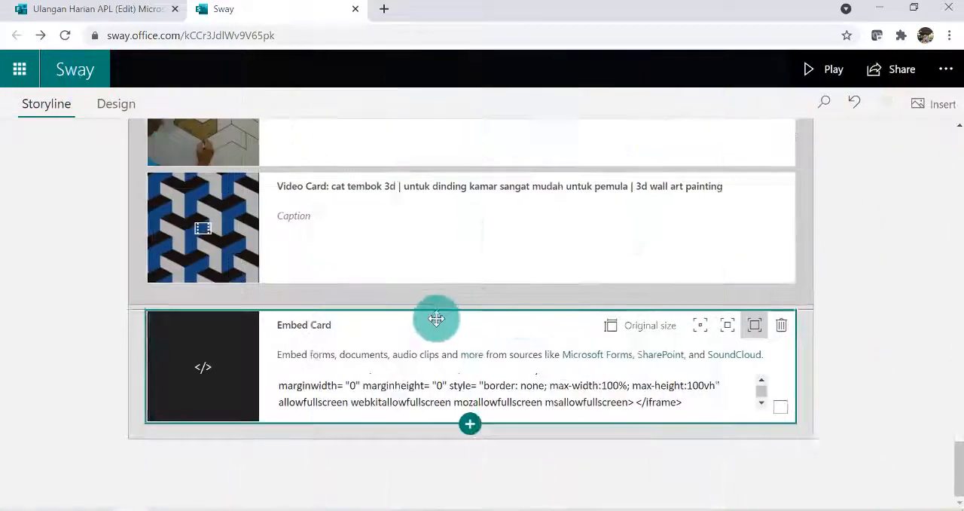
Return to the design view, remix the style again, and review the title and introductory text
scroll(489, 276, "up", 20)
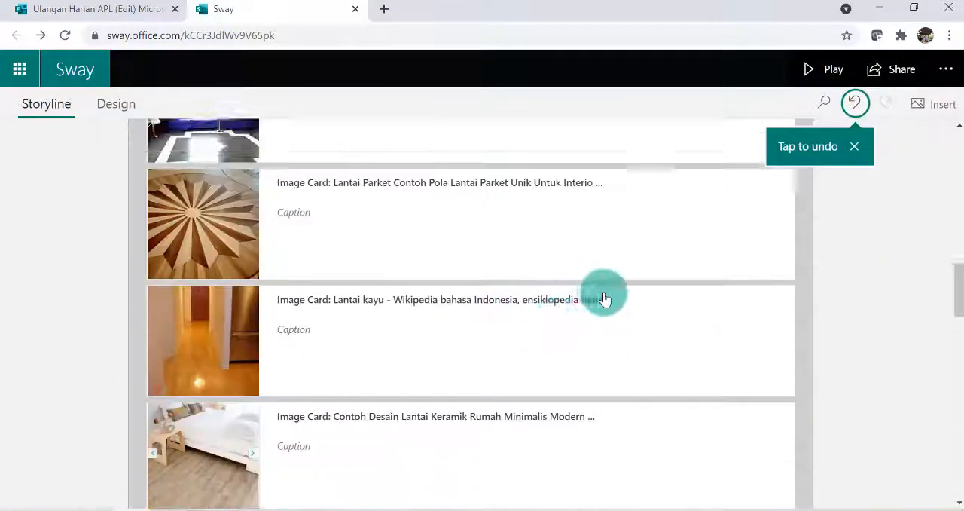
scroll(616, 305, "up", 10)
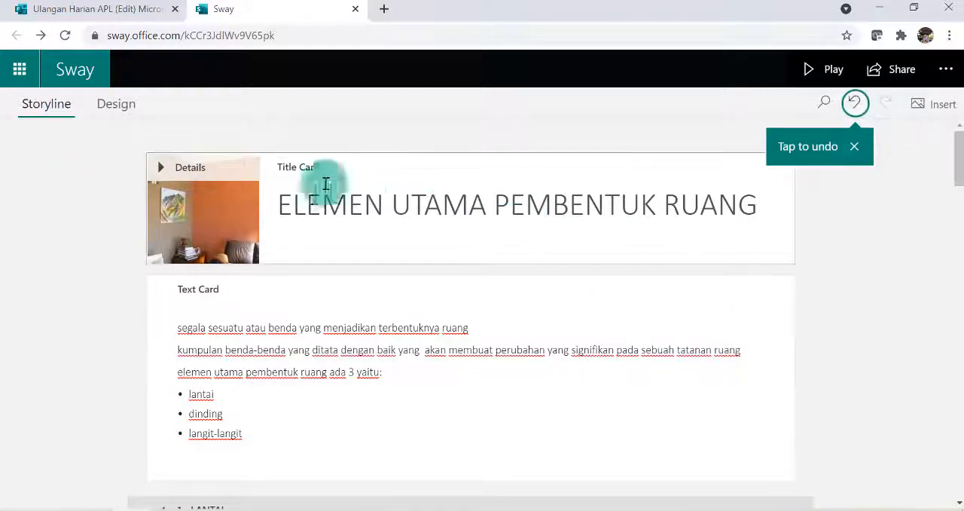
left_click(117, 109)
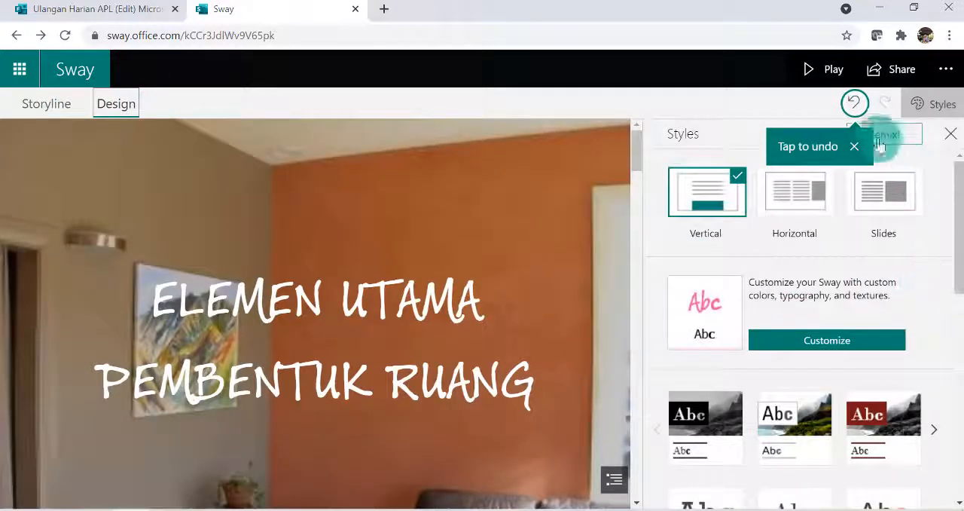
left_click(856, 146)
left_click(876, 142)
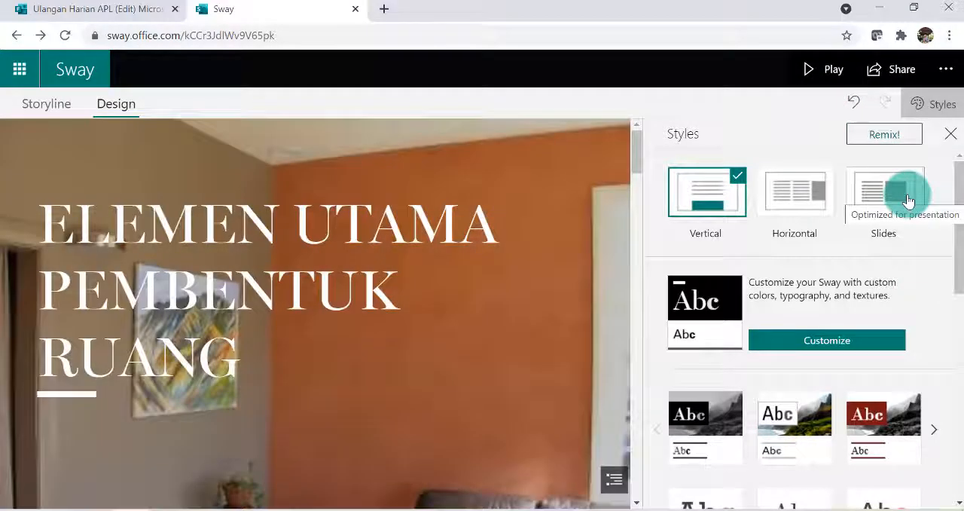
scroll(327, 256, "down", 5)
scroll(338, 266, "up", 2)
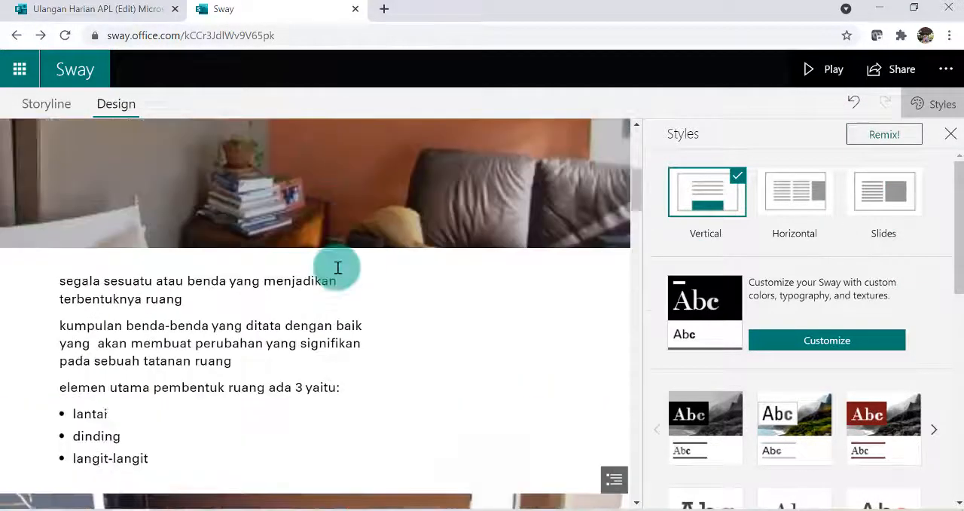
scroll(338, 268, "up", 3)
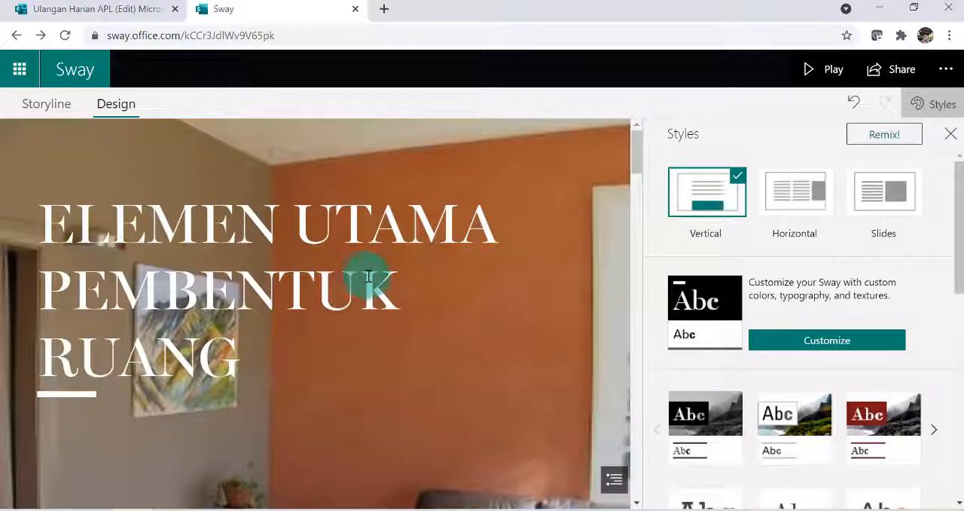
Remix the design repeatedly until the title gets purple banners, and set the layout to Vertical
left_click(885, 137)
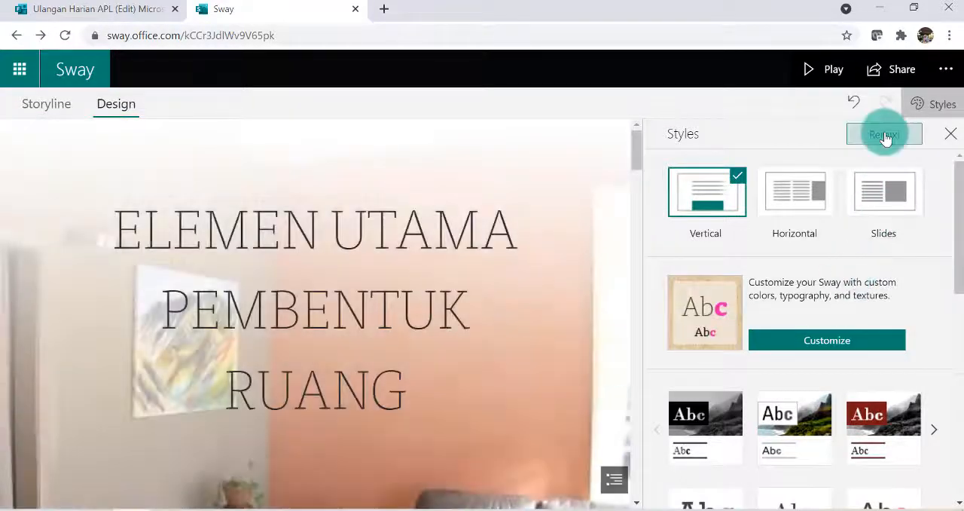
left_click(885, 137)
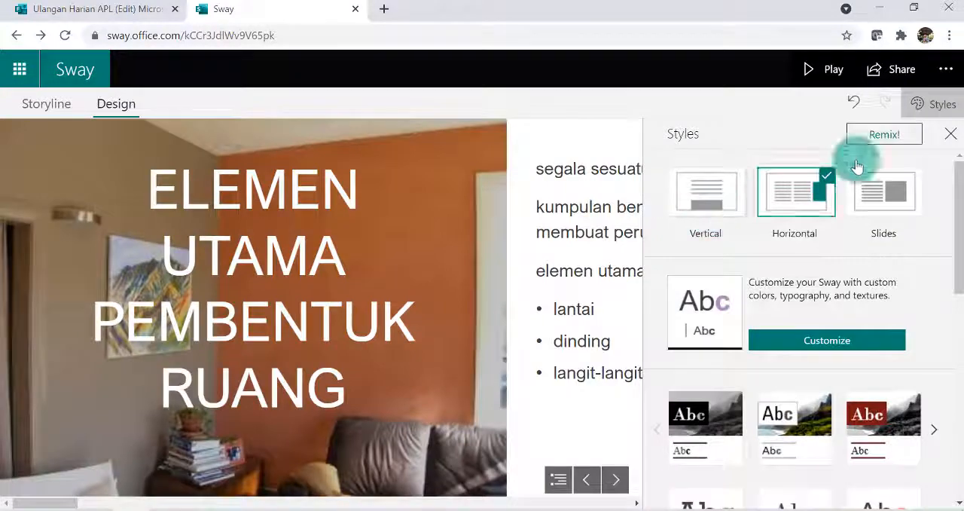
left_click(710, 207)
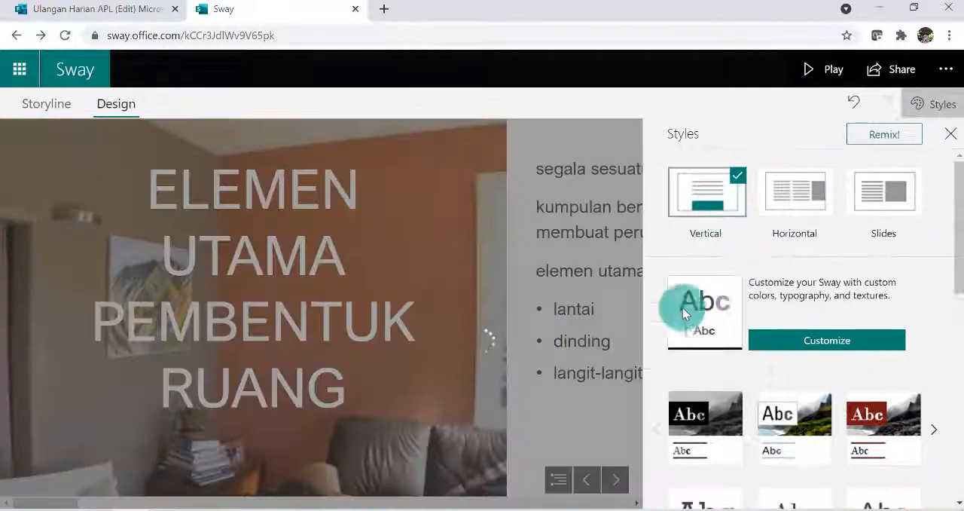
scroll(457, 357, "down", 5)
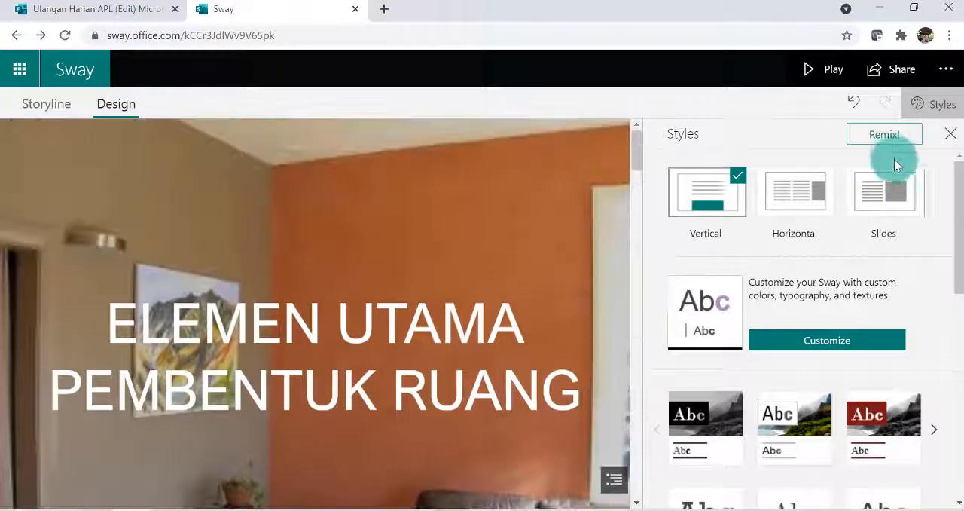
left_click(888, 137)
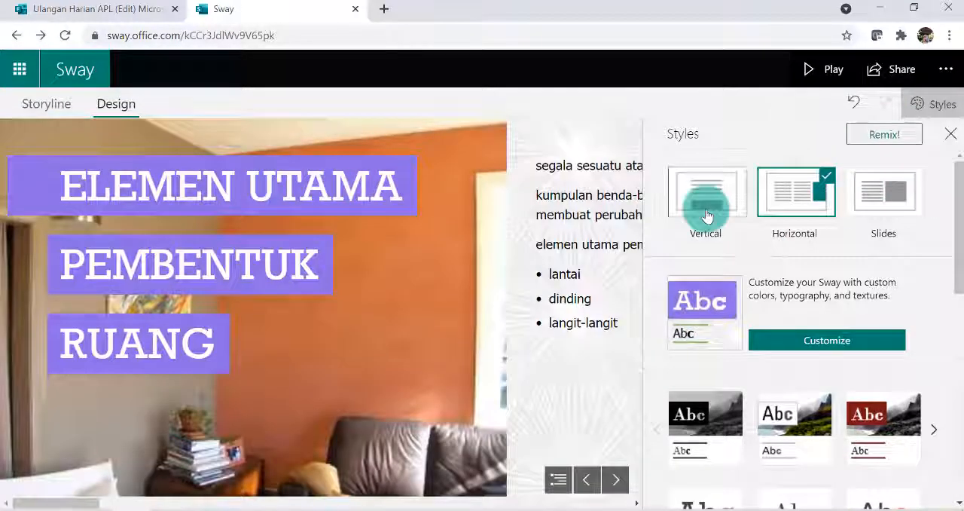
left_click(705, 202)
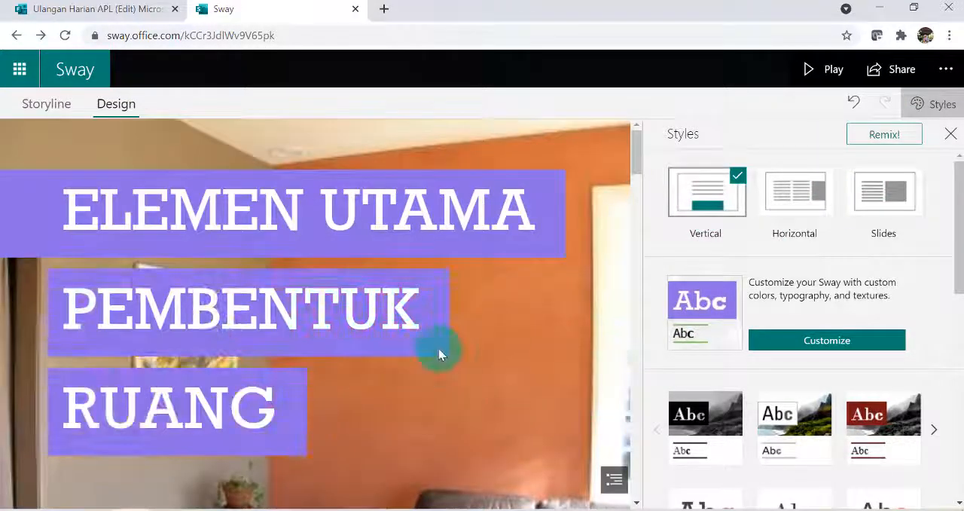
Preview the purple-banner design in the title and LANTAI sections, and return to editing
left_click(825, 70)
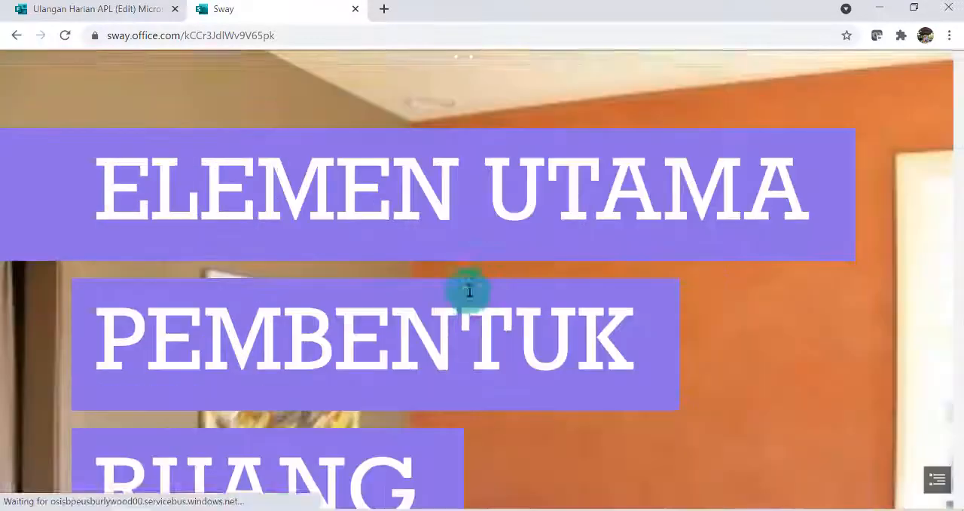
scroll(555, 369, "down", 3)
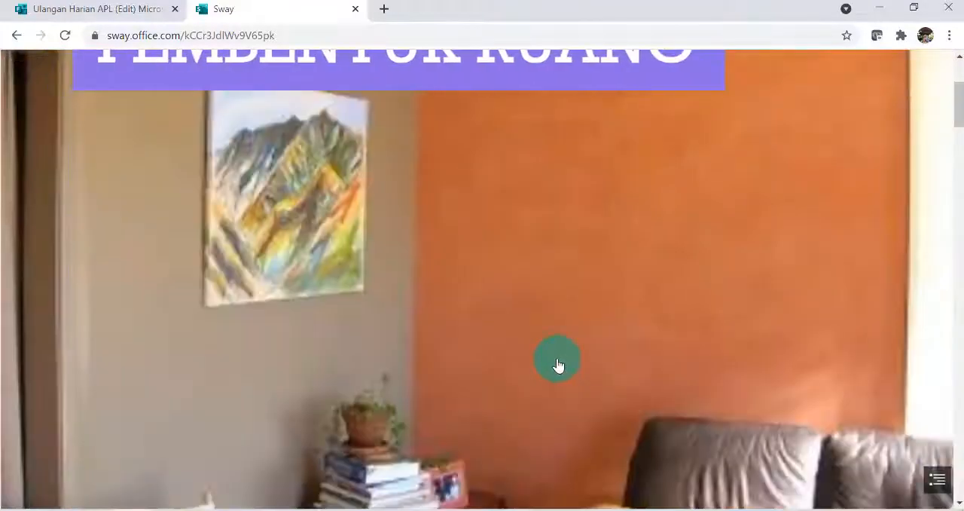
scroll(558, 362, "up", 3)
scroll(558, 361, "down", 10)
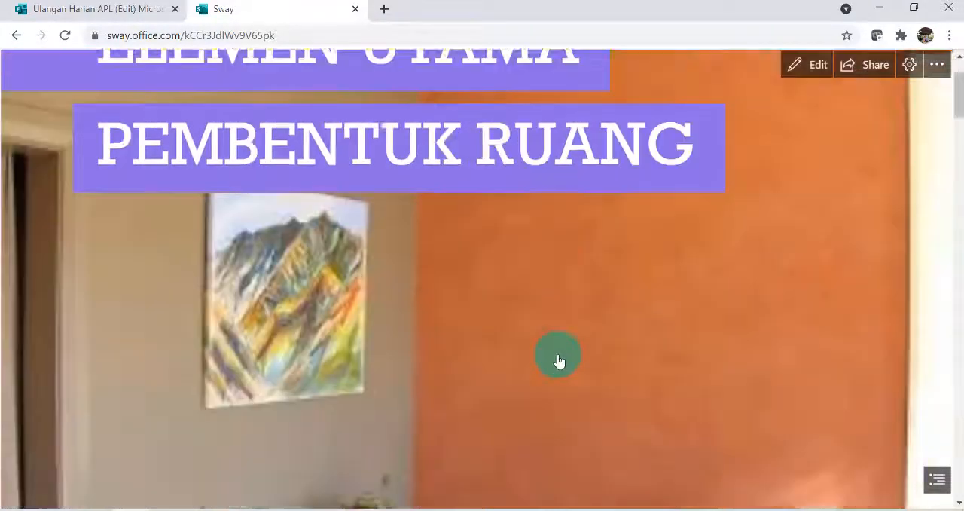
scroll(560, 361, "down", 7)
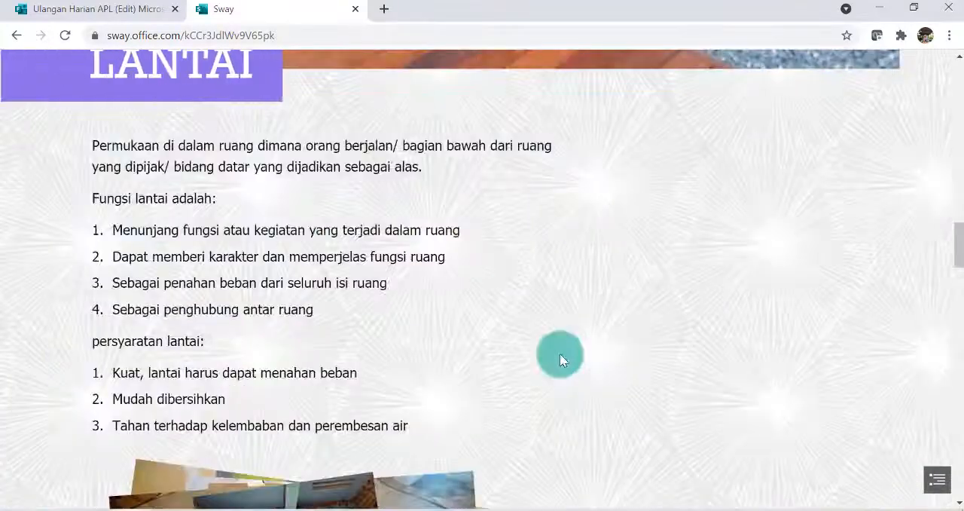
scroll(561, 360, "up", 4)
scroll(561, 354, "down", 10)
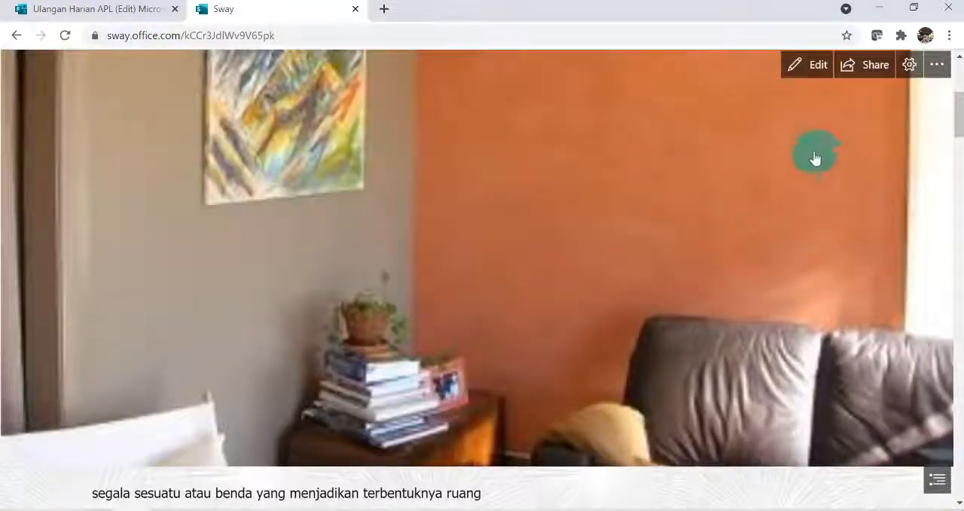
left_click(812, 67)
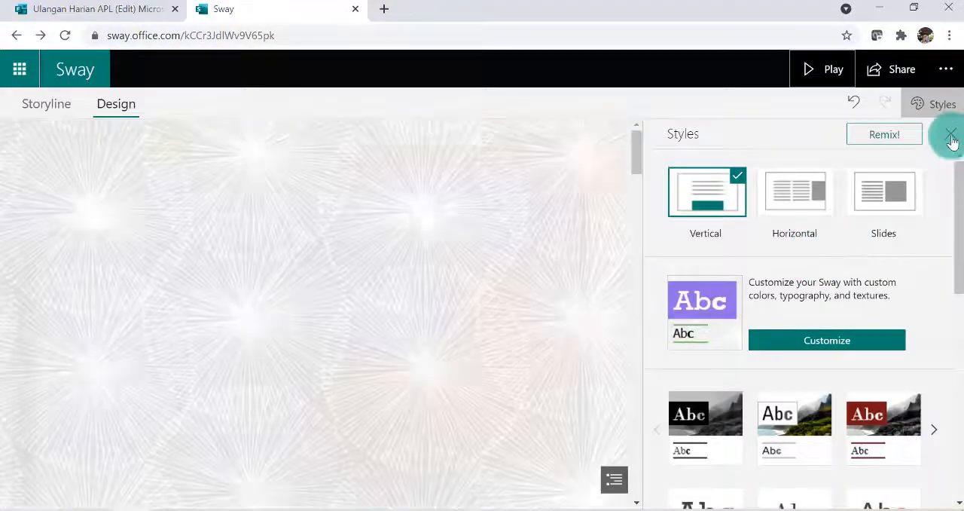
Close the style settings and open the presentation's sharing options
left_click(951, 135)
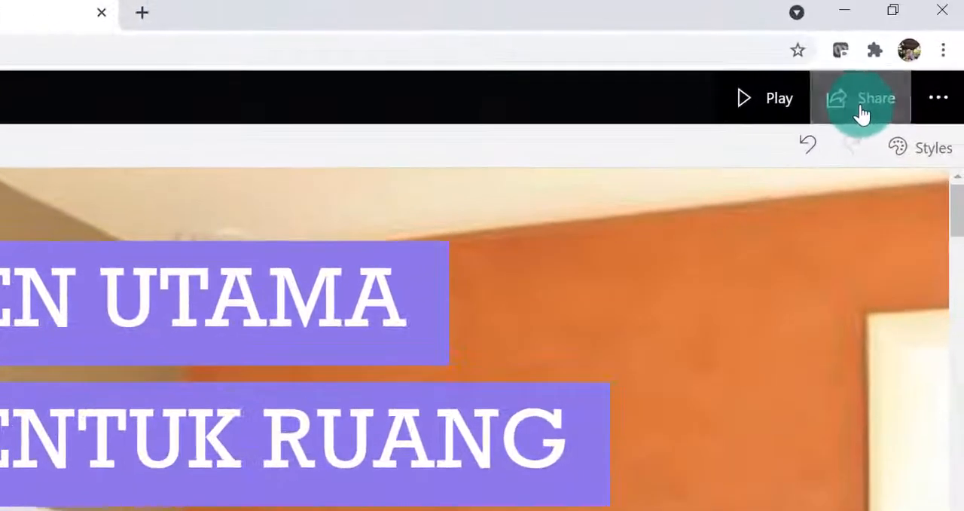
left_click(891, 76)
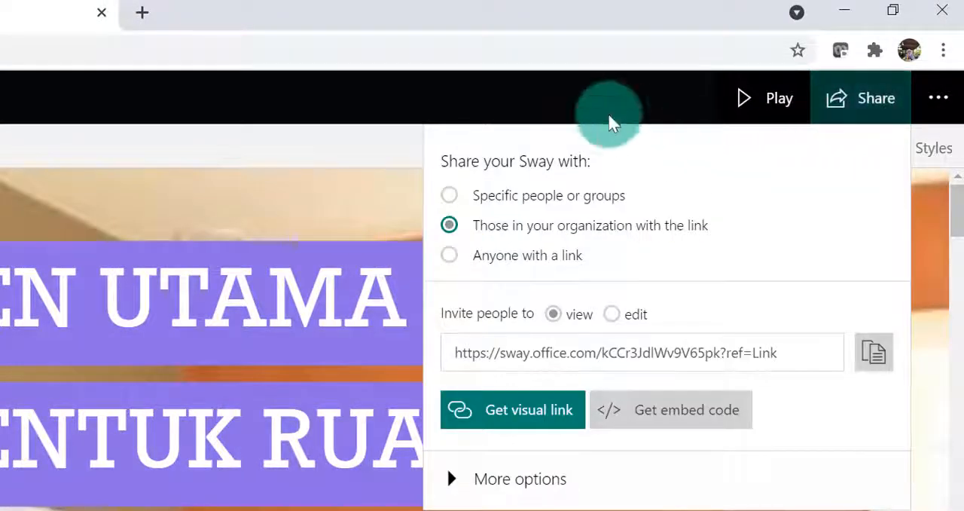
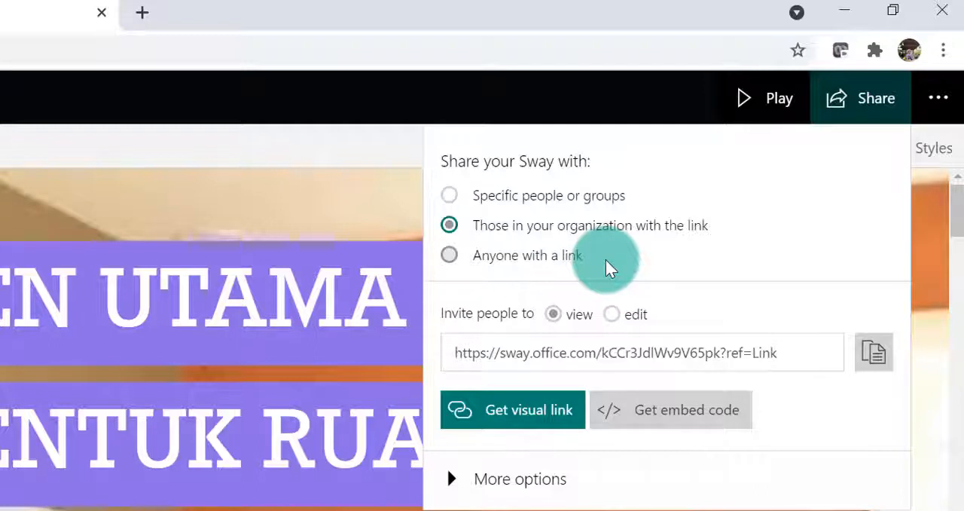
Share the Sway with anyone with a link, keep the invitation set to view, and copy the sharing link
left_click(452, 260)
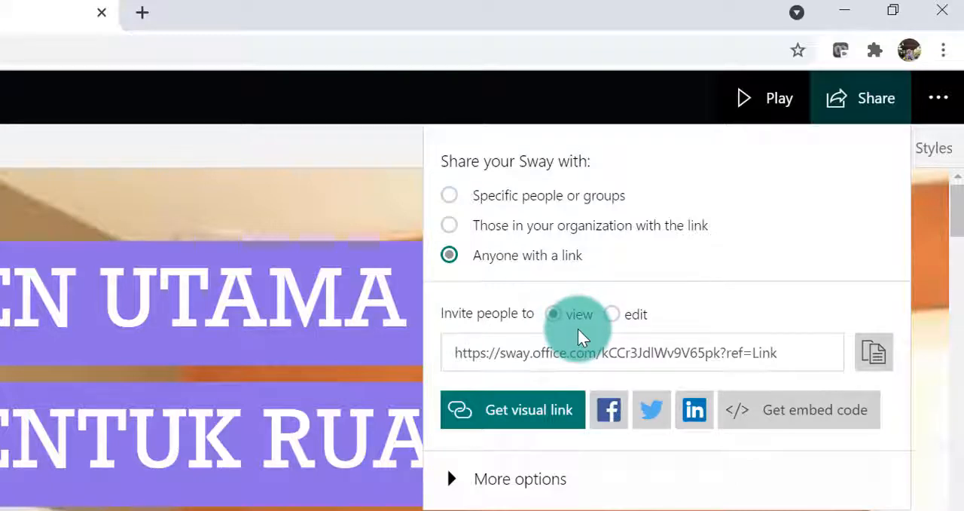
left_click(612, 315)
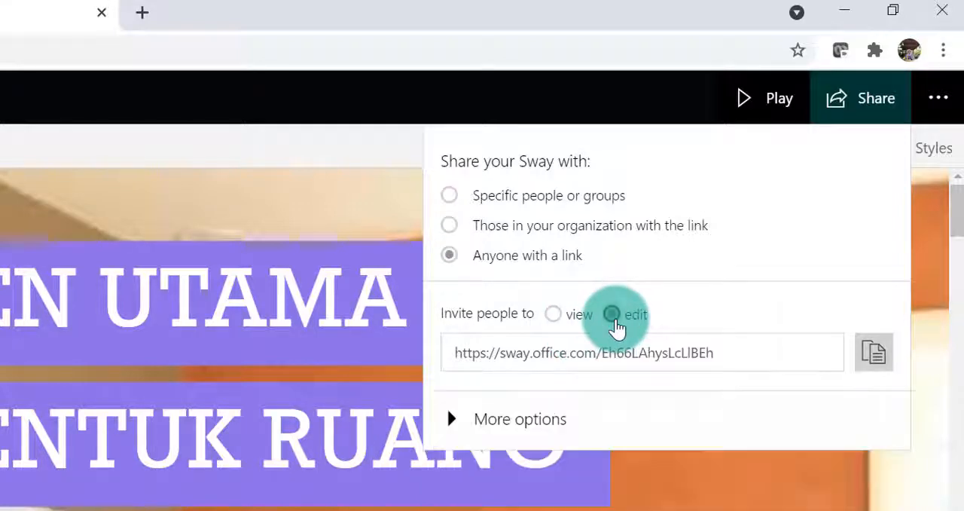
left_click(559, 324)
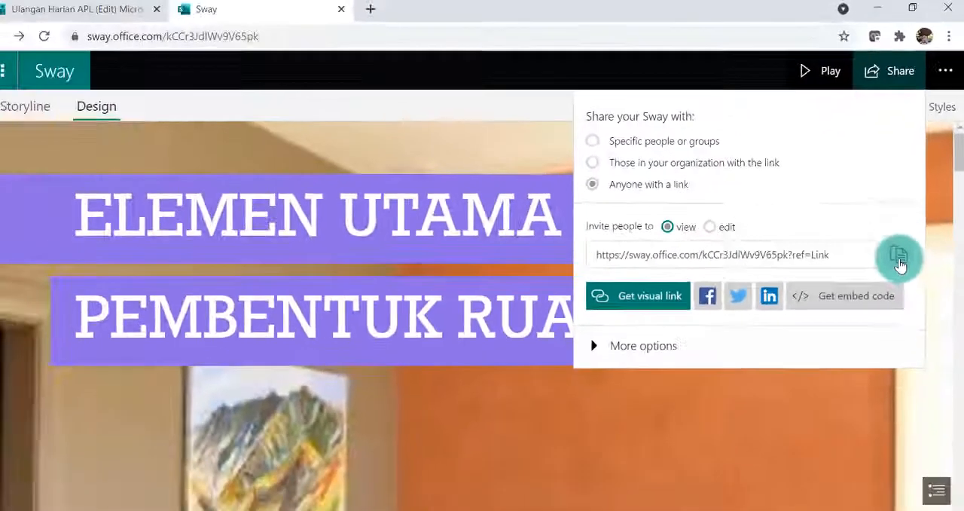
left_click(900, 260)
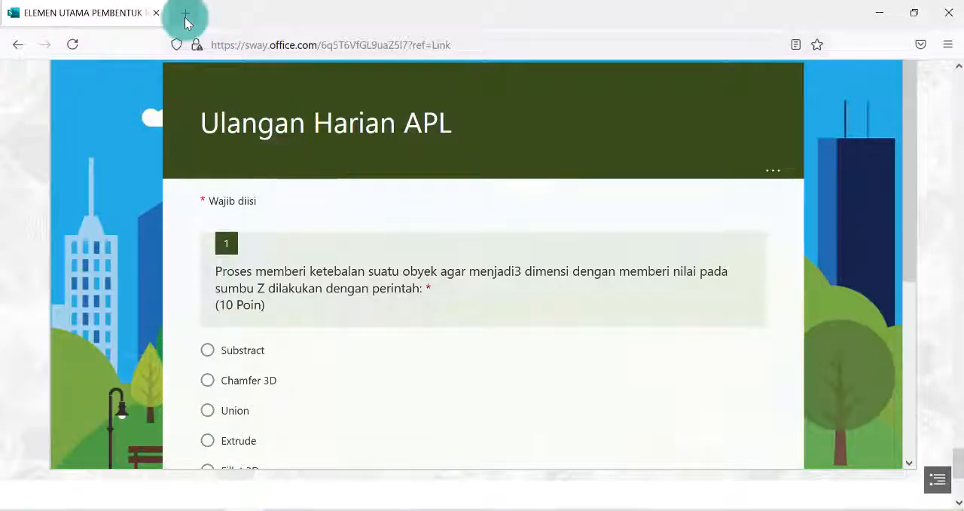
Switch to Firefox, open the copied link in a new tab, and review the shared title image and introductory text
left_click(186, 22)
key("ctrl+v")
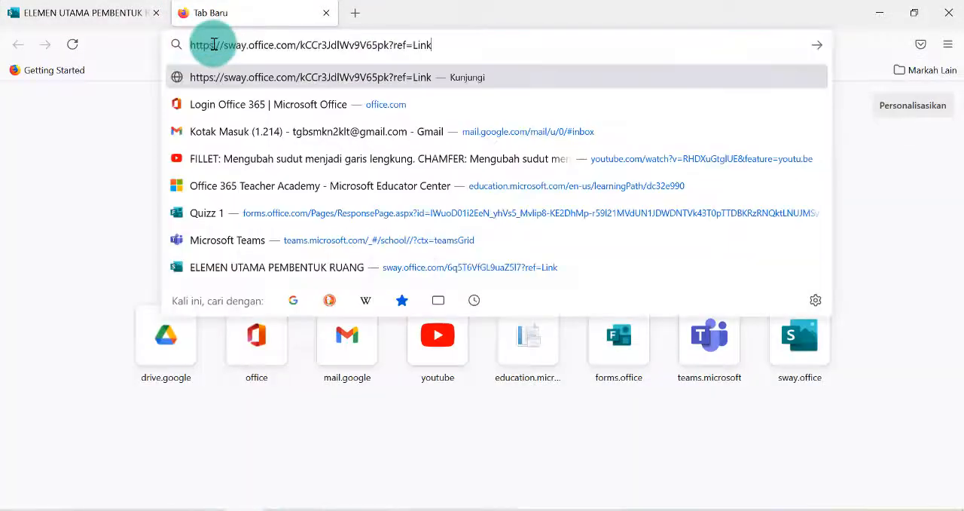
key("Return")
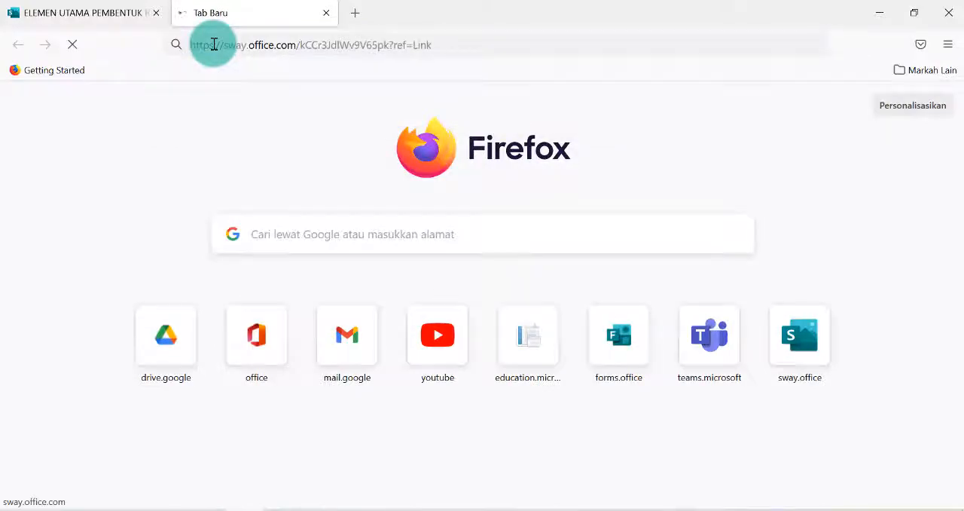
scroll(486, 271, "down", 2)
scroll(482, 284, "down", 5)
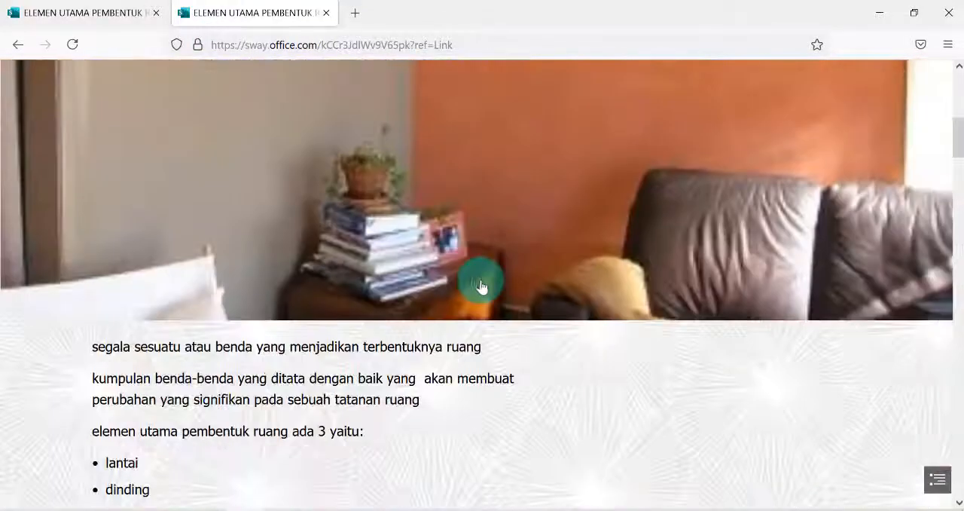
scroll(482, 279, "up", 6)
scroll(483, 270, "down", 10)
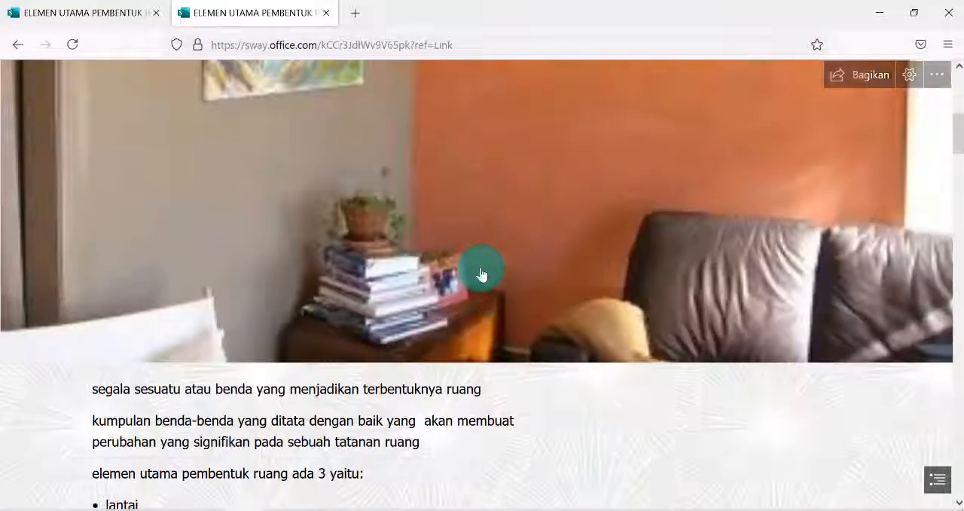
scroll(485, 275, "up", 2)
scroll(485, 274, "up", 6)
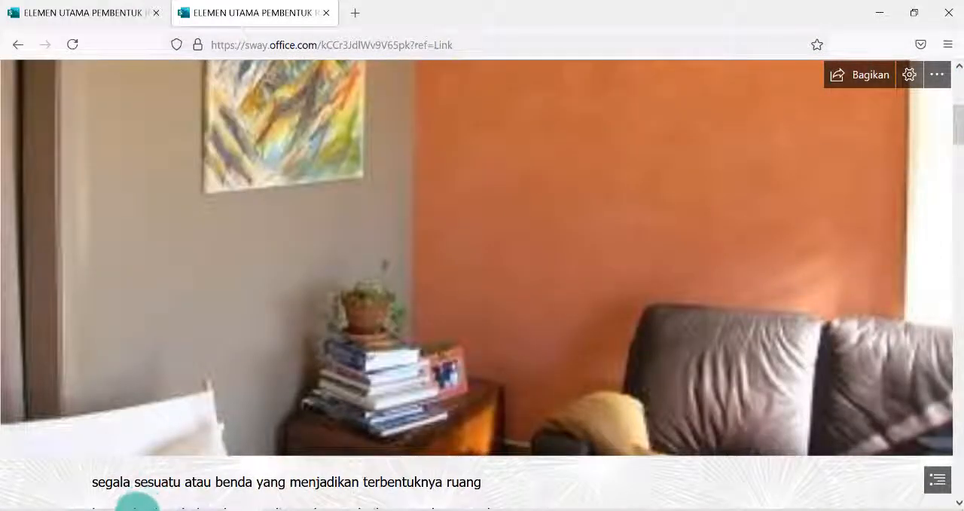
Return to the Sway editor in Chrome and try to create a password required for everyone to view or edit the presentation
left_click(134, 510)
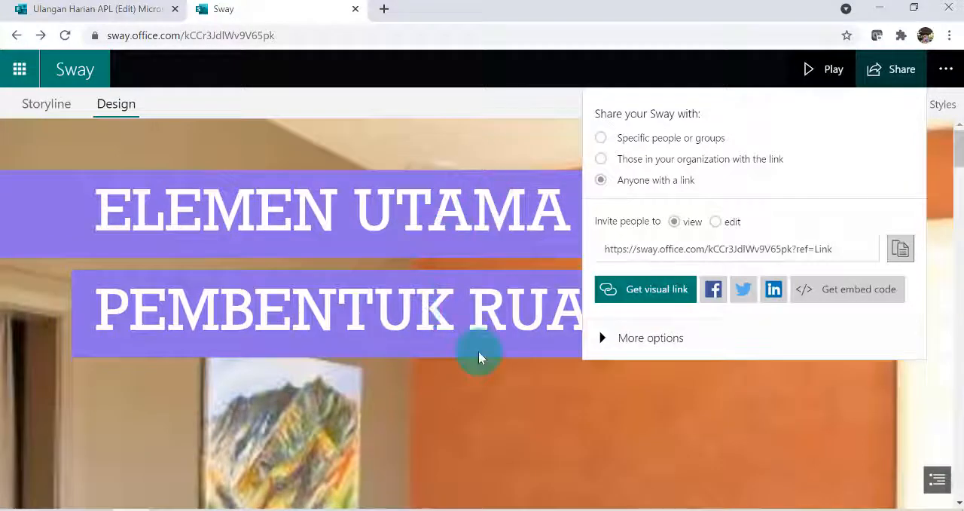
left_click(639, 343)
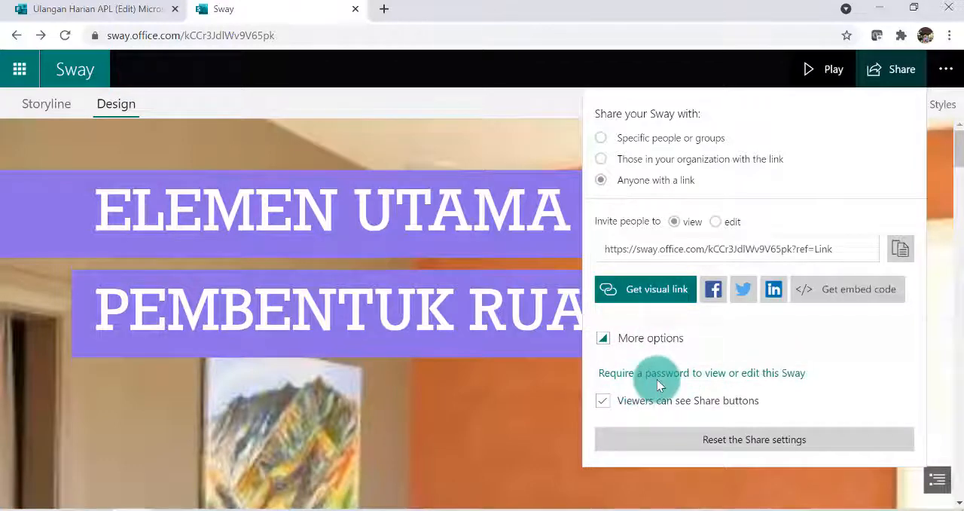
left_click(683, 381)
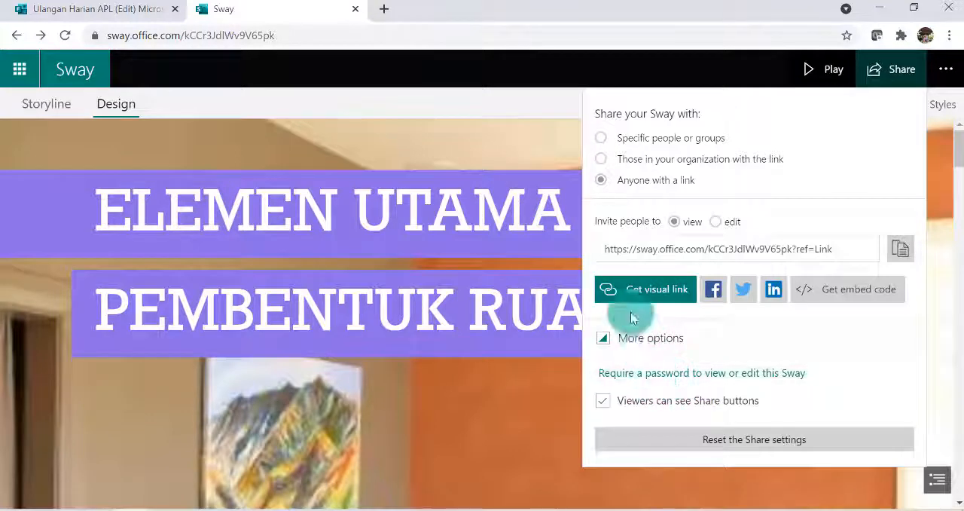
left_click(642, 373)
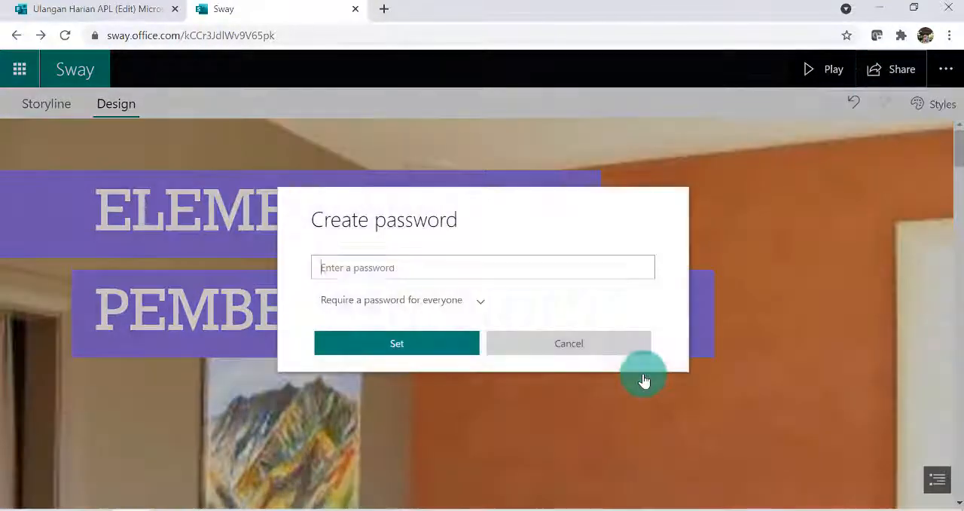
left_click(367, 272)
type("••")
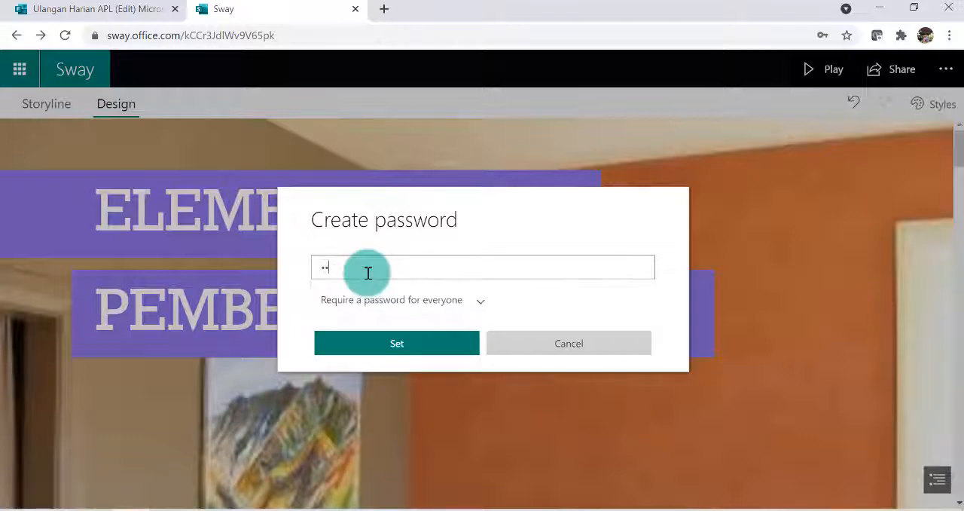
type("•••••••••")
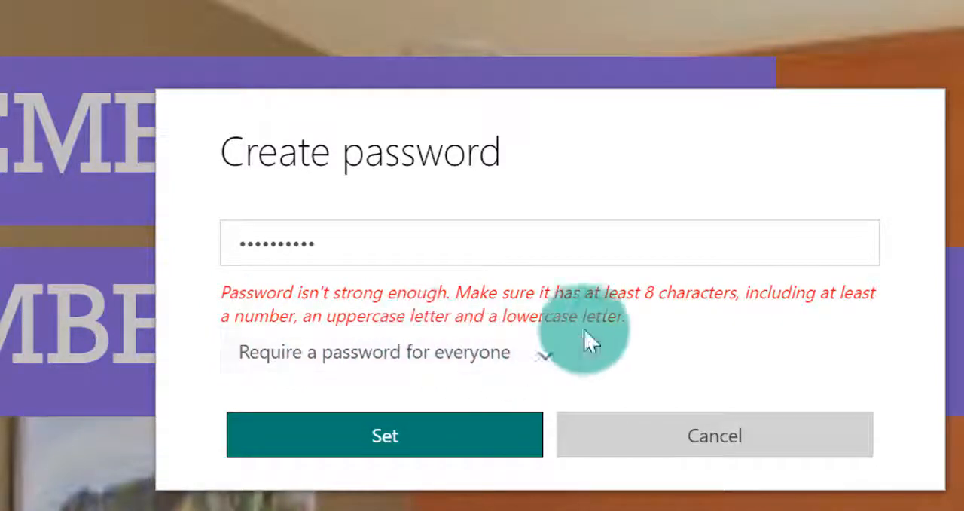
Replace the entered password with a stronger one, set it for everyone, and decline saving it in the browser
left_click(354, 250)
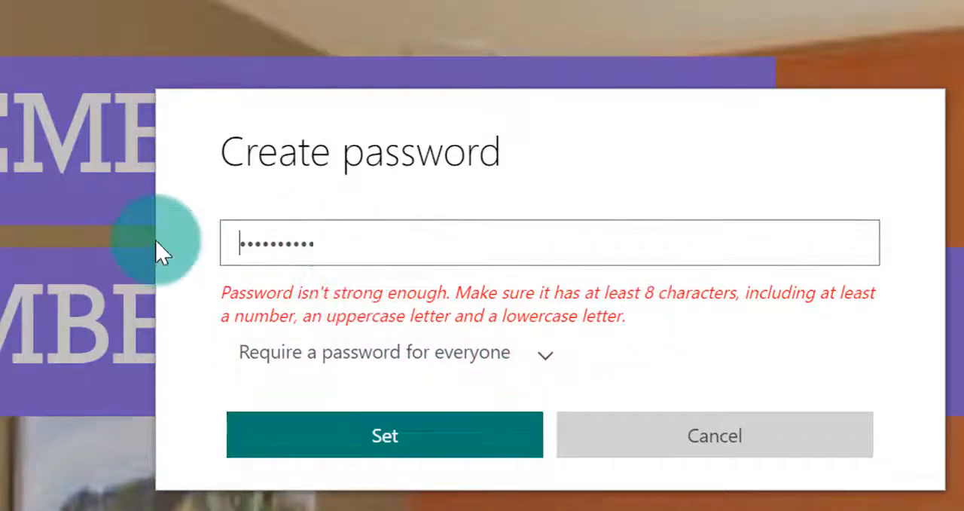
left_click_drag(334, 243, 193, 248)
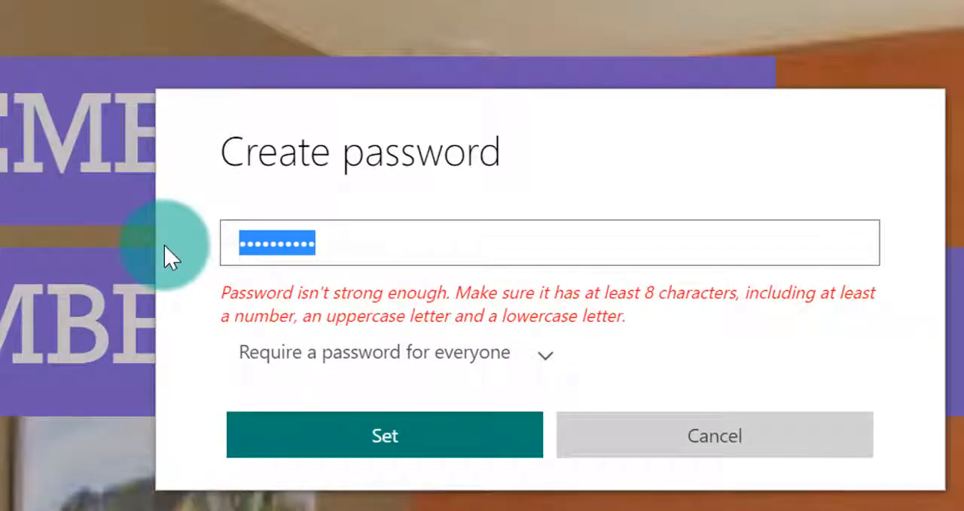
type("P")
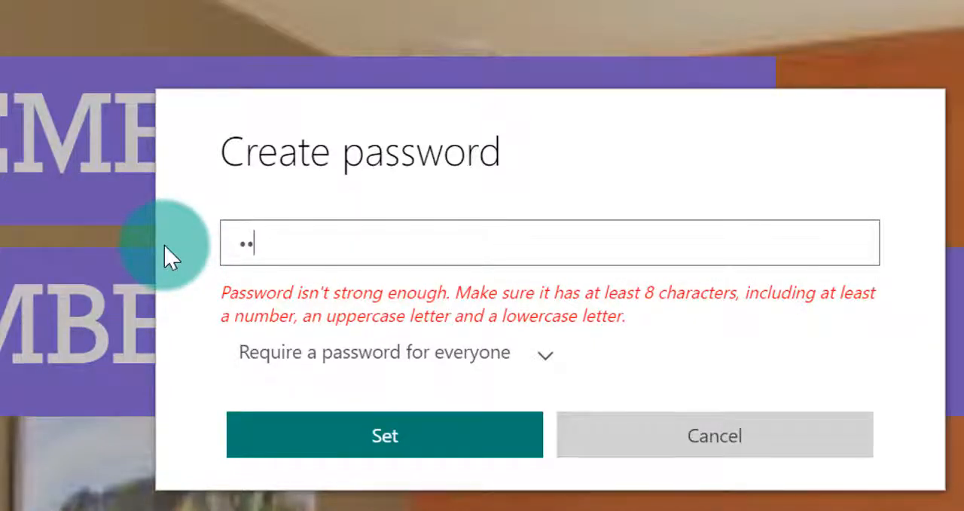
type("•••••••••")
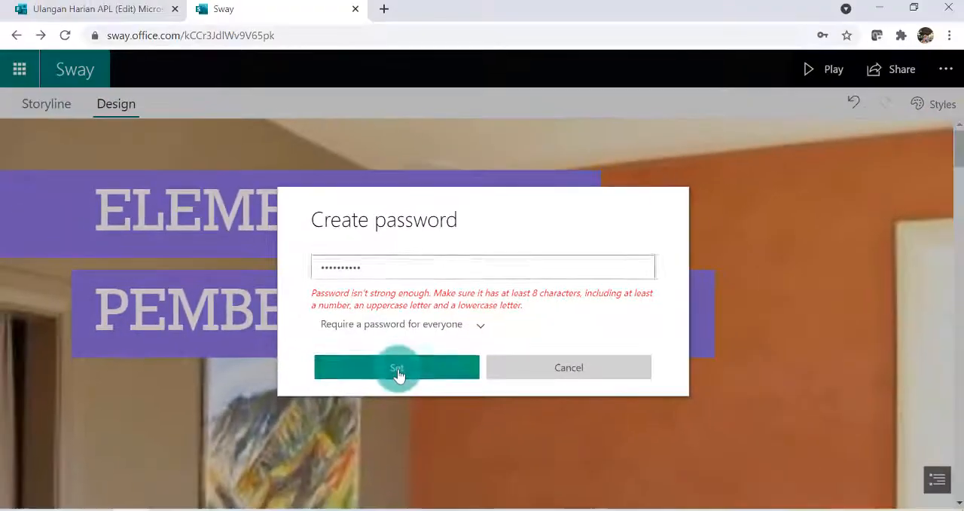
left_click(386, 439)
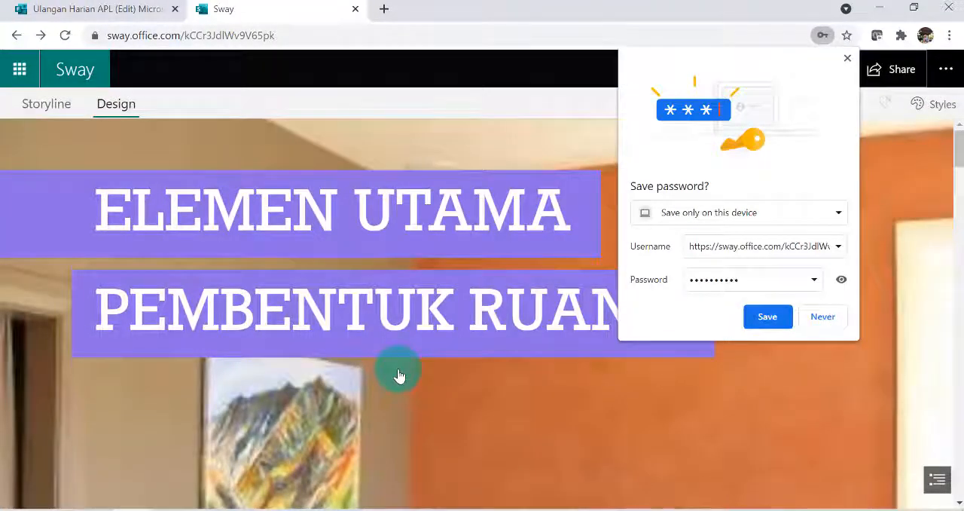
left_click(824, 318)
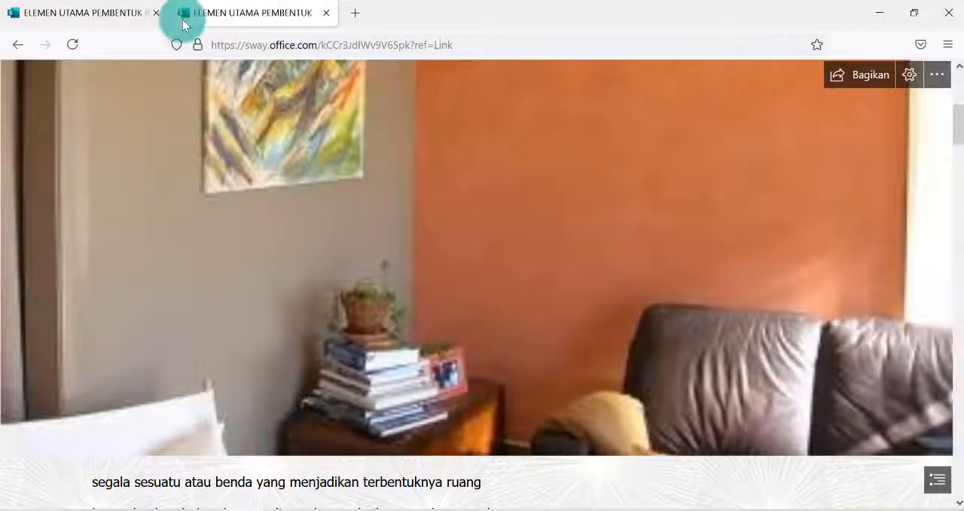
Prepare an empty Firefox tab and copy the password-protected view link from the Sway sharing options in Chrome
left_click(355, 13)
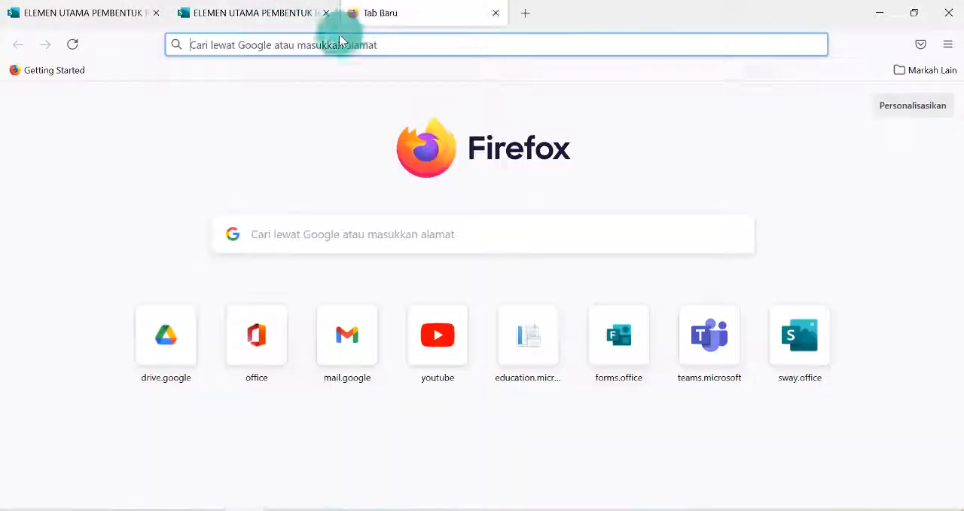
left_click(257, 45)
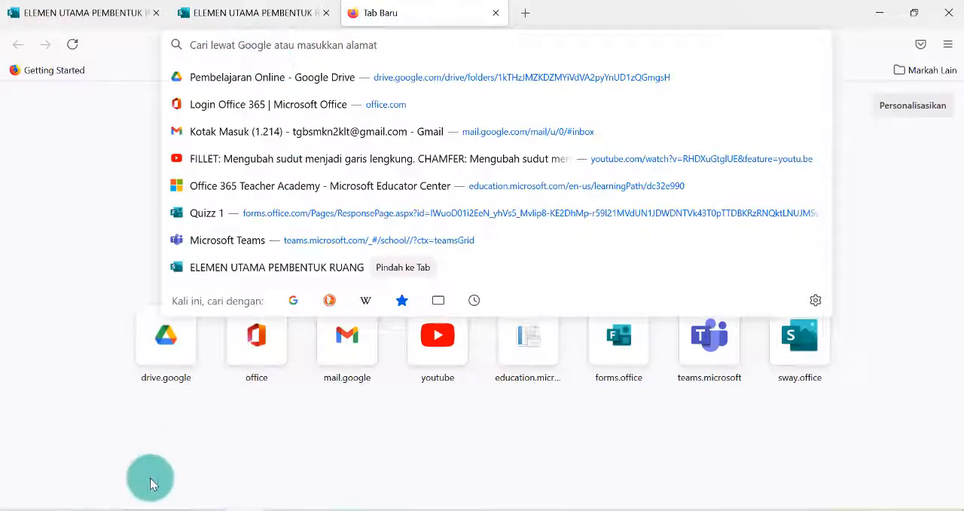
left_click(132, 506)
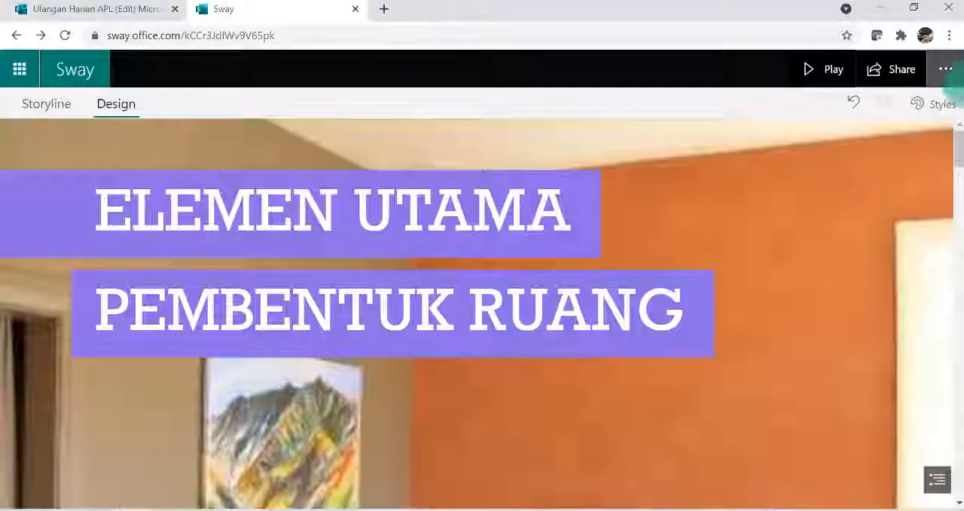
left_click(908, 83)
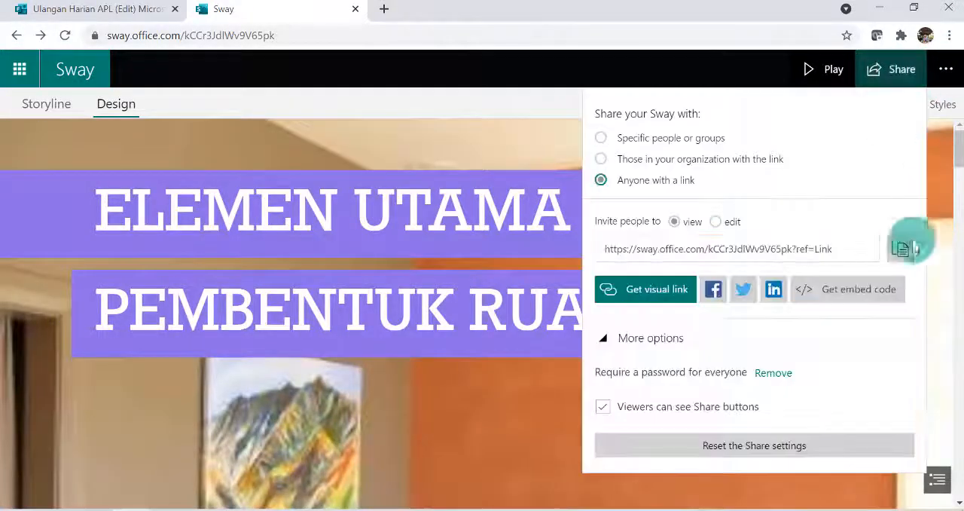
left_click(896, 256)
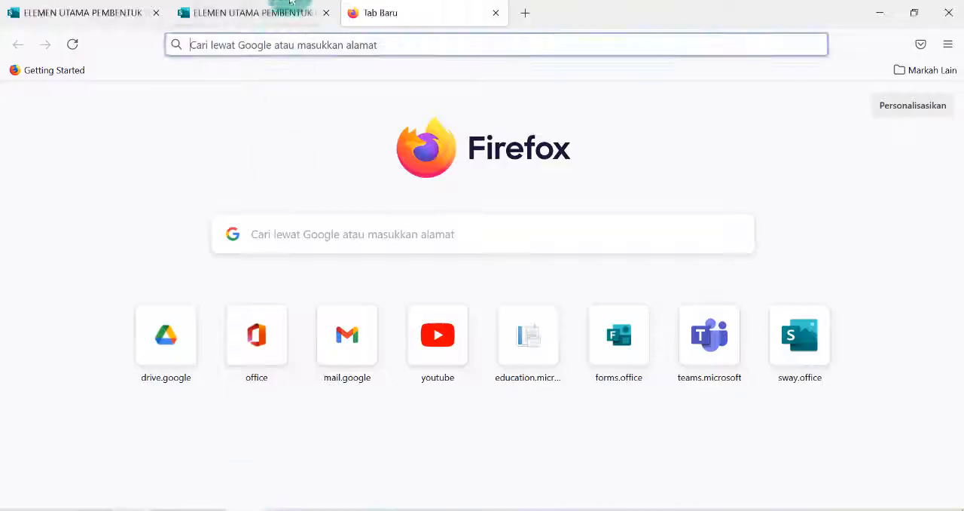
Open the copied link in the new Firefox tab and submit the Sway's password to view the presentation
left_click(288, 48)
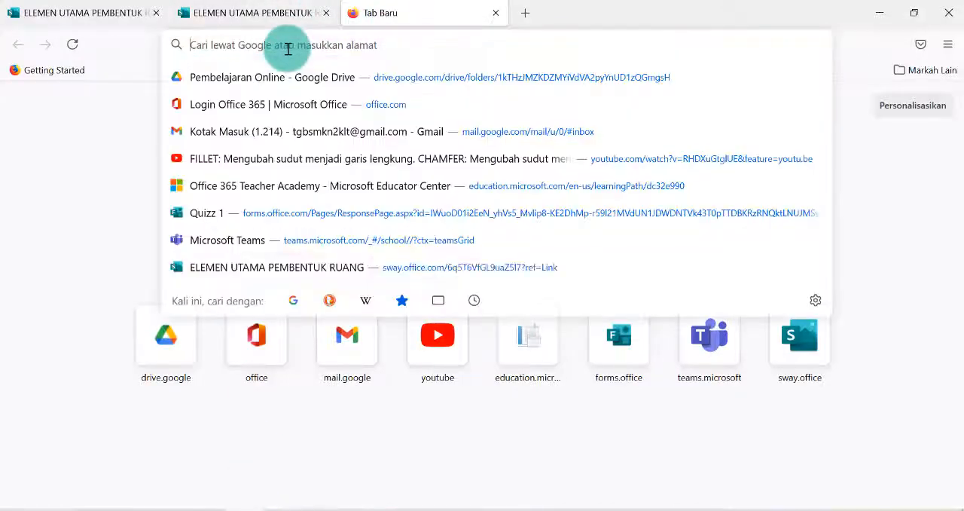
key("ctrl+v")
key("Return")
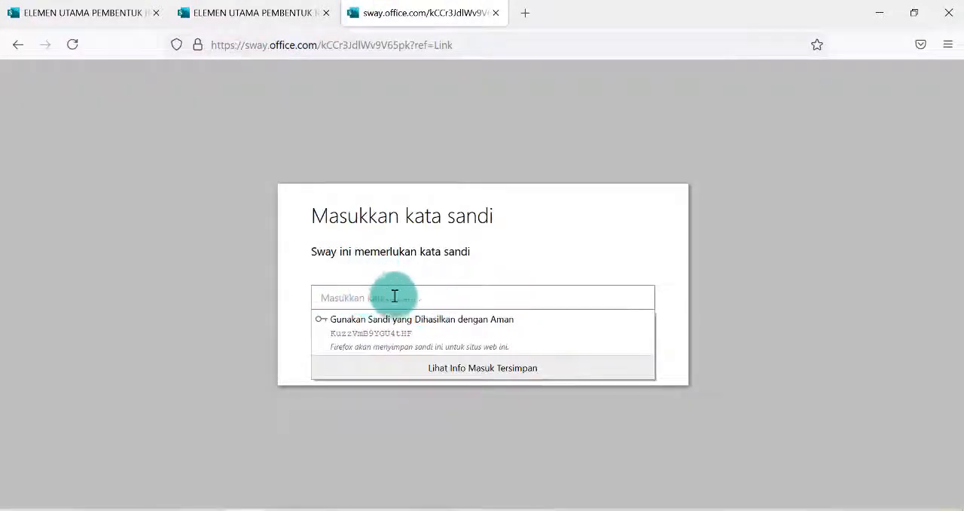
left_click(349, 296)
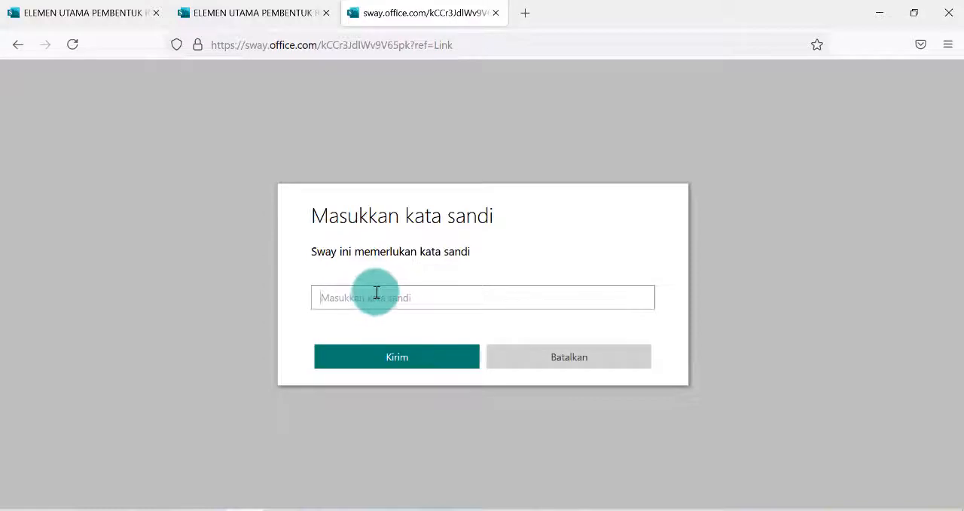
type("•")
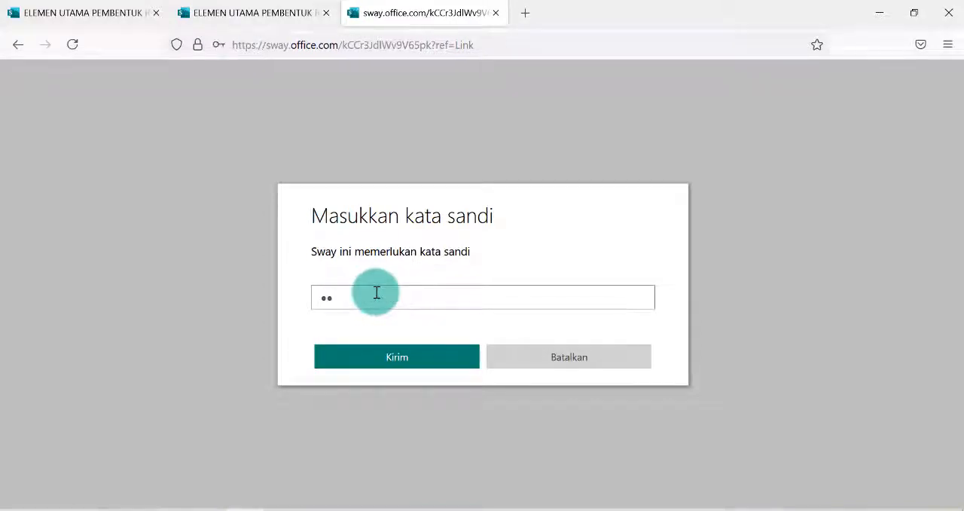
type("•••••••••")
left_click(398, 361)
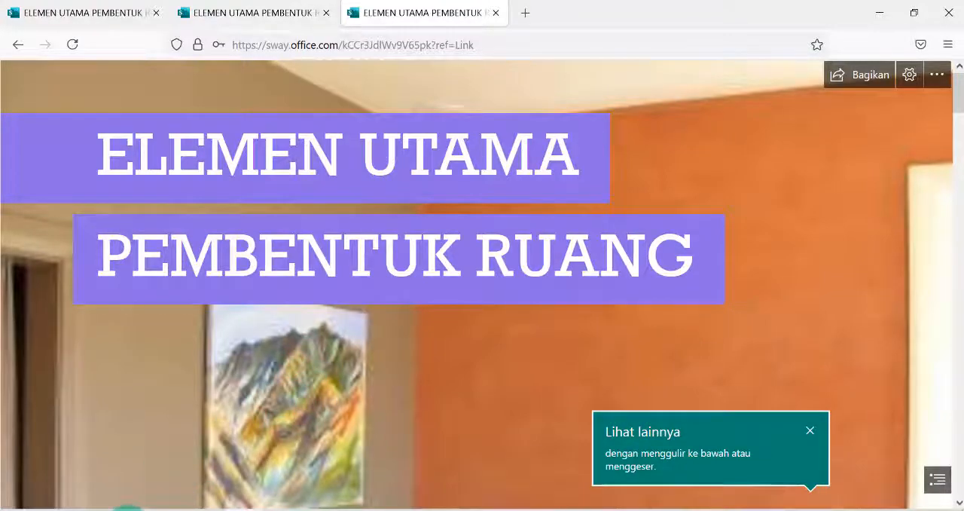
Return to the Sway editor in Chrome, close the sharing options, and review the additional presentation commands
left_click(130, 510)
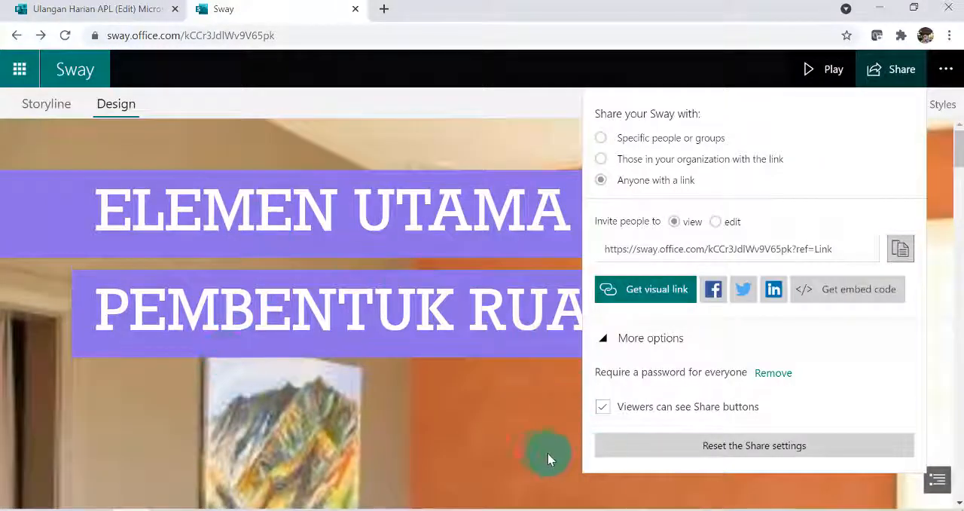
left_click(485, 436)
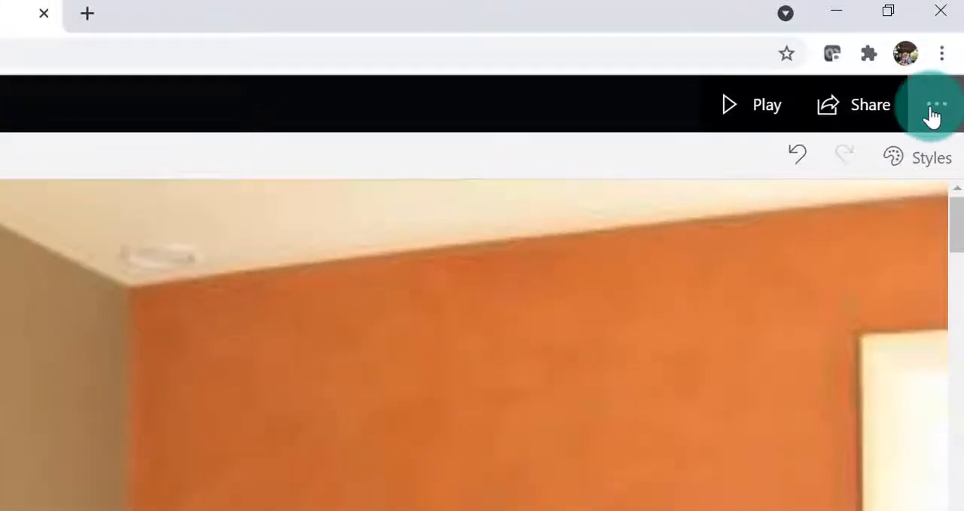
left_click(933, 117)
left_click(931, 115)
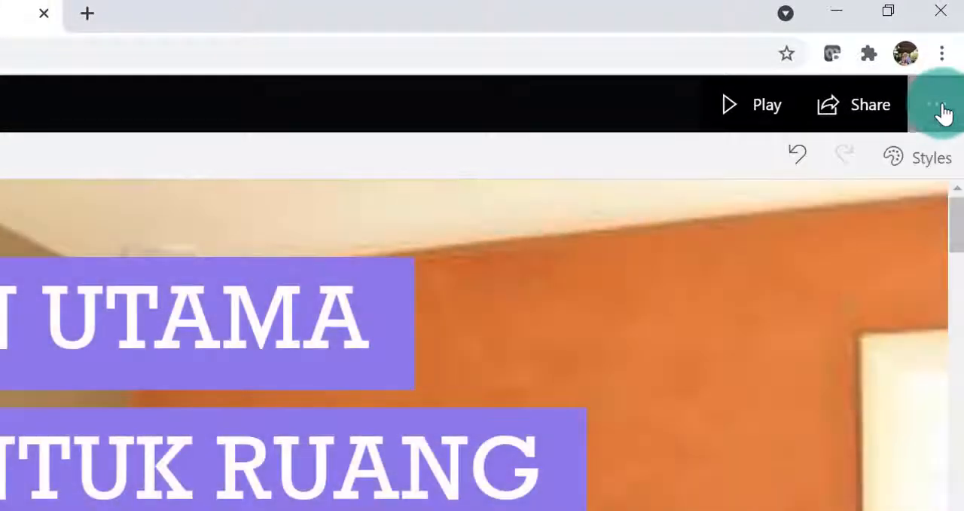
left_click(942, 113)
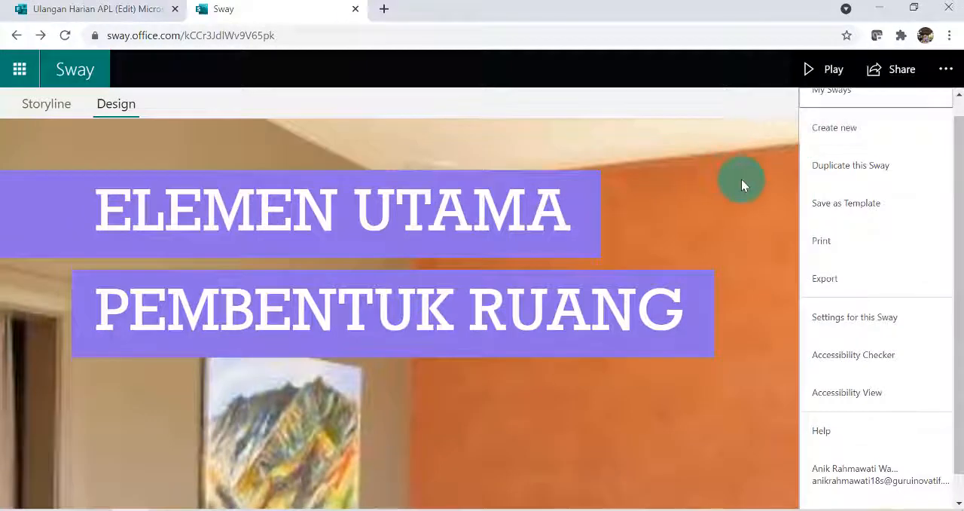
left_click(742, 184)
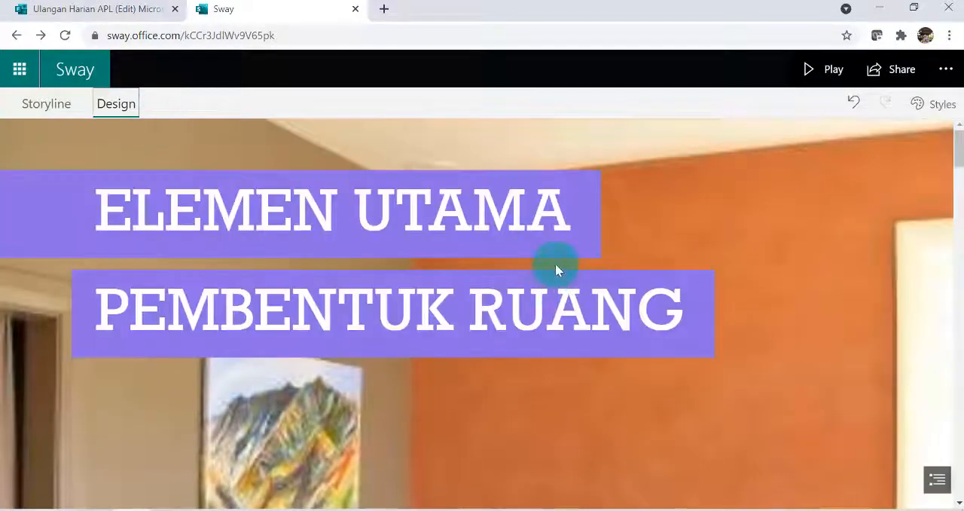